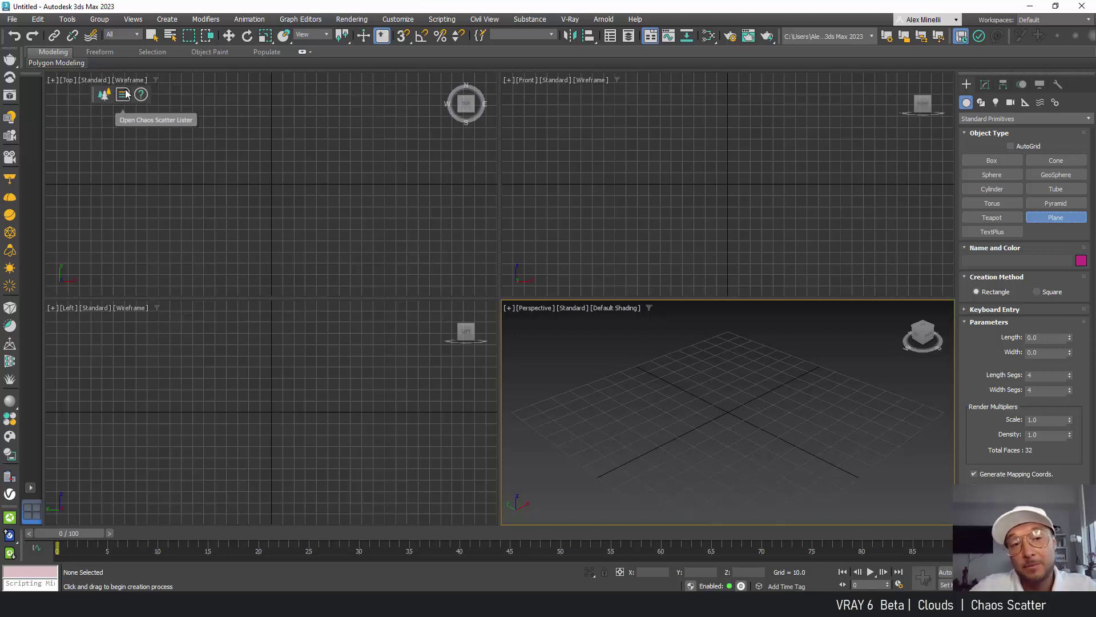
Create a plane centred on the origin in the top view and set its length and width to 400
drag(160, 286, 384, 78)
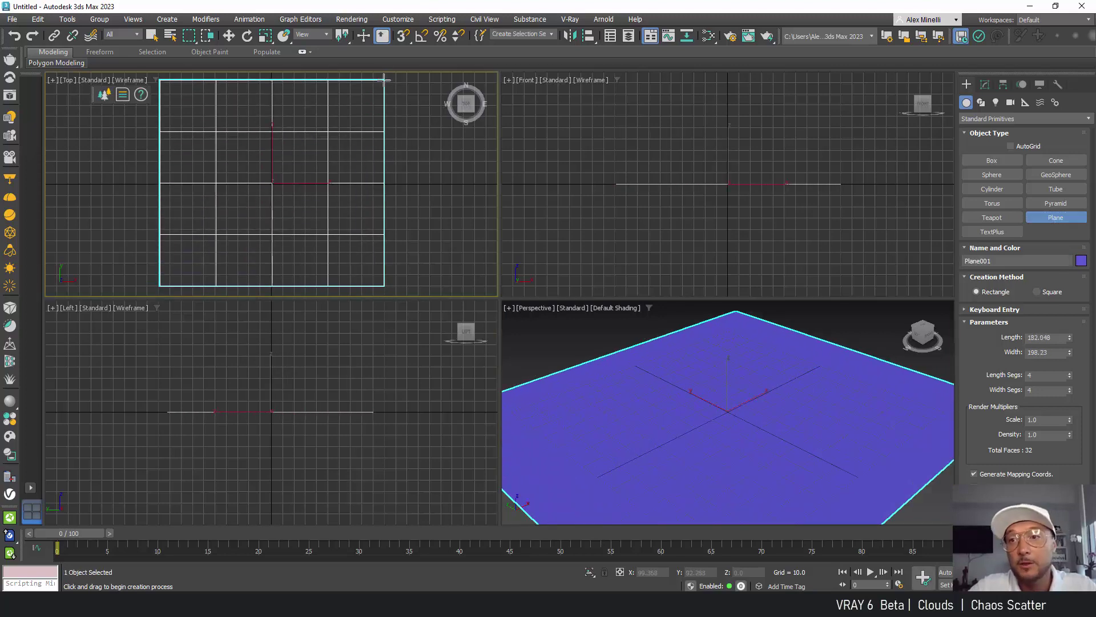
click(985, 85)
click(1046, 259)
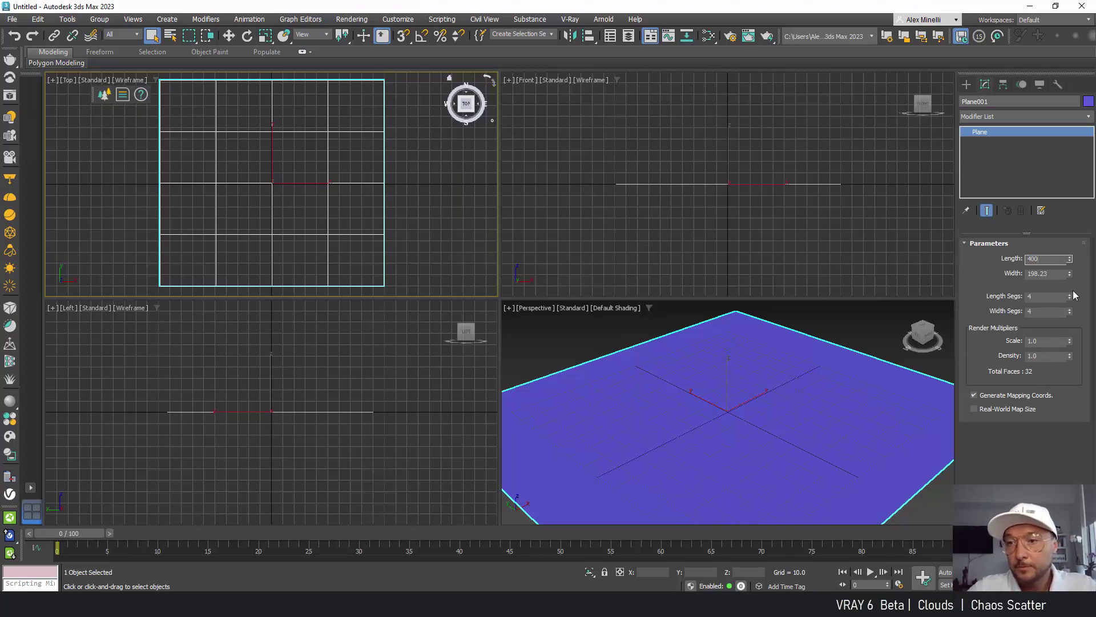
key(Return)
click(1045, 274)
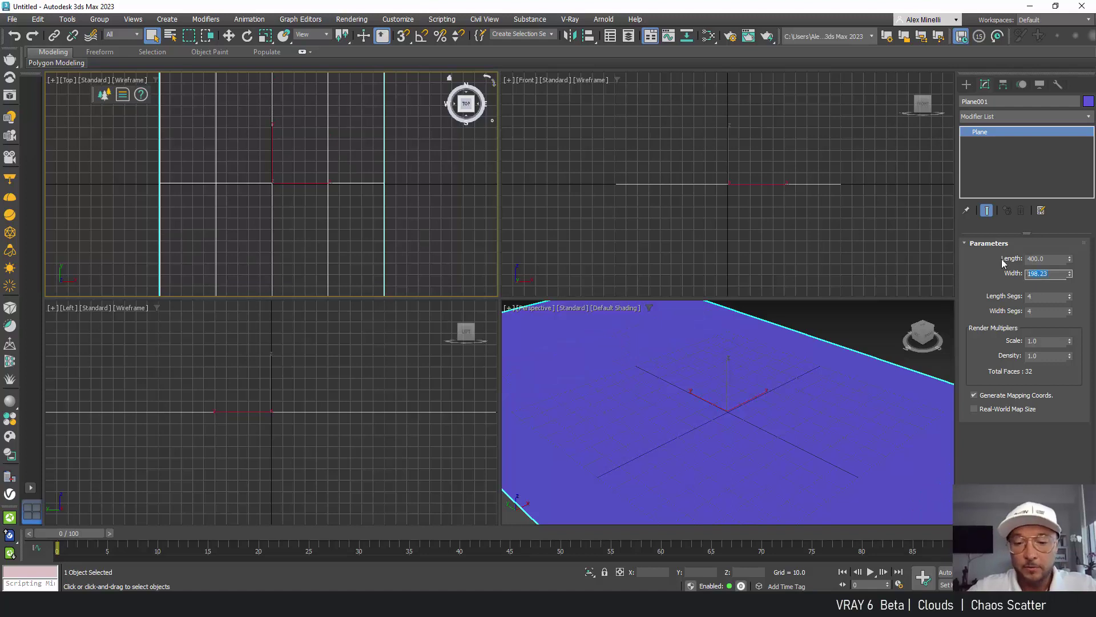
key(Return)
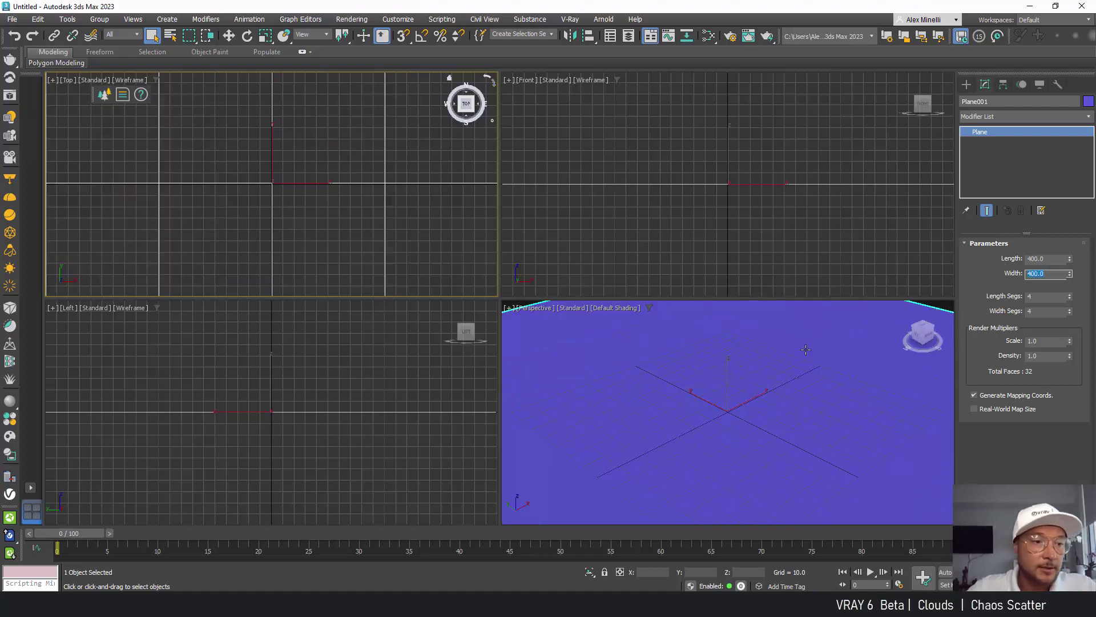
Apply the Chrome_Polished metal from the V-Ray Material Library to the plane
click(10, 419)
click(590, 343)
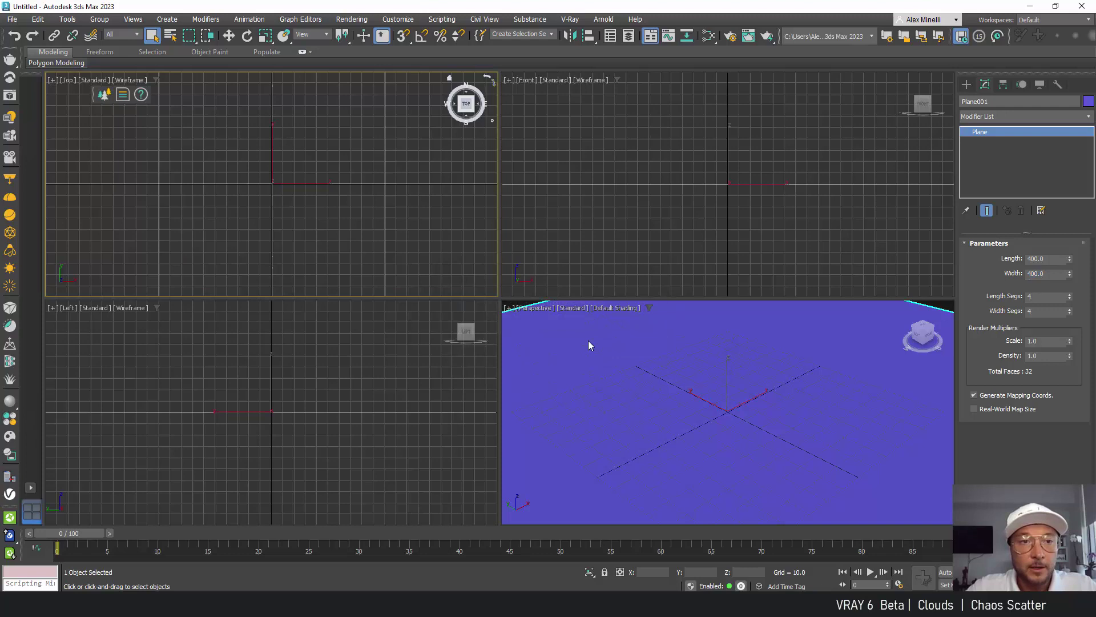
click(369, 290)
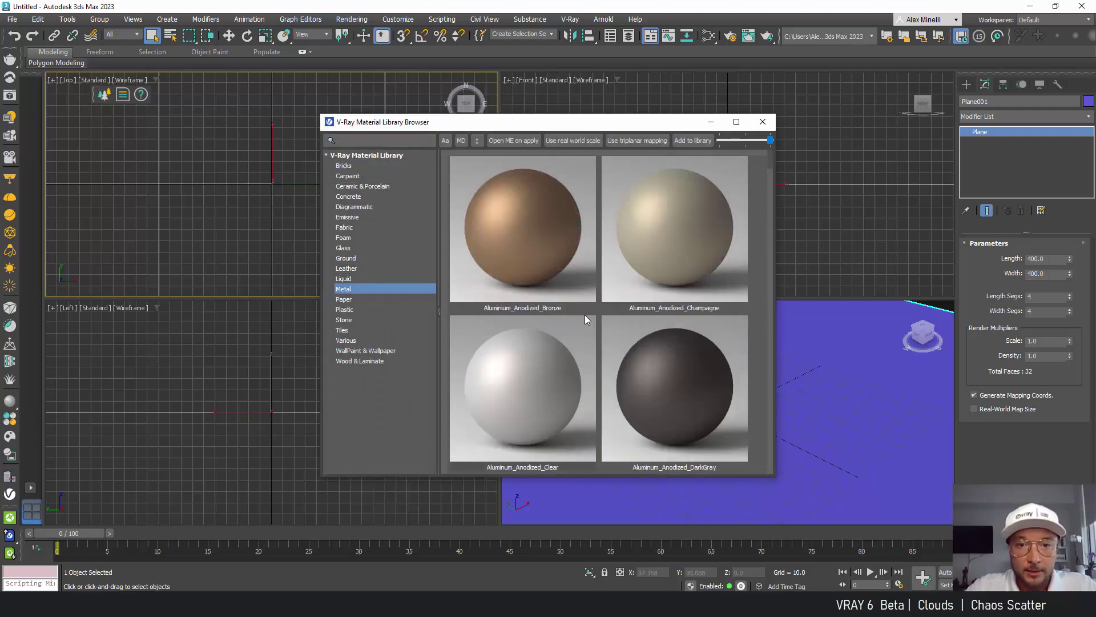
scroll(574, 336, down, 3)
right_click(518, 369)
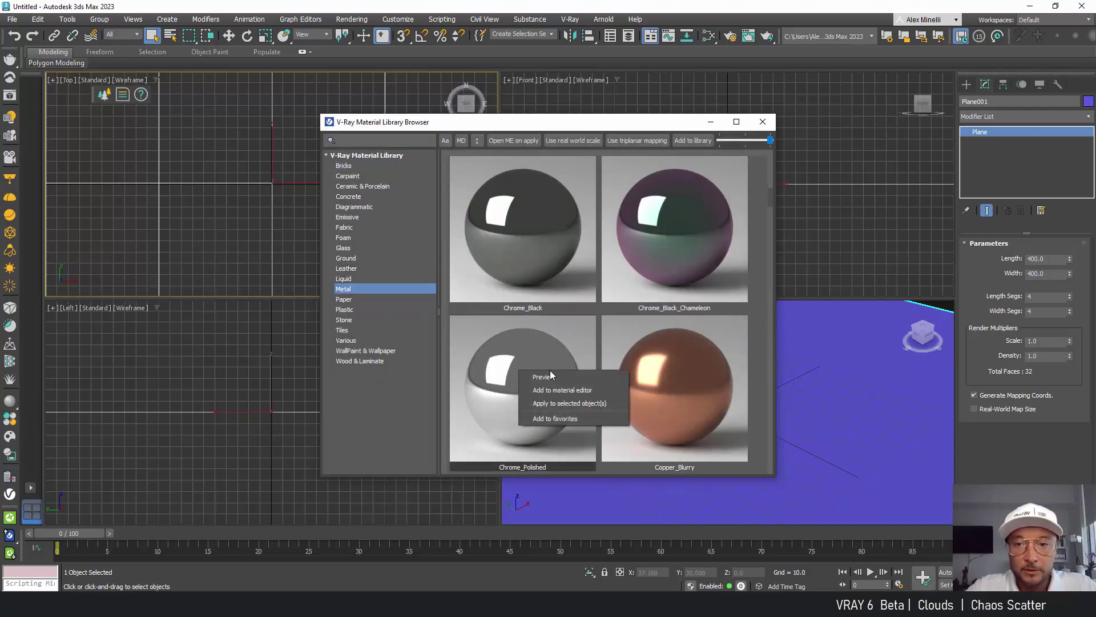
click(611, 402)
click(710, 121)
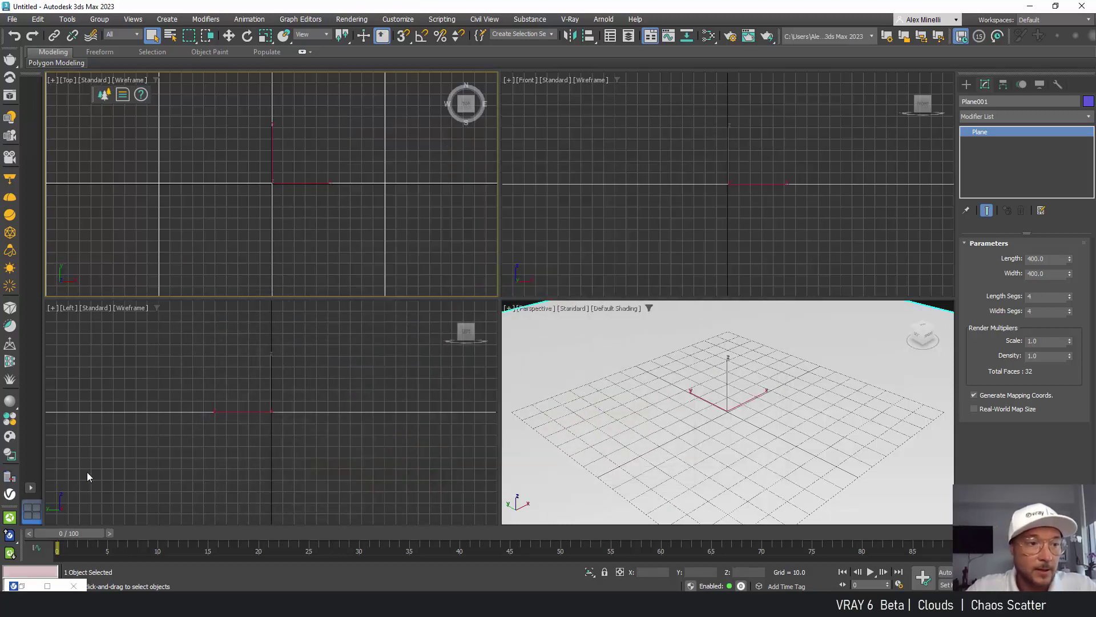
Import the Motorcycle 009 model from the Vehicles category of Chaos Cosmos into the scene
click(11, 437)
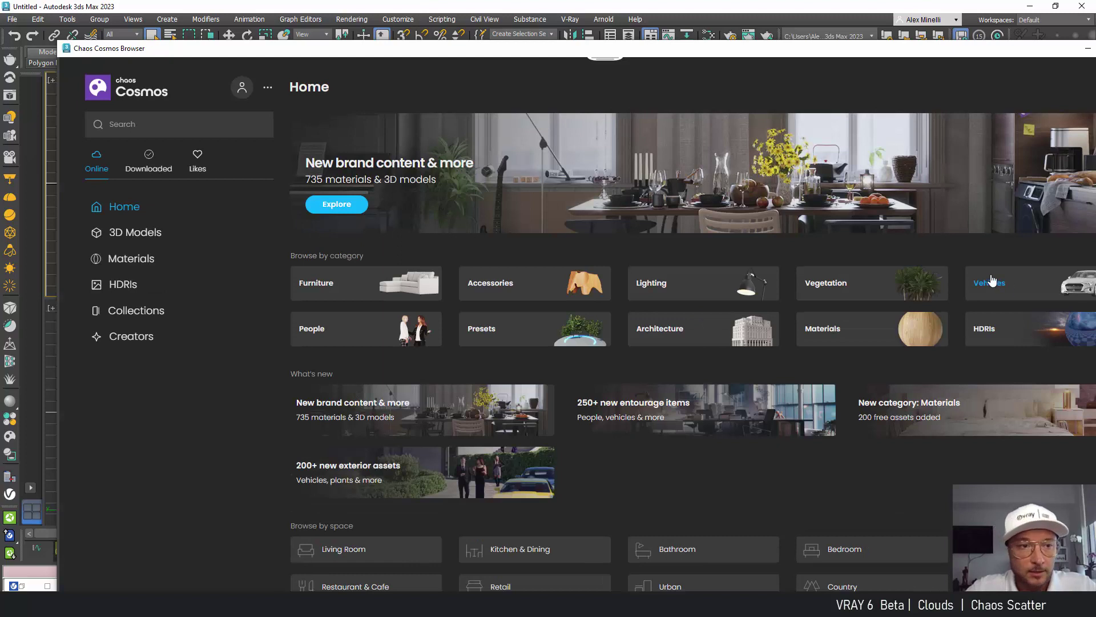
click(993, 280)
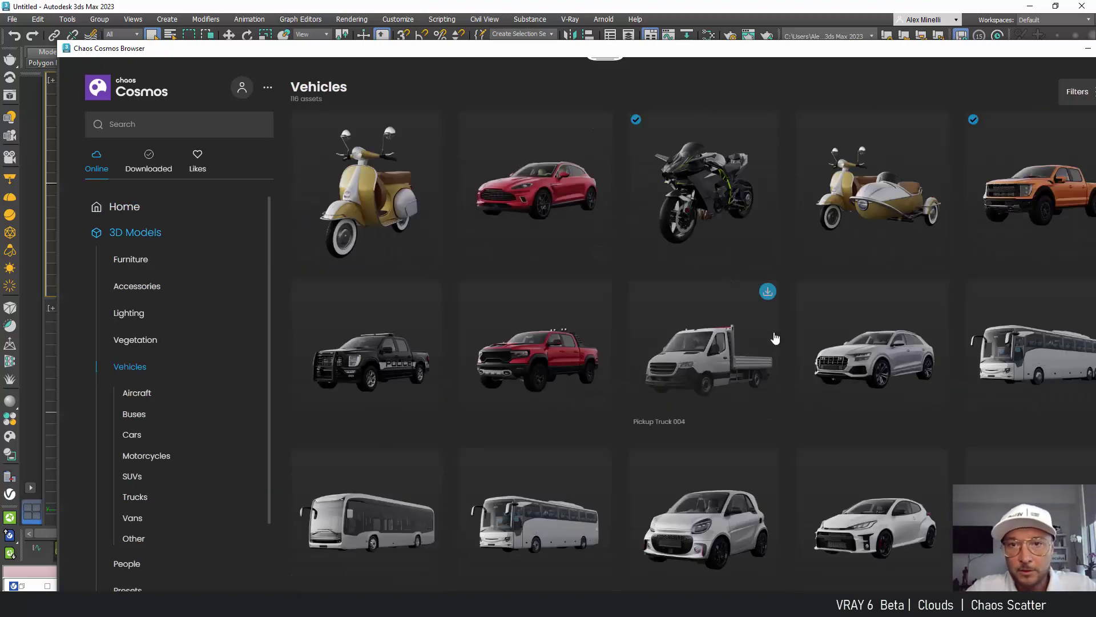
click(768, 130)
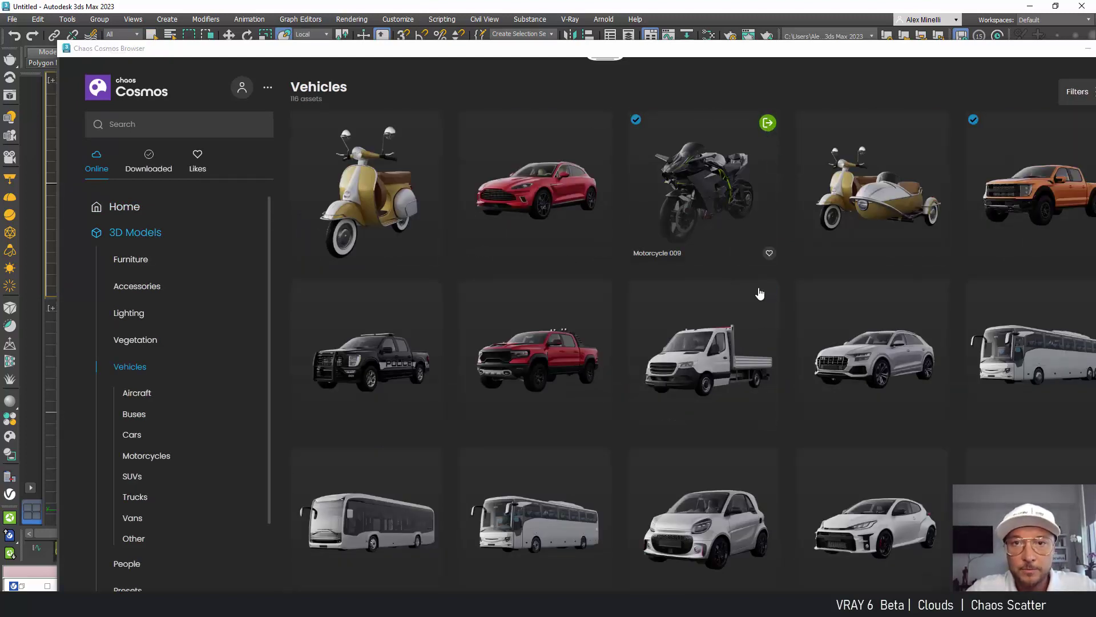
Import the standing man in the black tracksuit and cap from the Cosmos People category, and minimize the asset browser
drag(407, 75, 437, 164)
drag(269, 140, 329, 56)
scroll(256, 384, down, 1)
scroll(256, 384, down, 1)
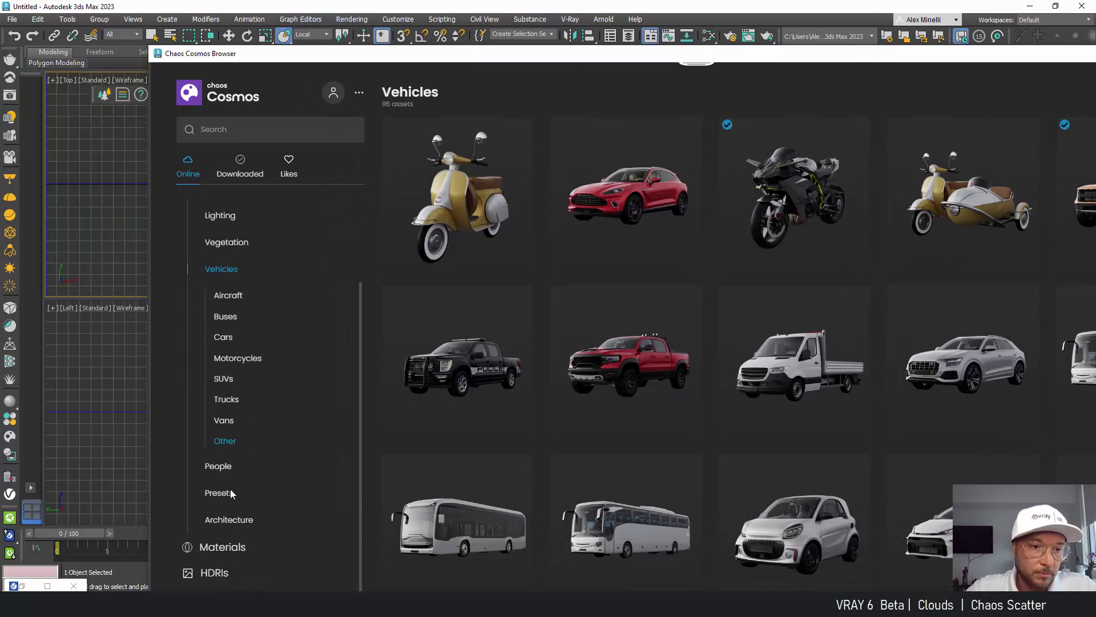
scroll(280, 525, down, 1)
click(221, 451)
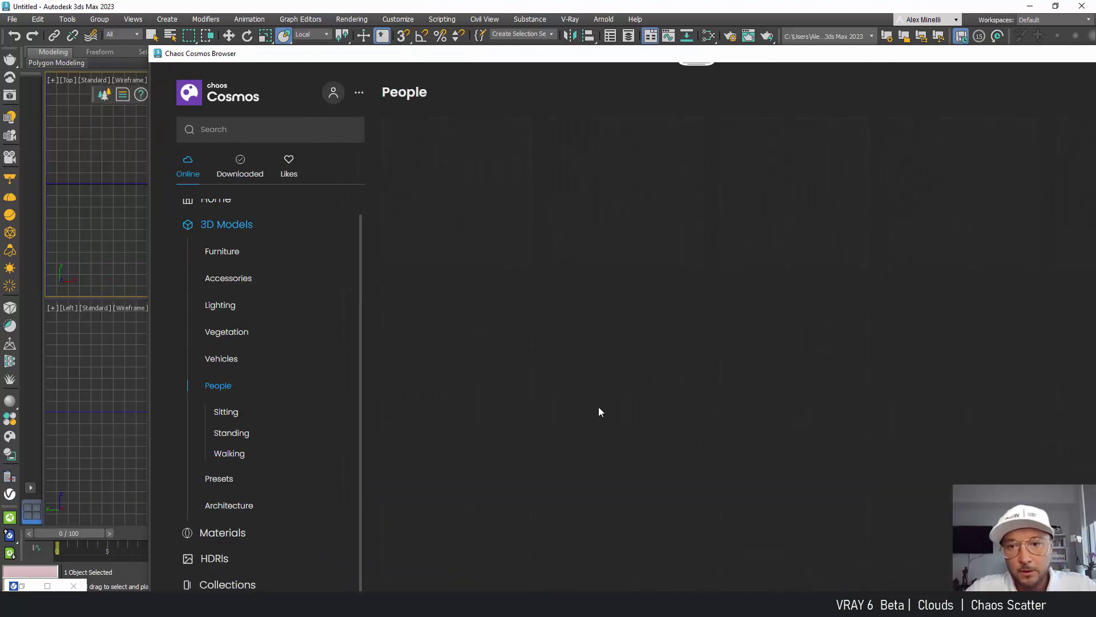
scroll(834, 371, down, 8)
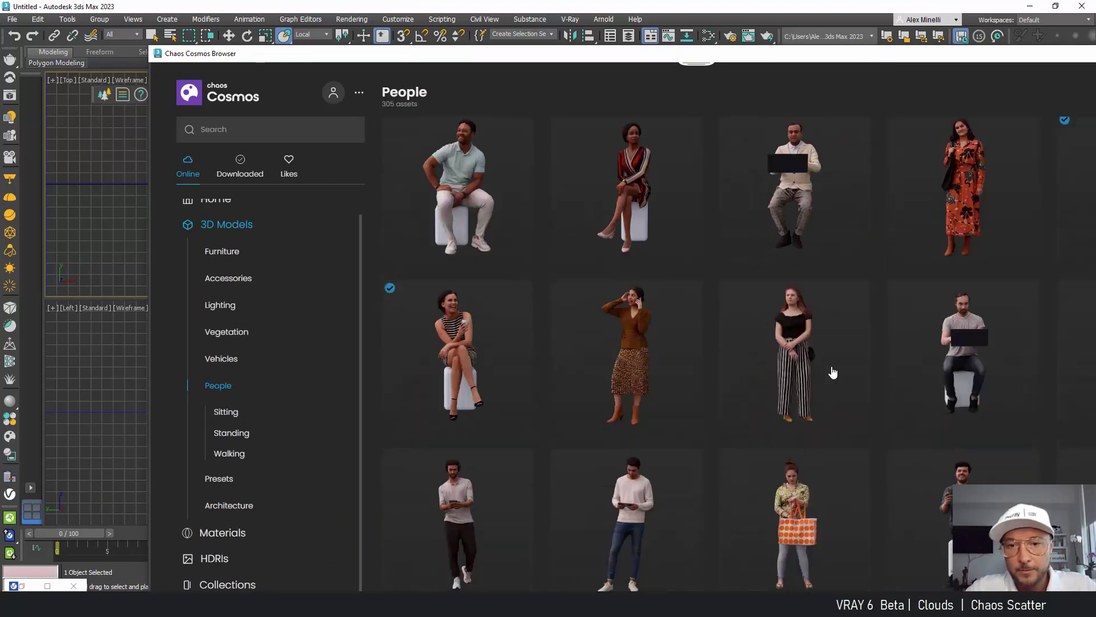
scroll(770, 407, down, 6)
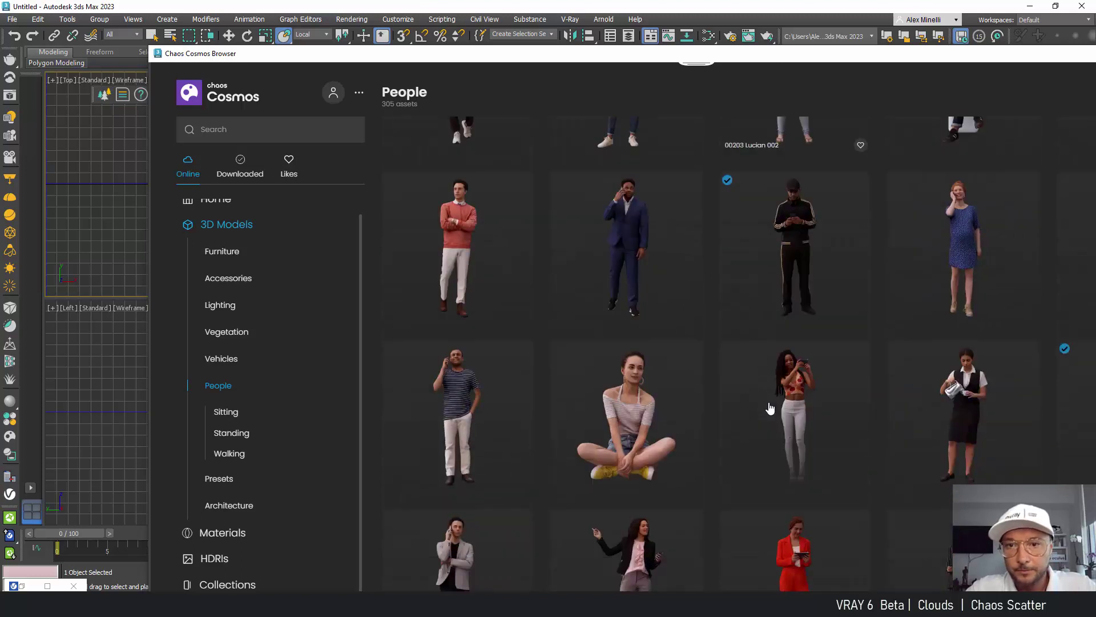
click(859, 184)
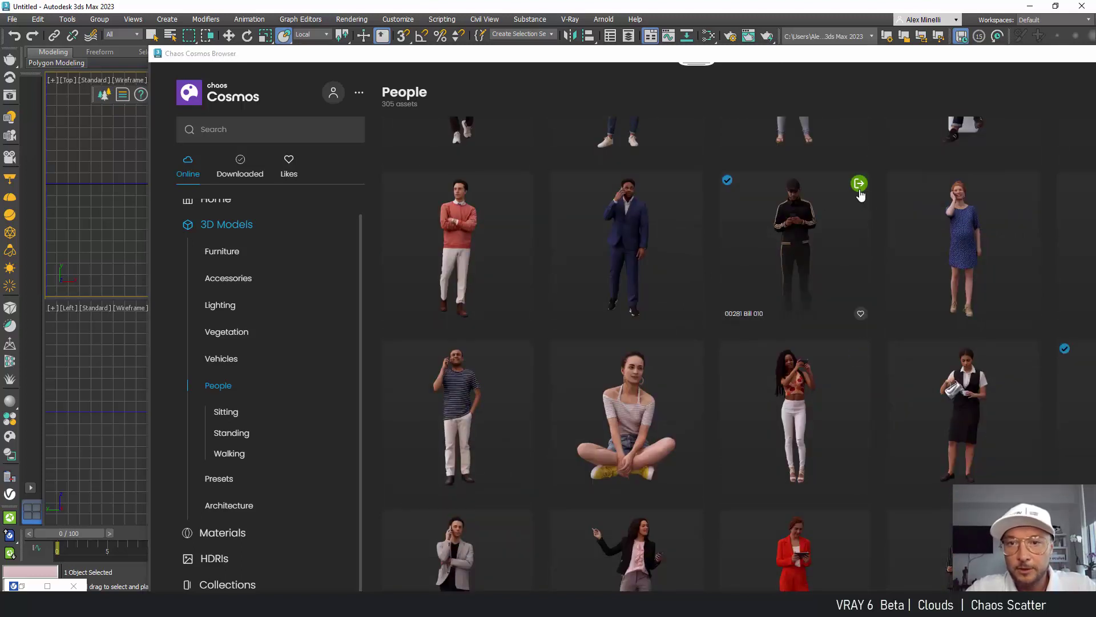
drag(1078, 55, 876, 77)
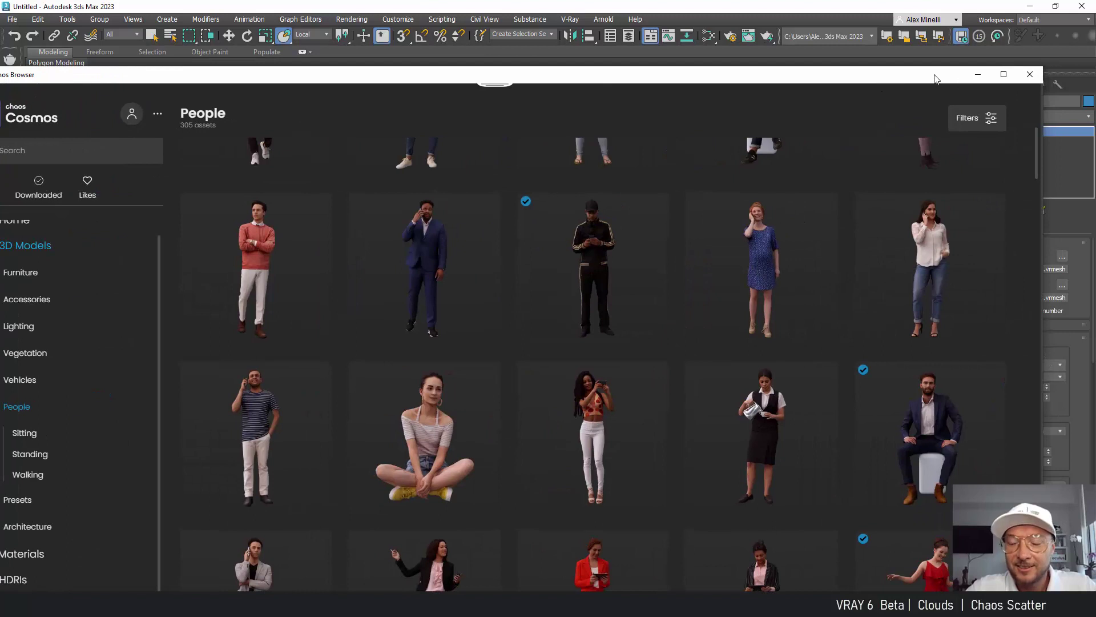
click(978, 75)
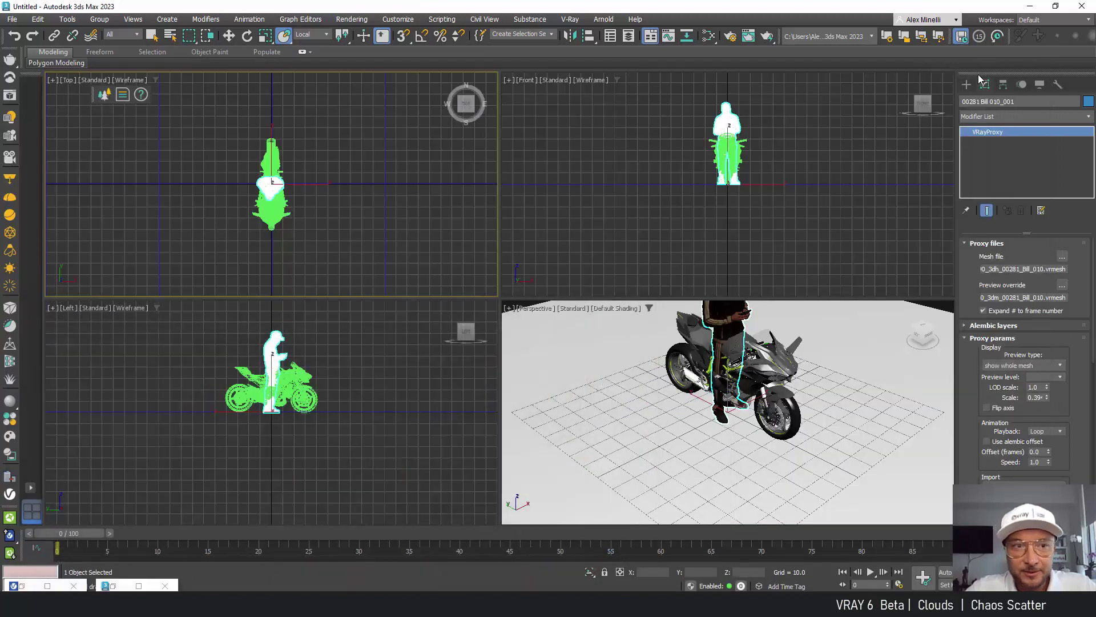
Move the man out of the motorcycle to stand beside it and rotate him slightly about the vertical axis
click(228, 35)
drag(290, 166, 290, 117)
click(247, 36)
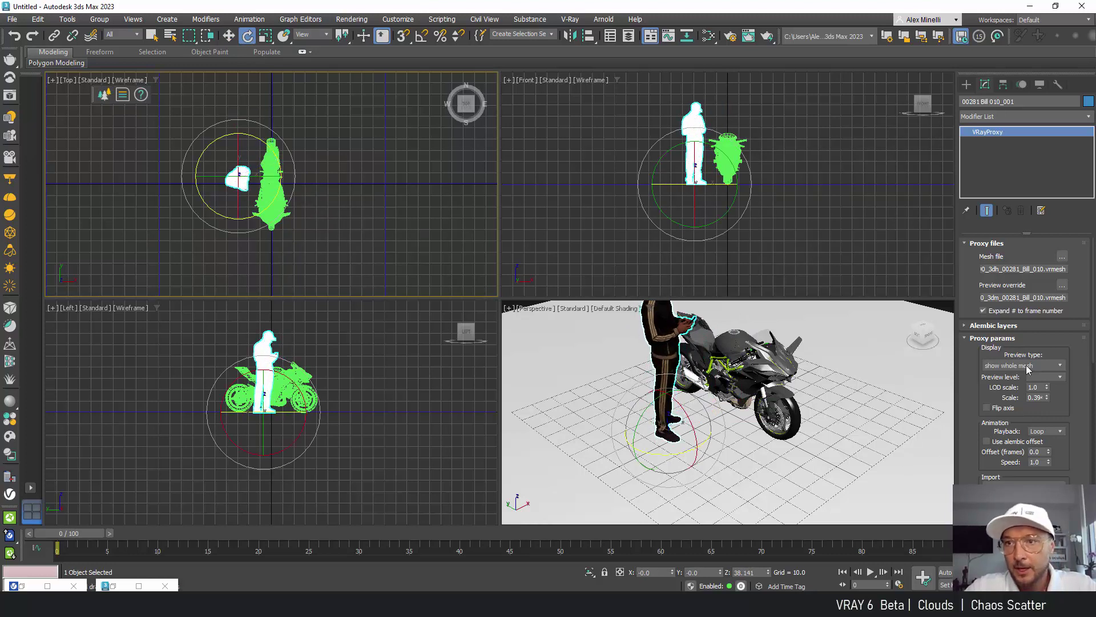
Create a VRaySun in the top view, well off to one side of the plane and aimed at the motorcycle
click(967, 85)
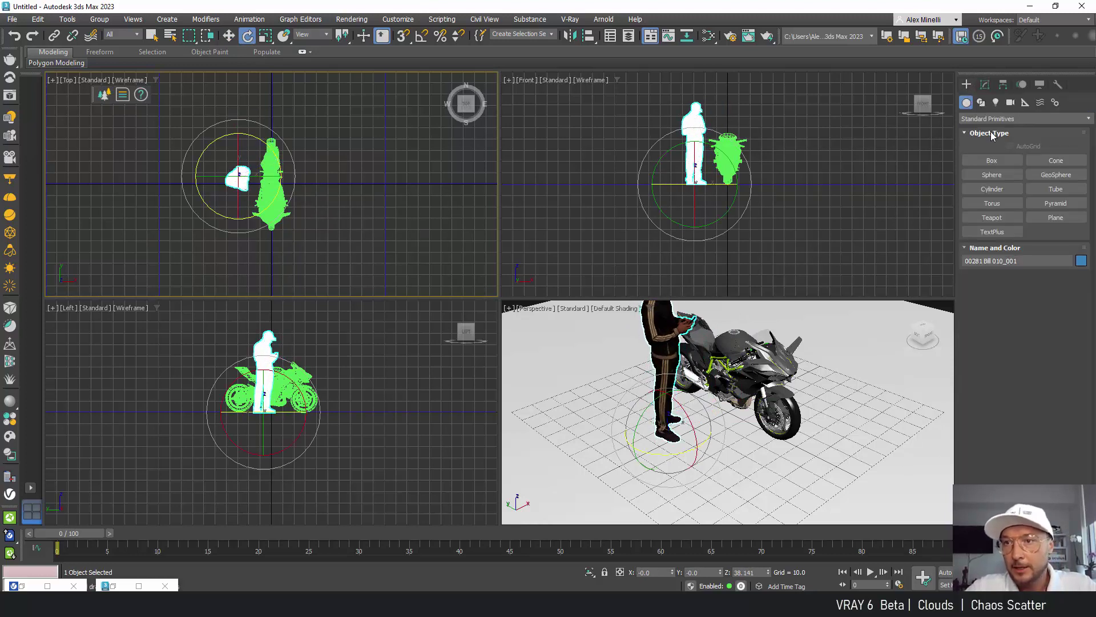
click(996, 103)
click(1002, 118)
click(995, 160)
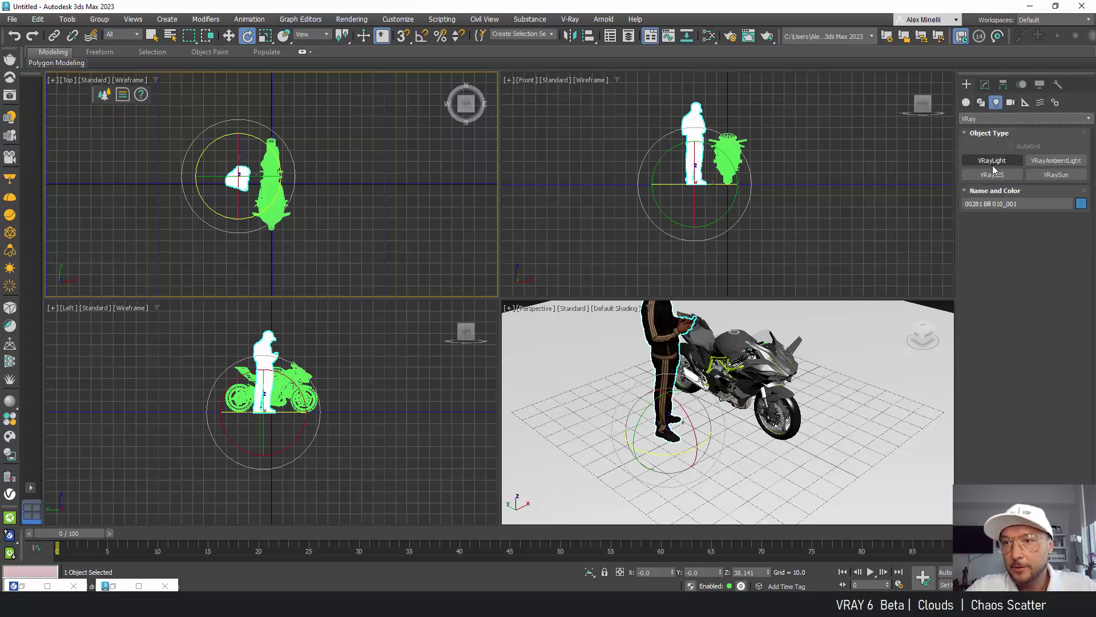
click(1047, 173)
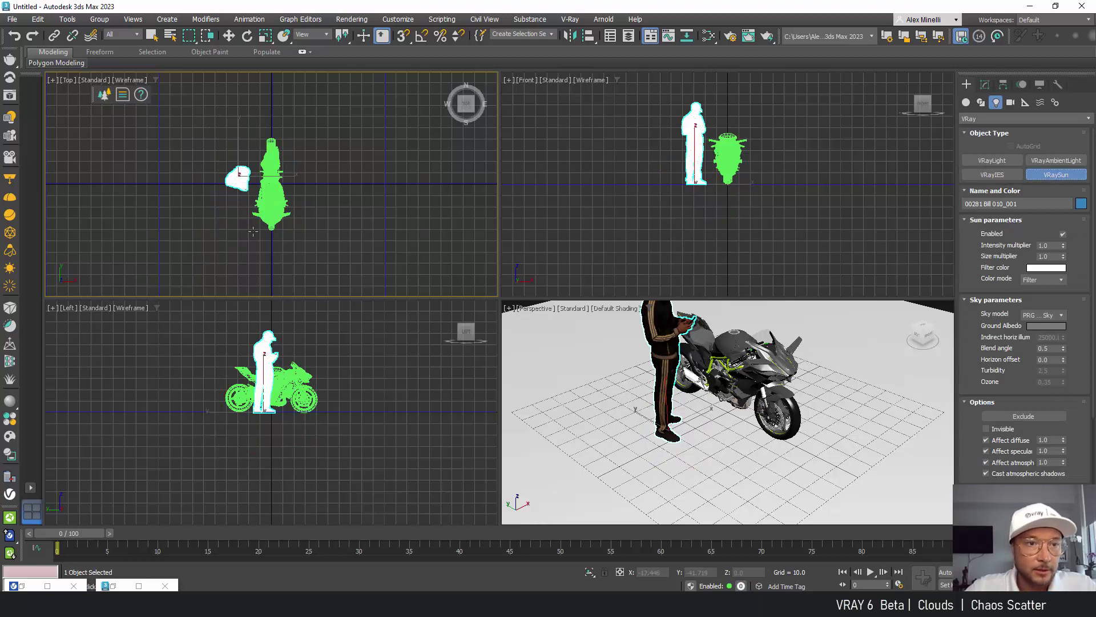
scroll(253, 232, down, 5)
drag(107, 217, 257, 225)
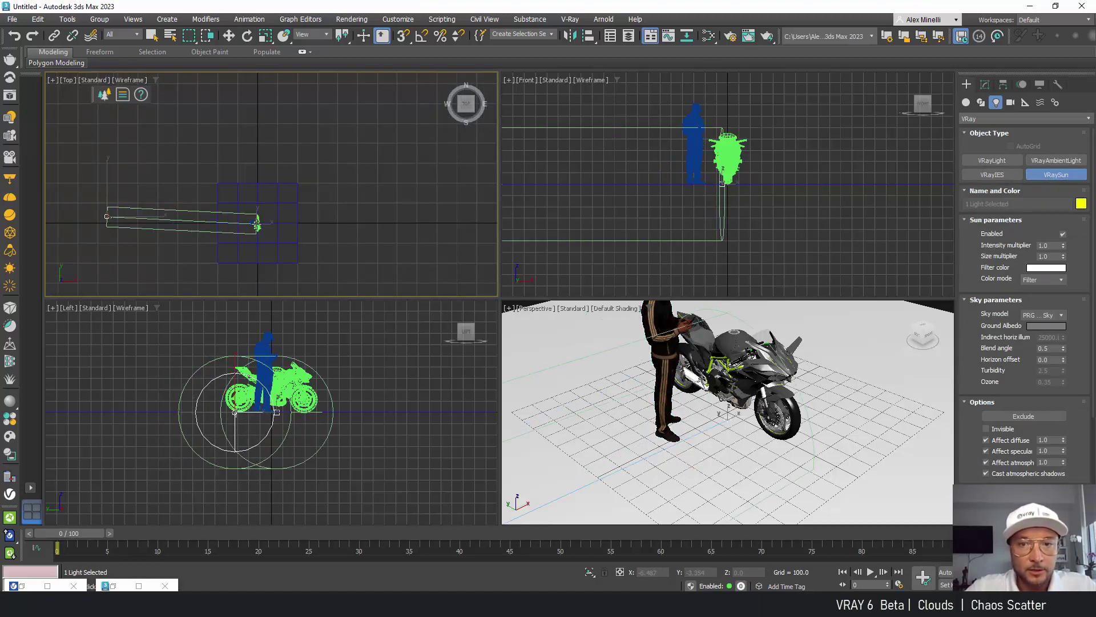
click(583, 339)
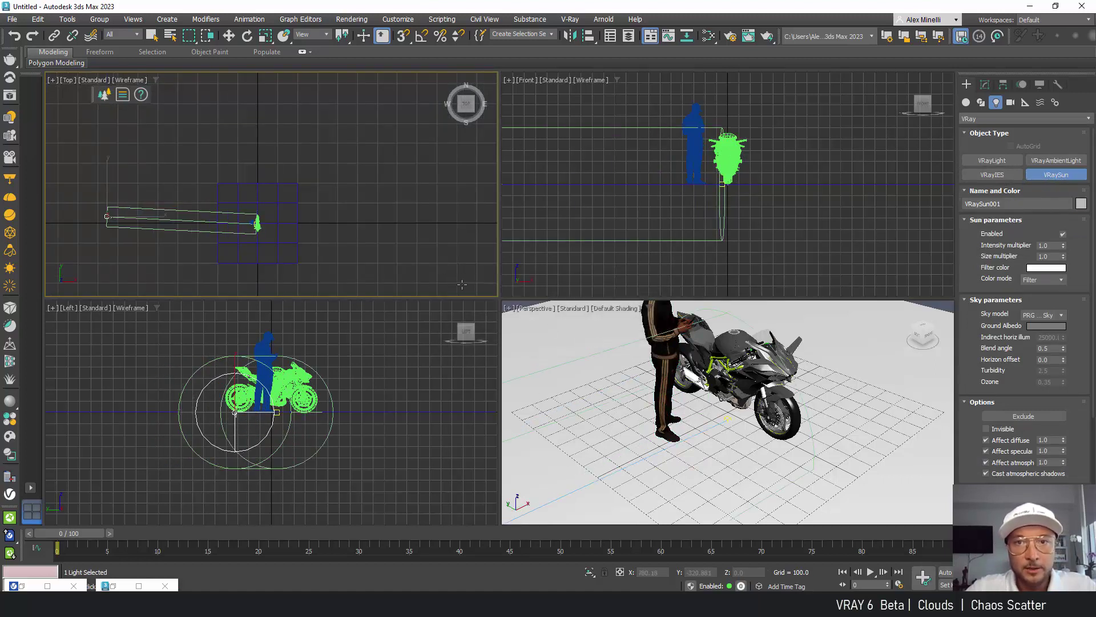
Move the sun in the front view, raising it to about Z 374 and closer to the motorcycle
middle_drag(690, 91, 763, 171)
scroll(764, 171, down, 4)
scroll(643, 182, down, 2)
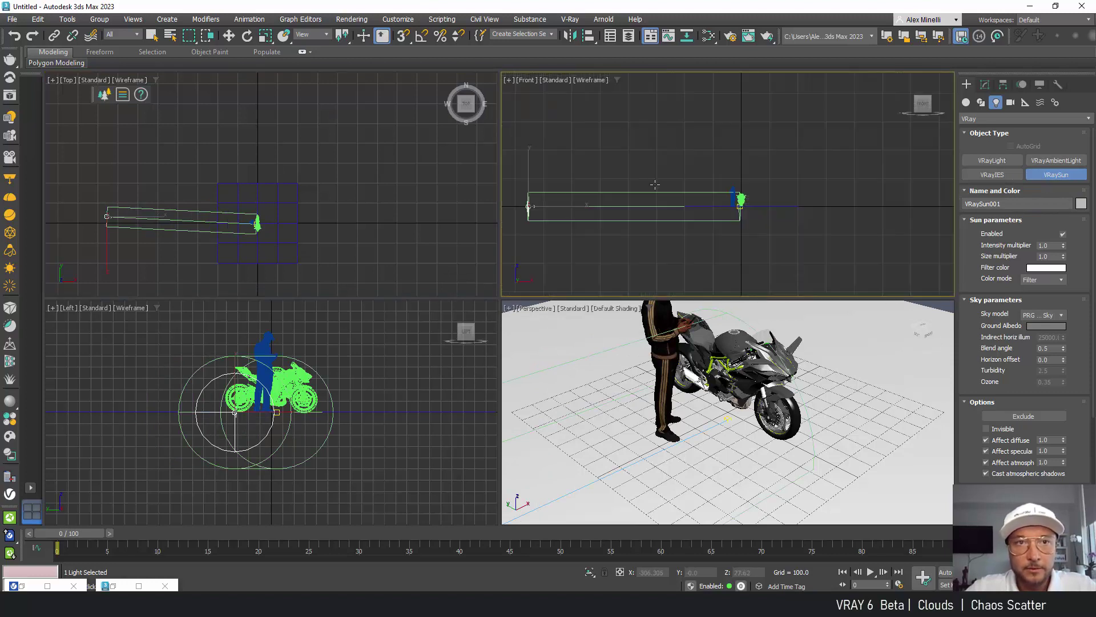
click(229, 36)
drag(539, 197, 607, 86)
Preview the man and motorcycle with a live V-Ray render in the enlarged perspective view and return it to standard display
middle_drag(556, 349, 554, 341)
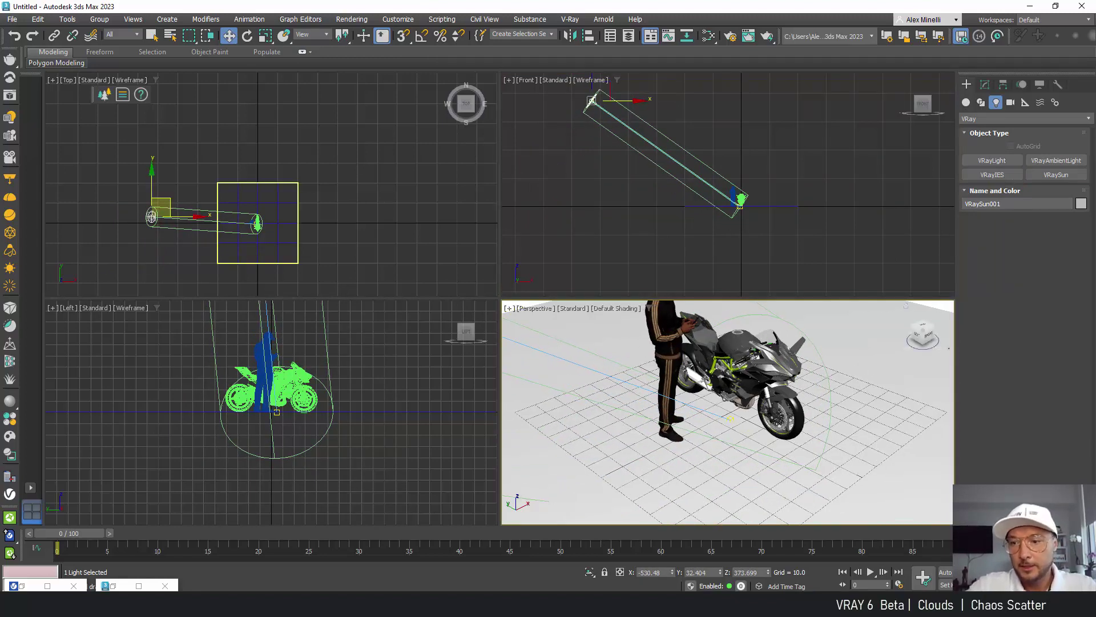
alt+middle_drag(735, 421, 733, 378)
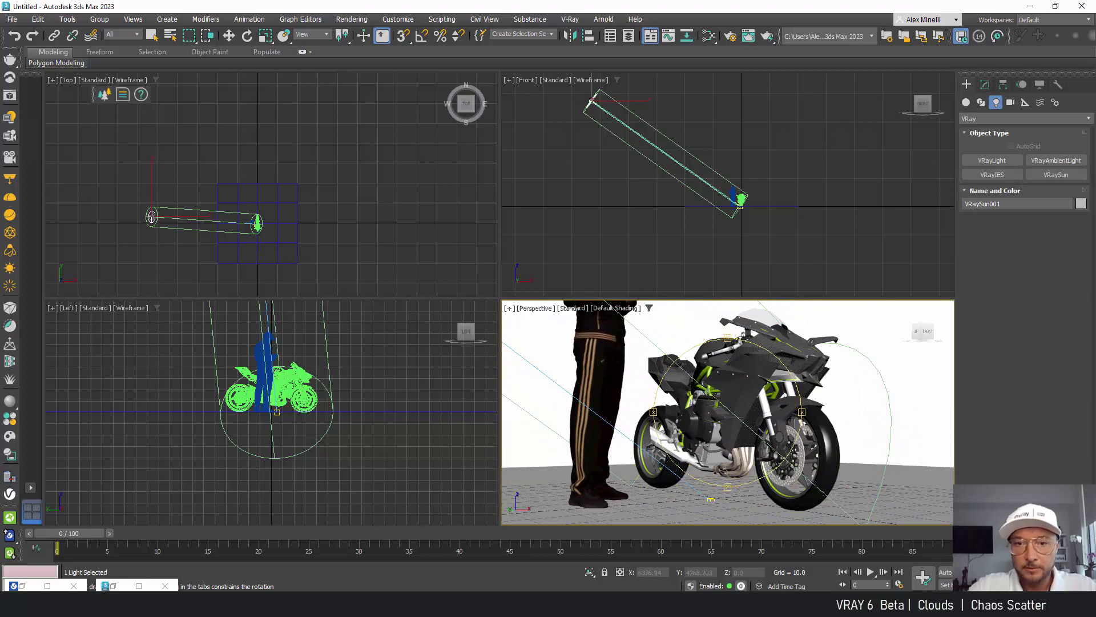
key(alt+w)
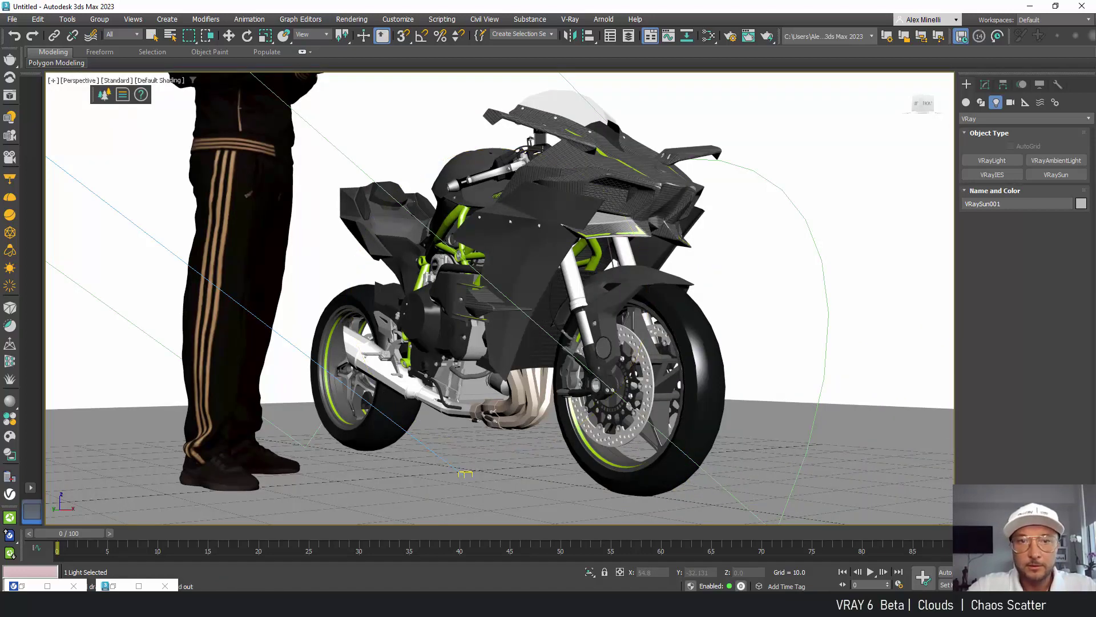
scroll(605, 312, down, 5)
scroll(605, 311, up, 2)
middle_drag(606, 311, 574, 381)
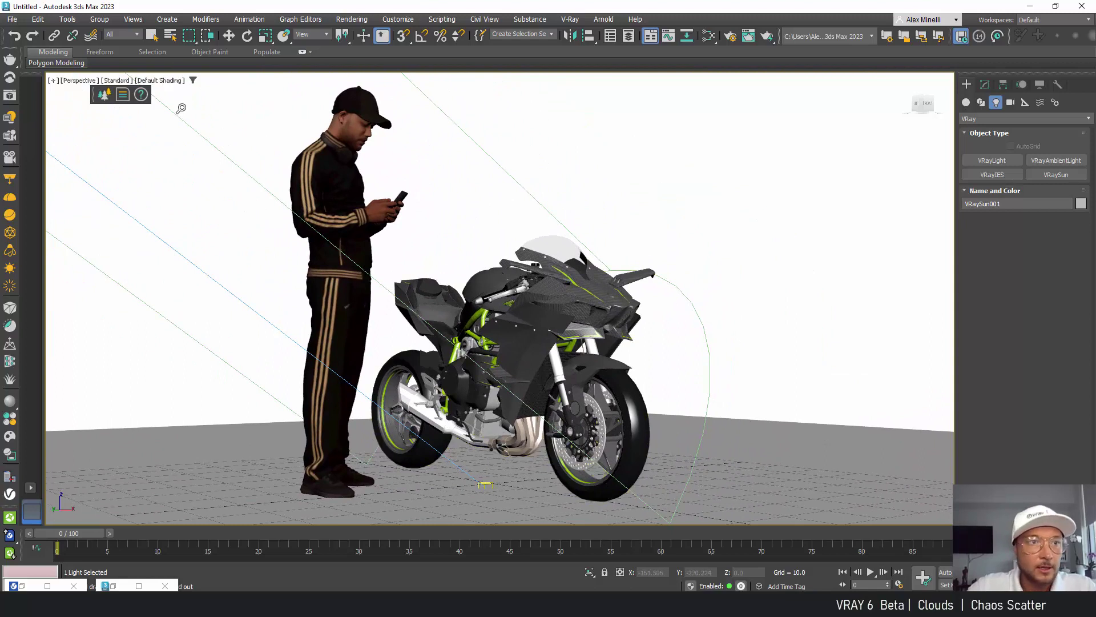
click(116, 80)
click(144, 105)
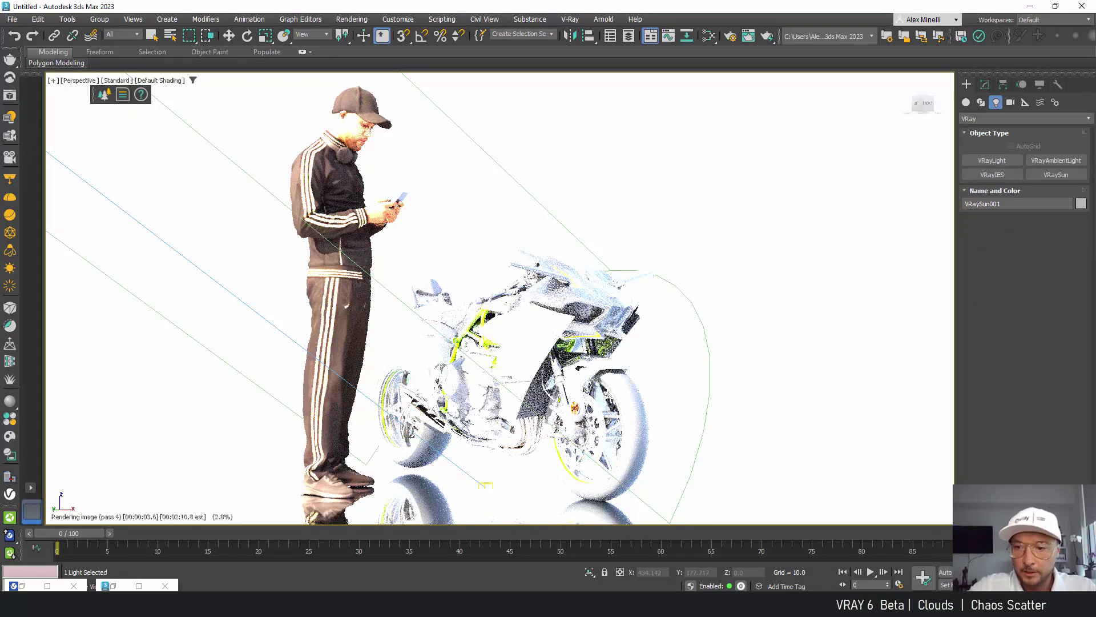
click(121, 80)
click(153, 106)
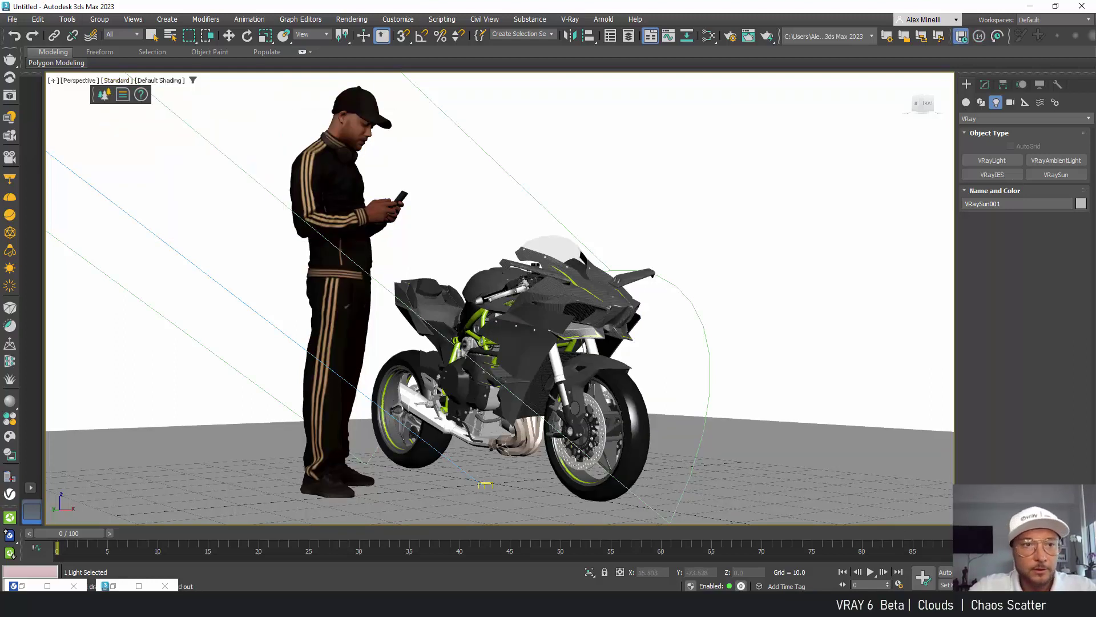
Create a VRayPhysicalCamera in the top view, aimed at the motorcycle with a target distance of about 671
key(alt+w)
click(1010, 103)
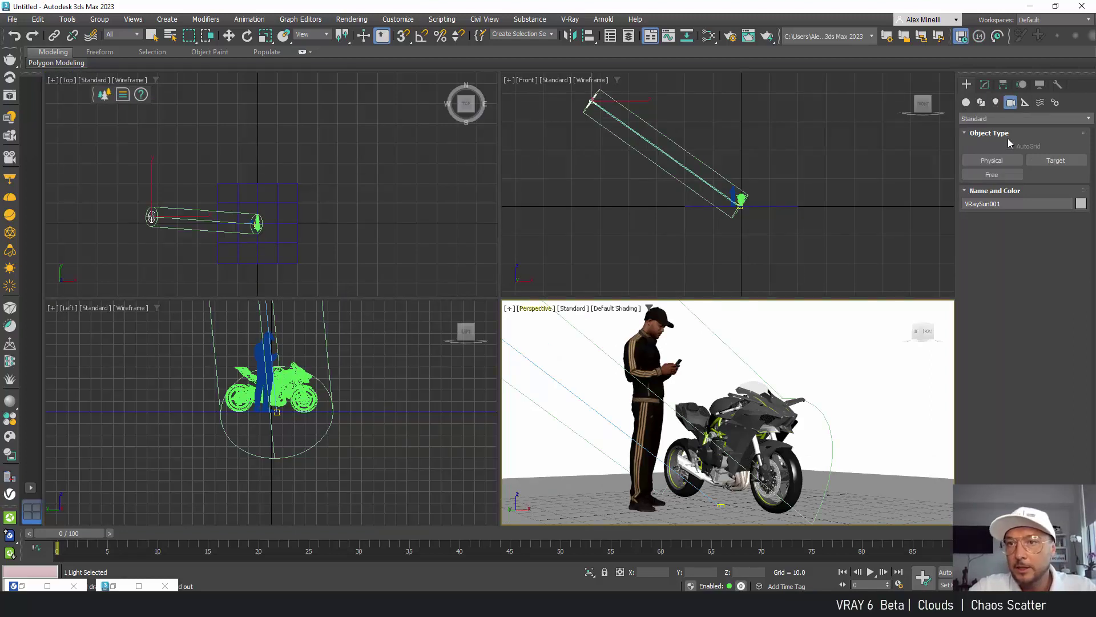
click(1002, 119)
click(996, 140)
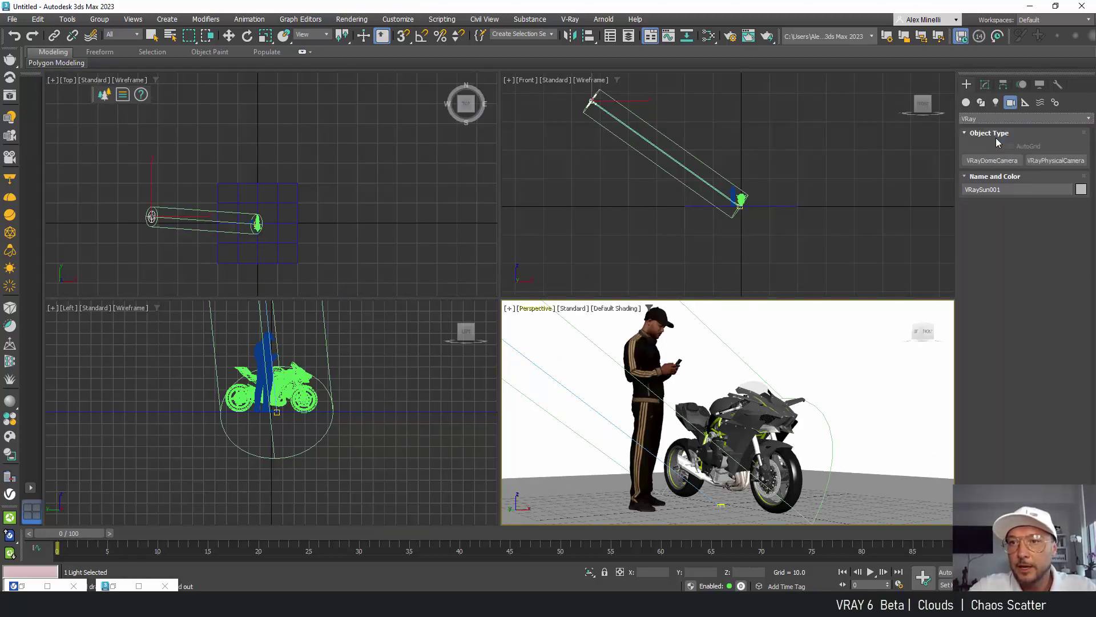
click(1056, 160)
middle_drag(226, 161, 255, 69)
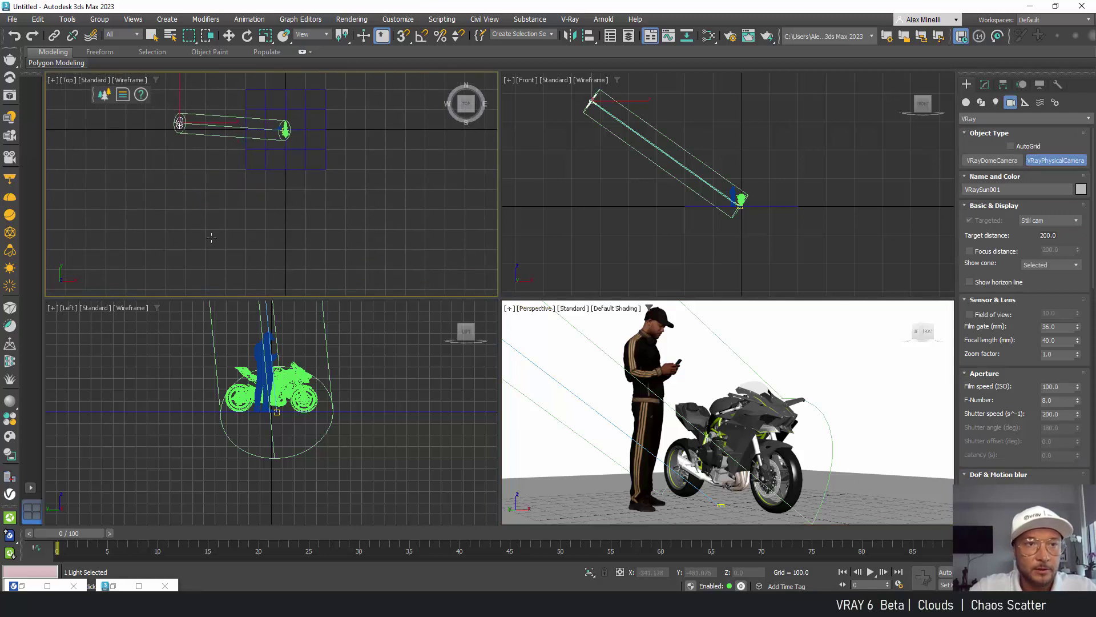
drag(211, 238, 285, 130)
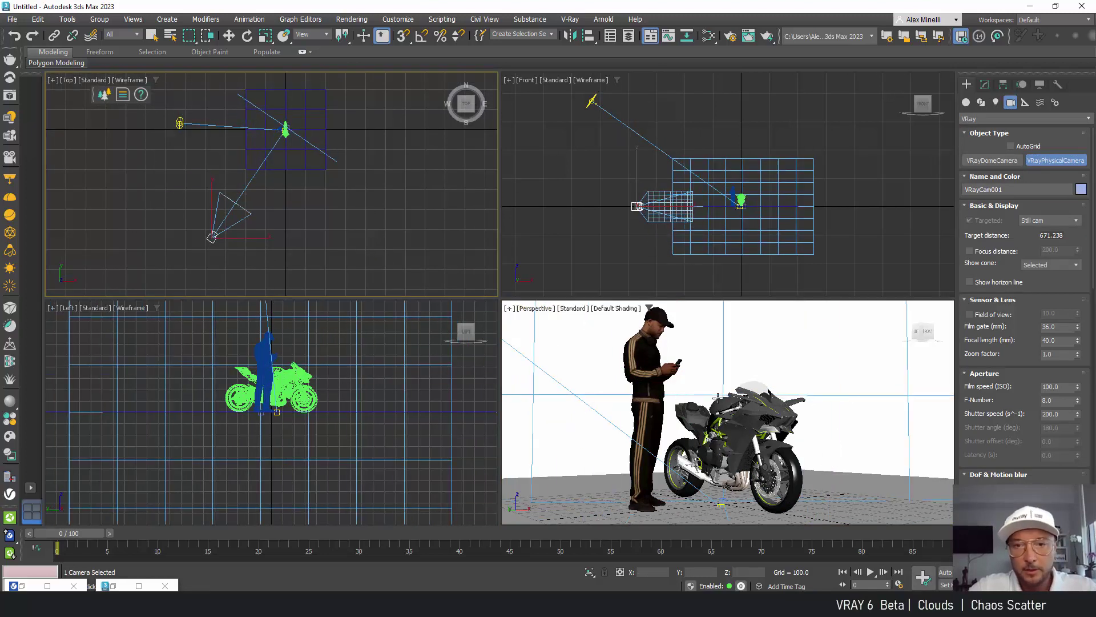
Switch the perspective view to the physical camera and dolly in closer to the man and motorcycle
right_click(641, 354)
key(c)
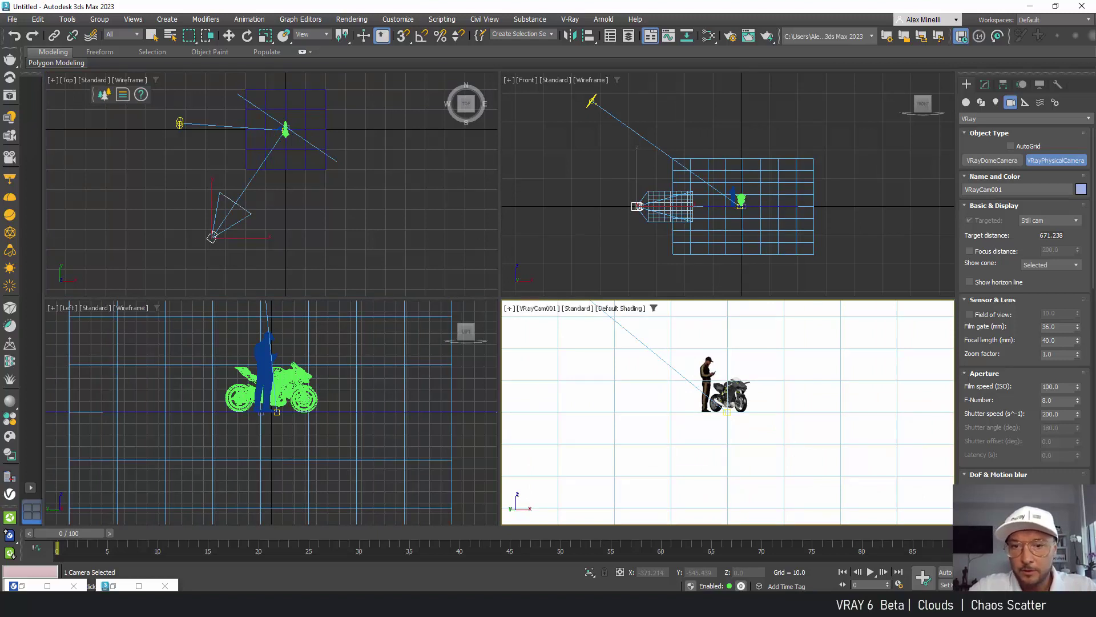
scroll(723, 420, up, 5)
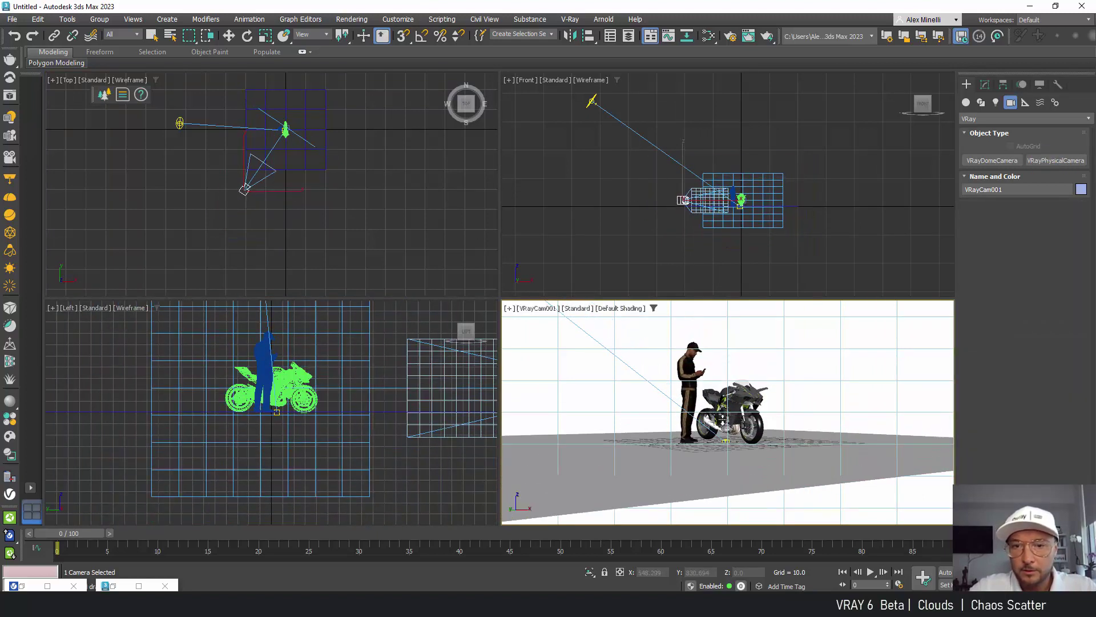
scroll(722, 420, up, 6)
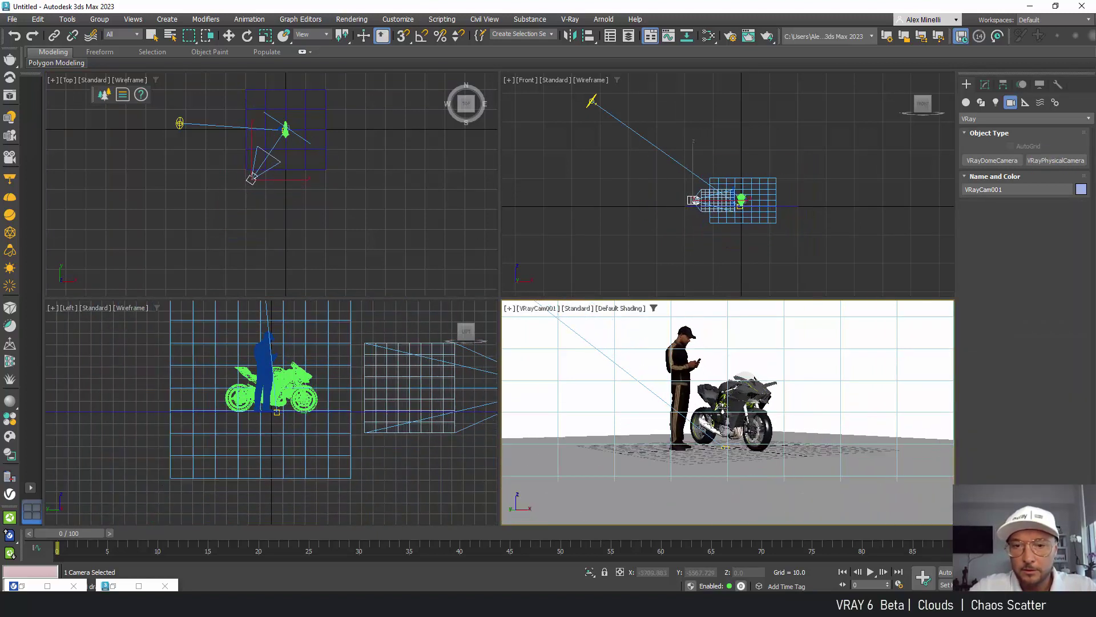
Set the physical camera's focal length to 30 mm
click(985, 85)
click(1044, 377)
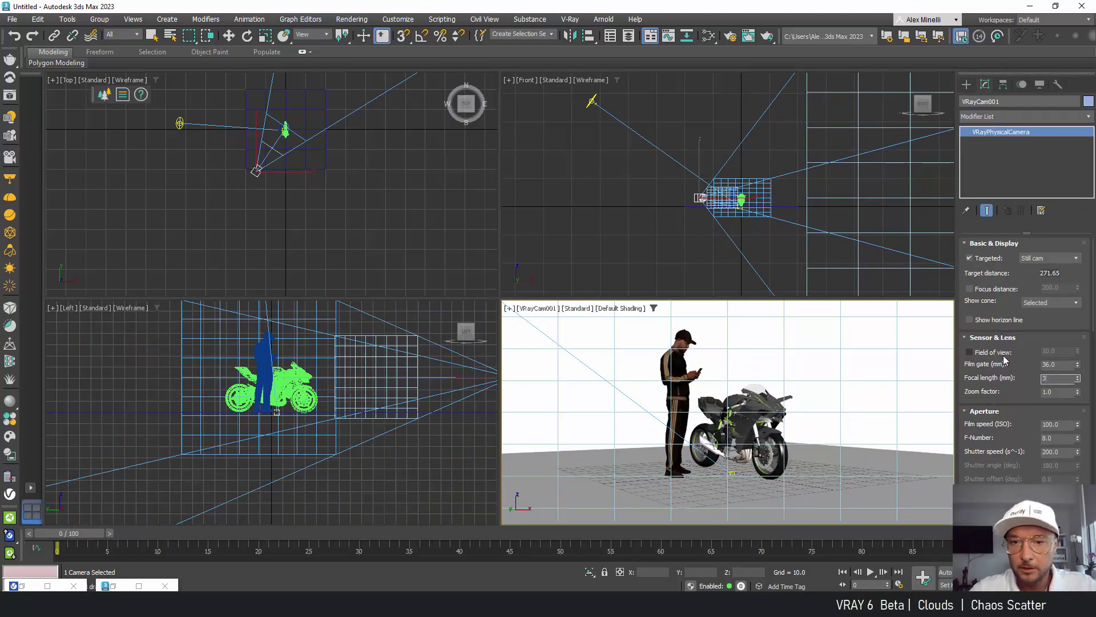
text(30)
key(Return)
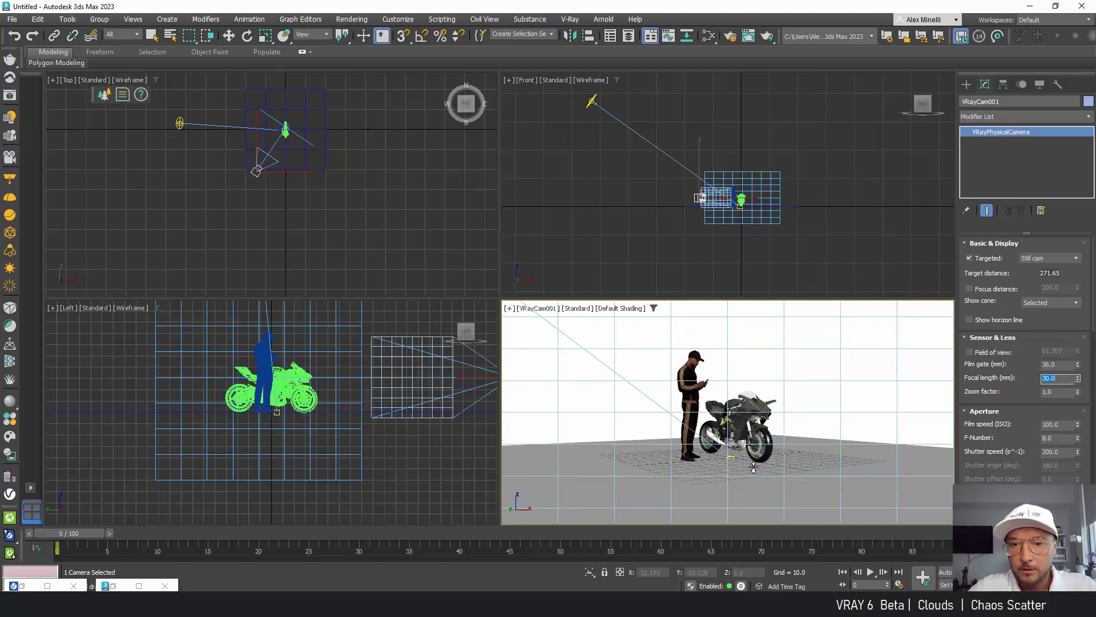
Reframe the camera lower and closer, with a target distance of about 166, and start a live V-Ray render in its view
scroll(735, 443, up, 8)
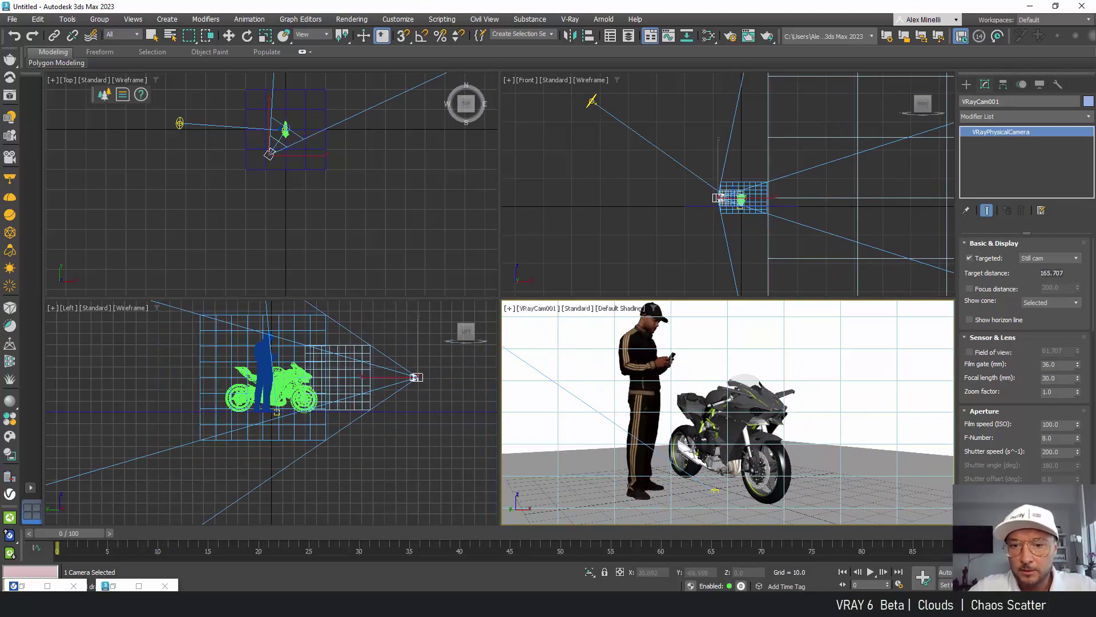
mouse_move(785, 453)
alt+middle_down()
mouse_move(781, 440)
mouse_move(795, 448)
alt+middle_up()
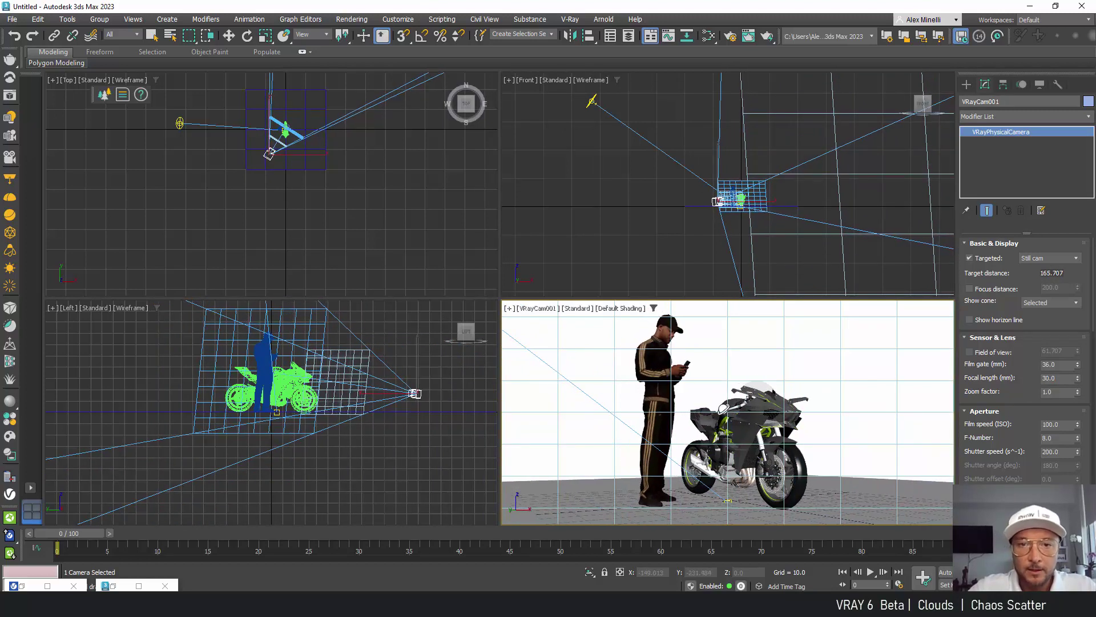
click(579, 309)
click(614, 328)
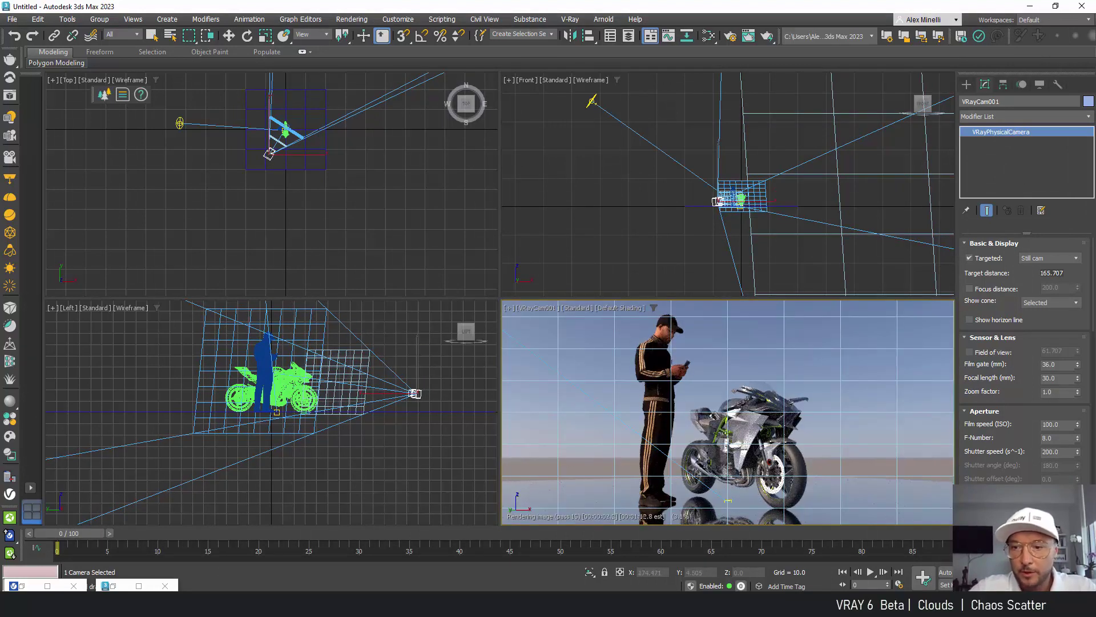
Turn on clouds for the VRaySun
click(228, 35)
click(179, 123)
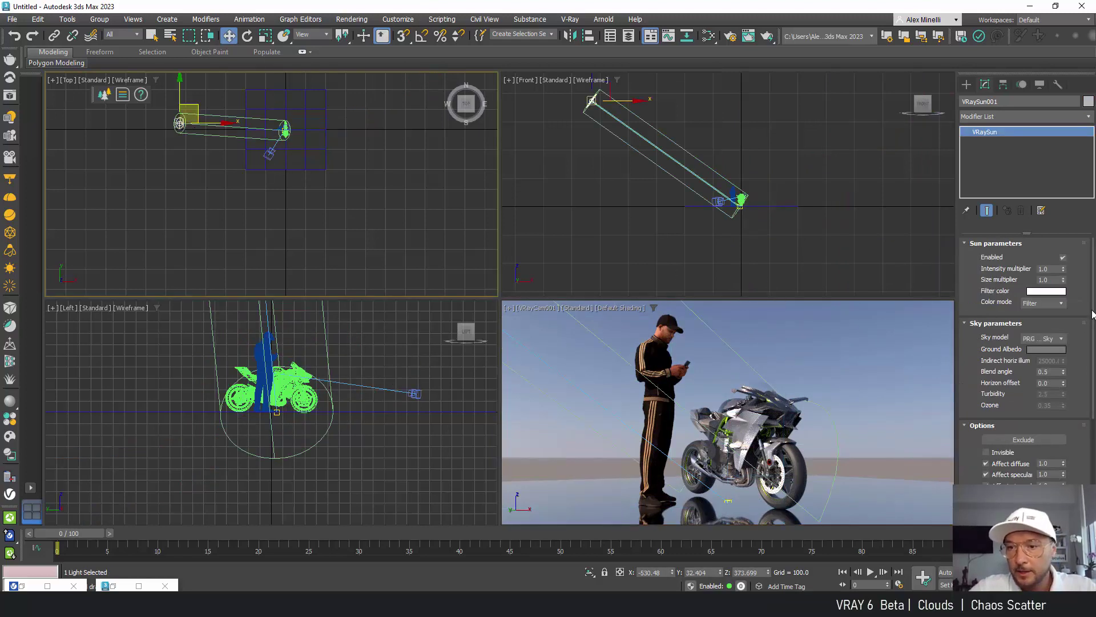
scroll(1022, 360, down, 3)
scroll(985, 434, down, 1)
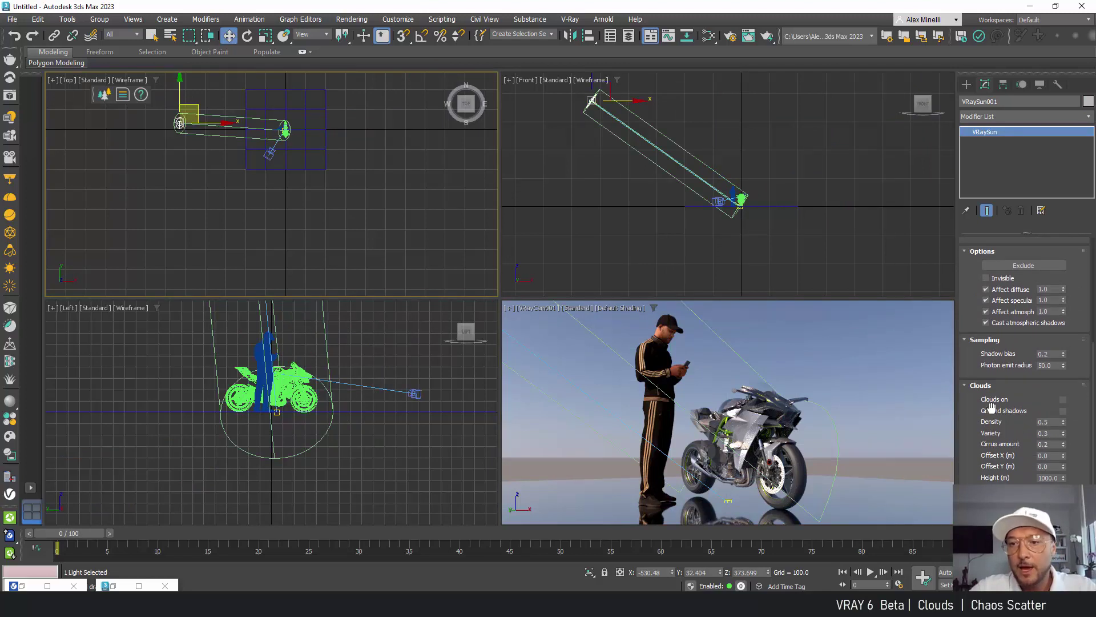
click(1063, 400)
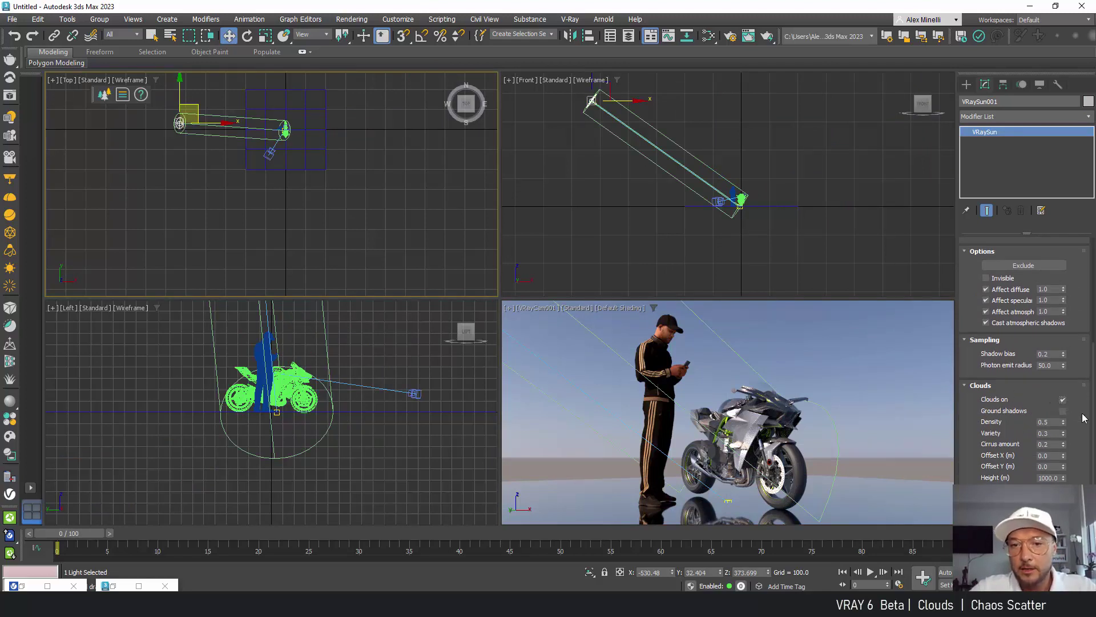
click(927, 372)
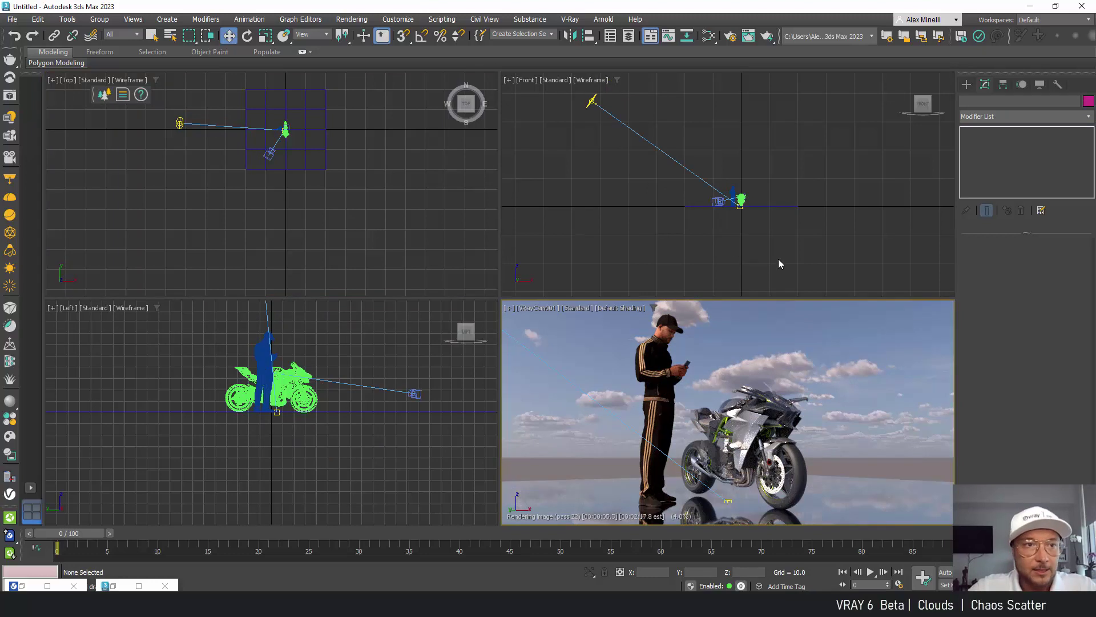
Enable ground shadows for the sun's clouds and enlarge the camera view to fill the viewport area
click(178, 122)
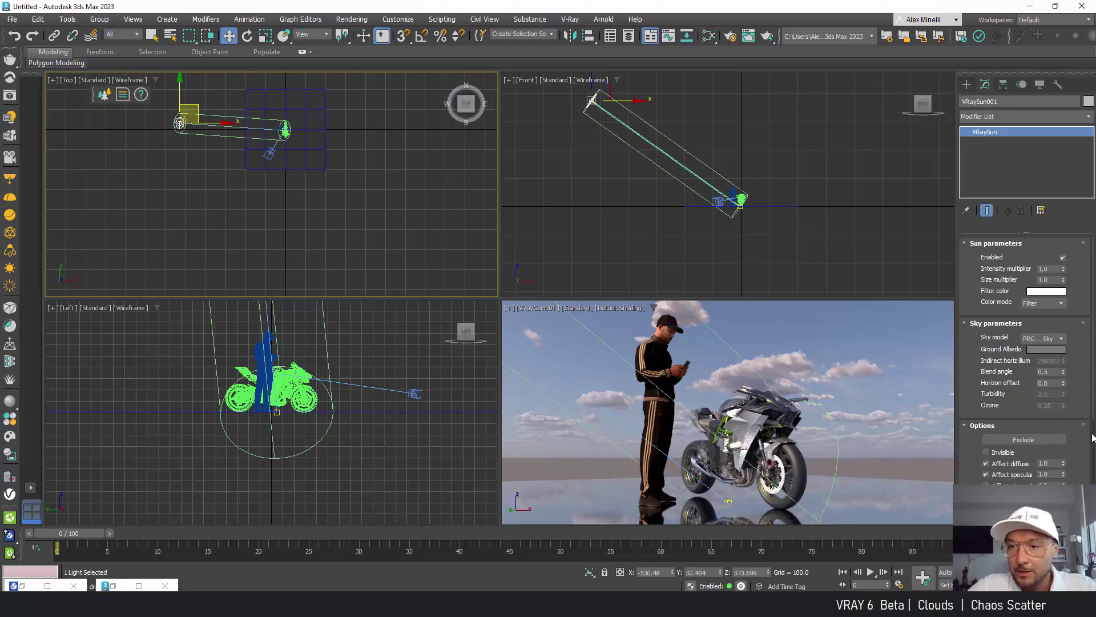
scroll(1093, 438, down, 3)
scroll(1027, 363, down, 3)
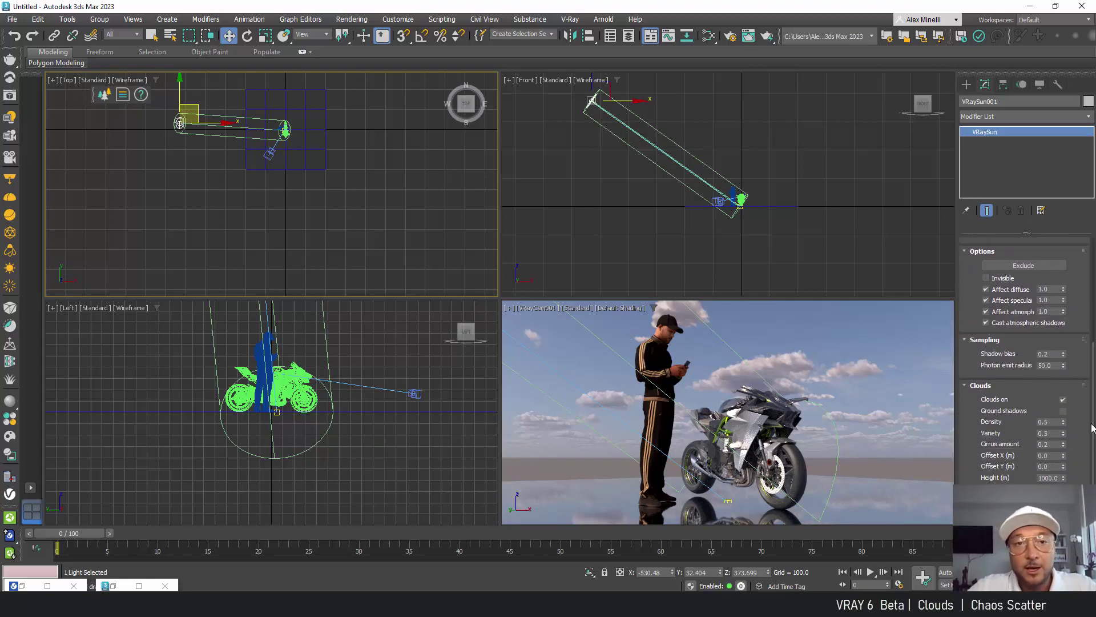
click(1063, 412)
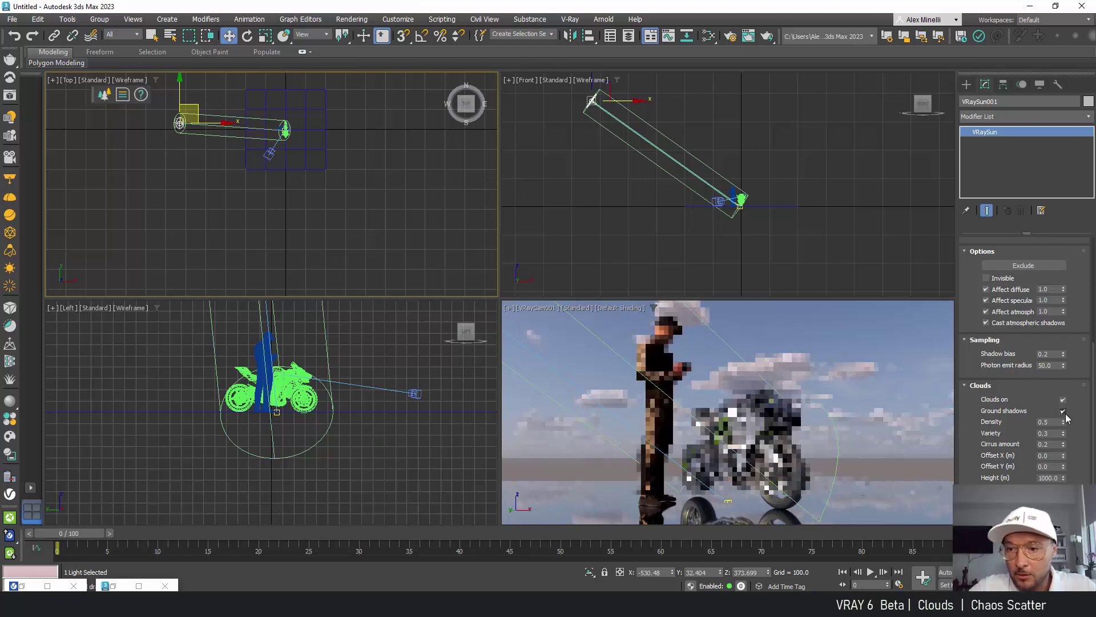
click(879, 358)
key(alt+w)
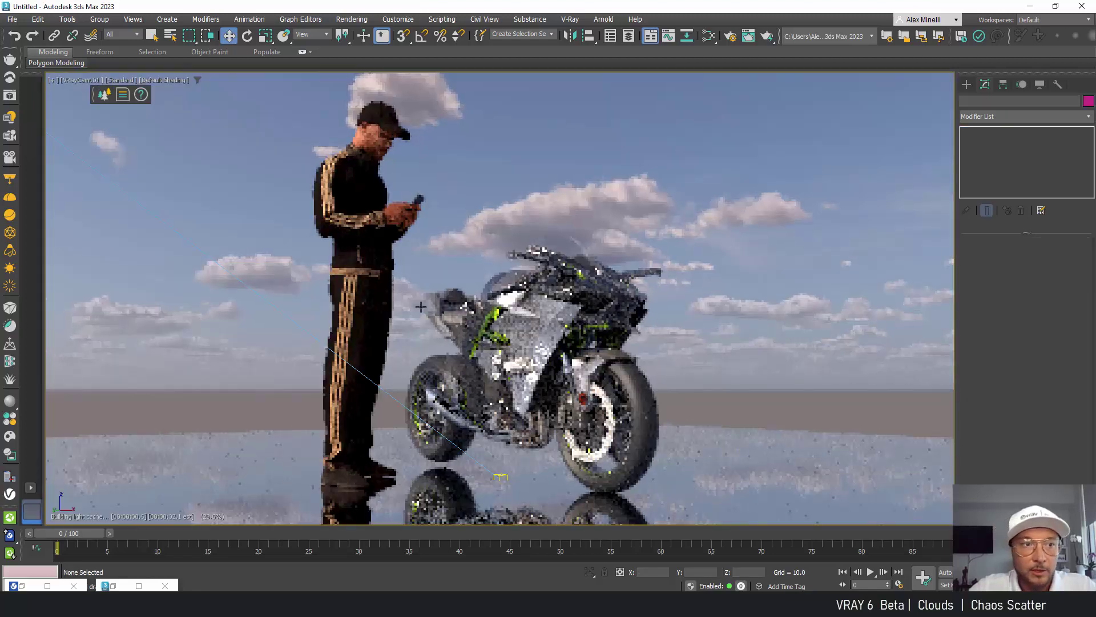
Raise the density of the sun's clouds to 0.87
click(115, 187)
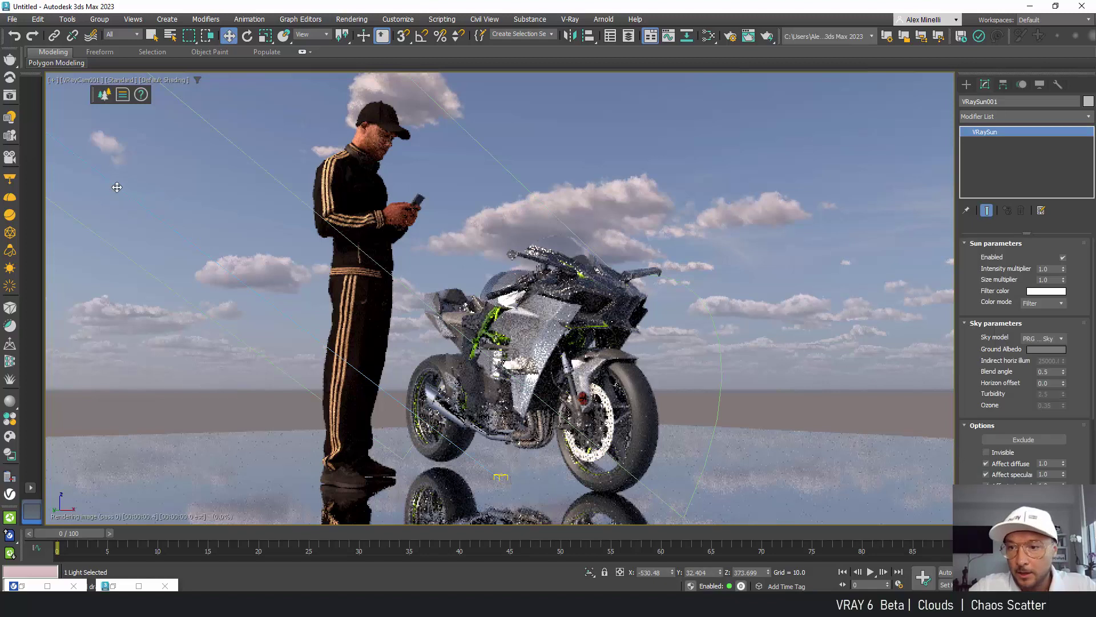
scroll(1058, 473, down, 5)
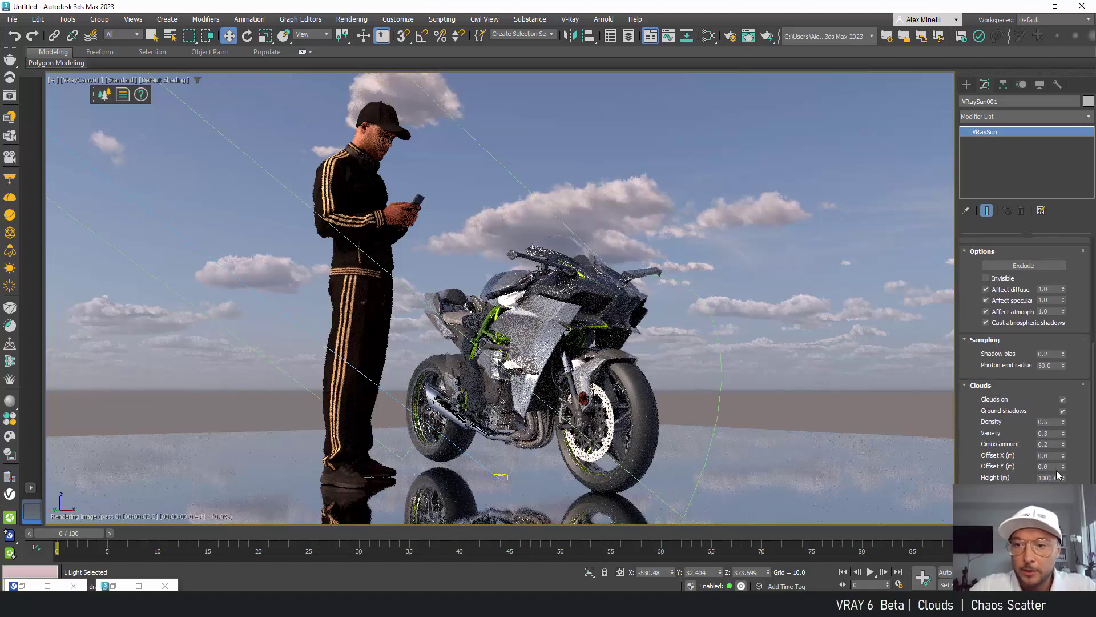
drag(1063, 425, 1061, 384)
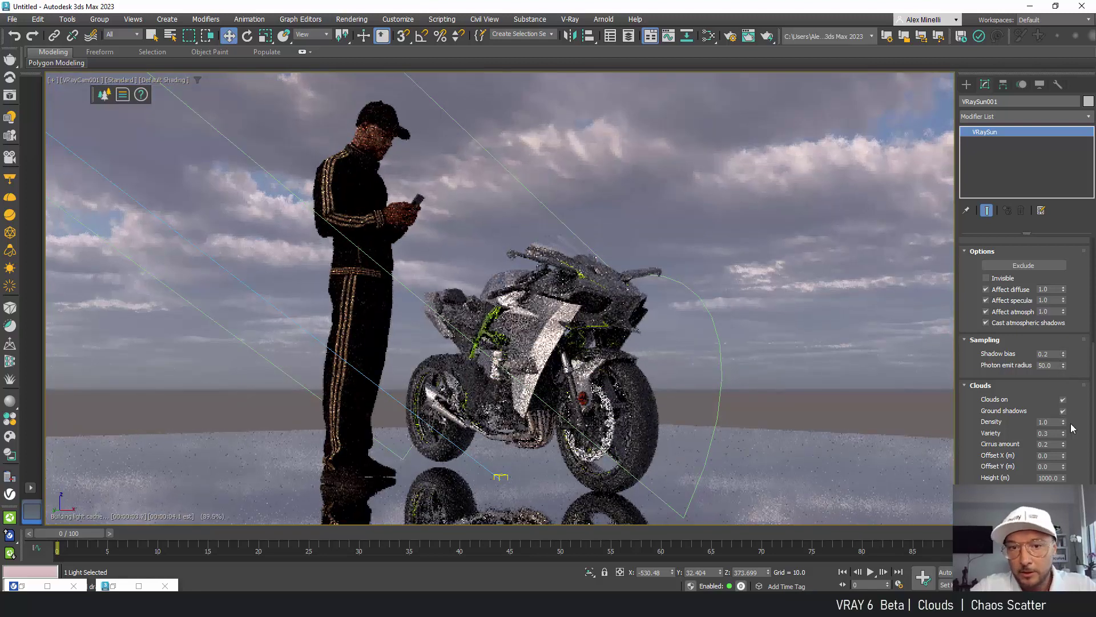
drag(1065, 427, 1062, 428)
Restore the four-viewport layout and move the sun in the top view to about X -509, Y 66
key(alt+w)
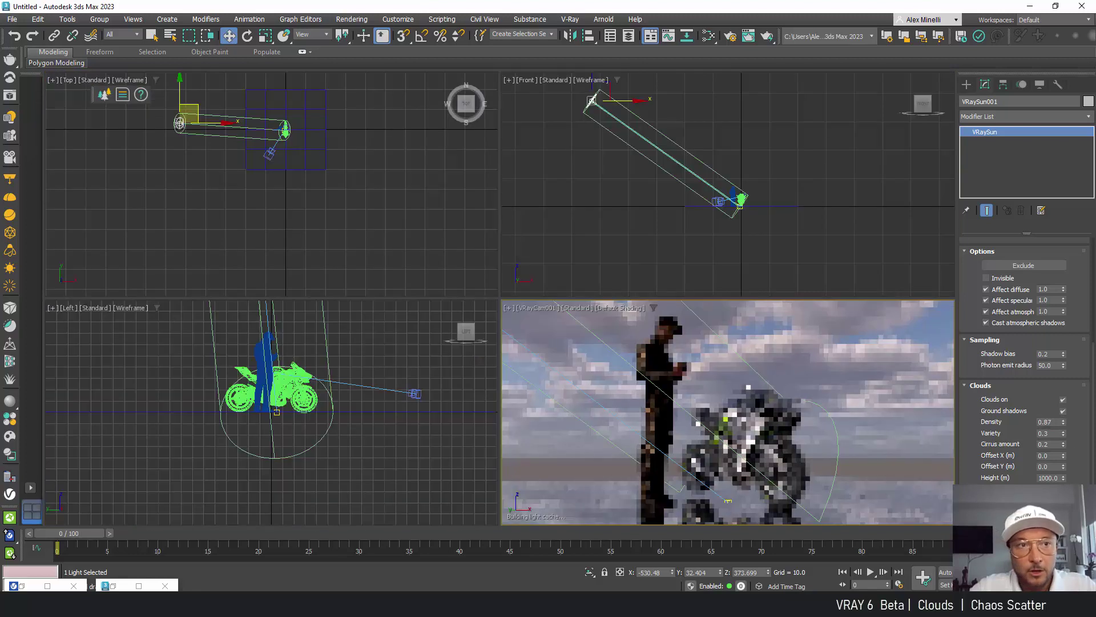
drag(181, 124, 315, 81)
drag(337, 82, 221, 119)
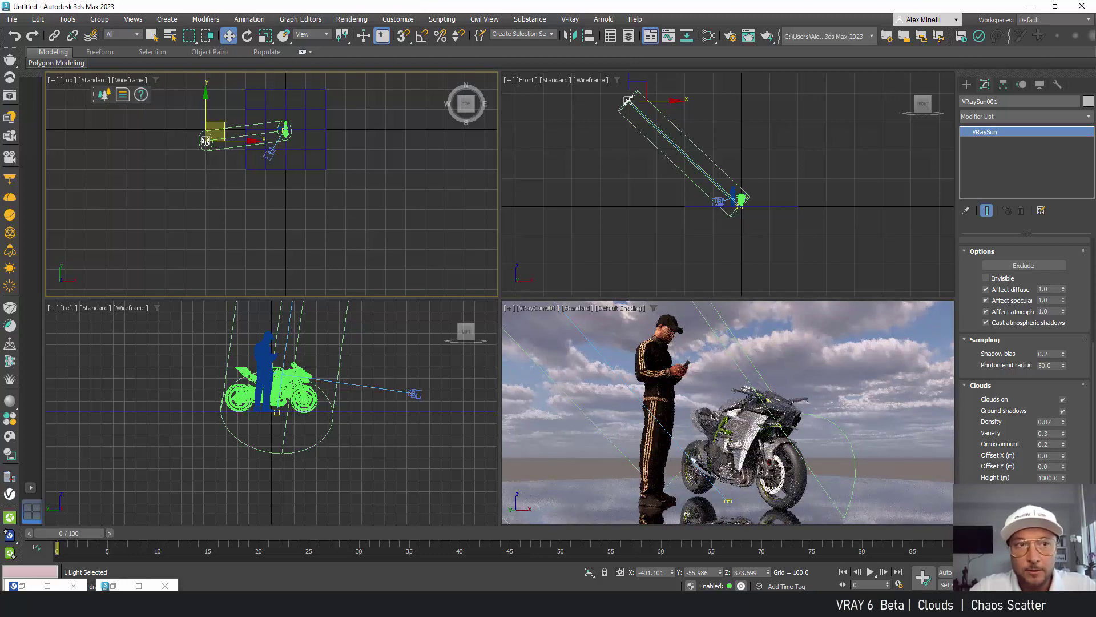
drag(220, 123, 194, 96)
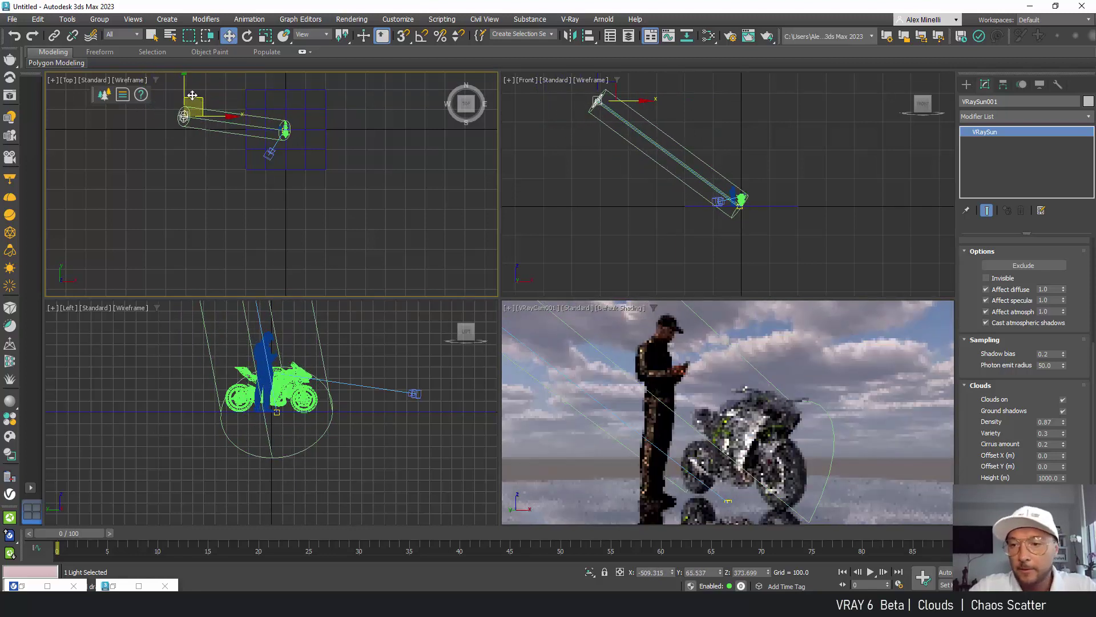
Set the clouds to density 0.61, variety 0.77 and cirrus amount 0.74, and enlarge the camera view
mouse_move(1064, 423)
mouse_down()
mouse_move(1064, 412)
mouse_move(1065, 439)
mouse_move(1063, 406)
mouse_move(1063, 425)
mouse_up()
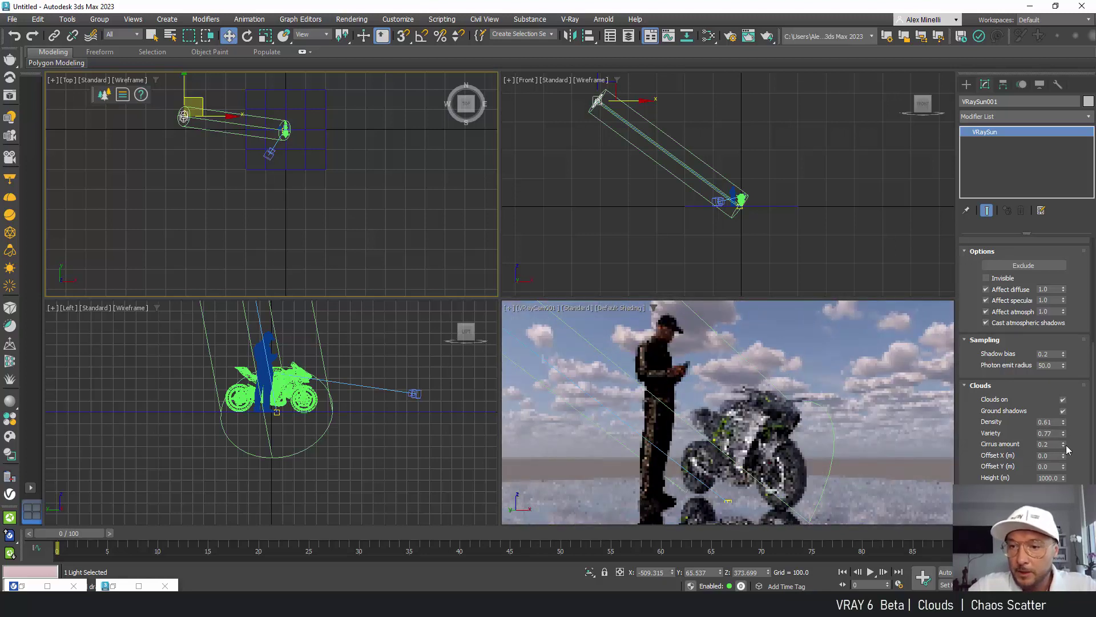
drag(1064, 443, 1063, 416)
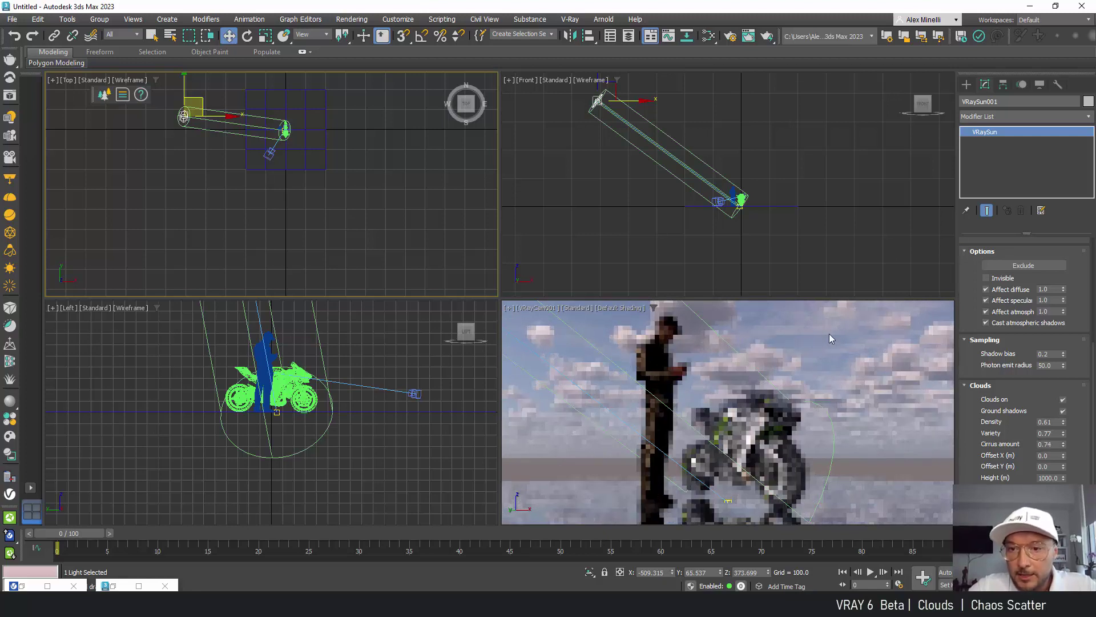
click(921, 410)
key(alt+w)
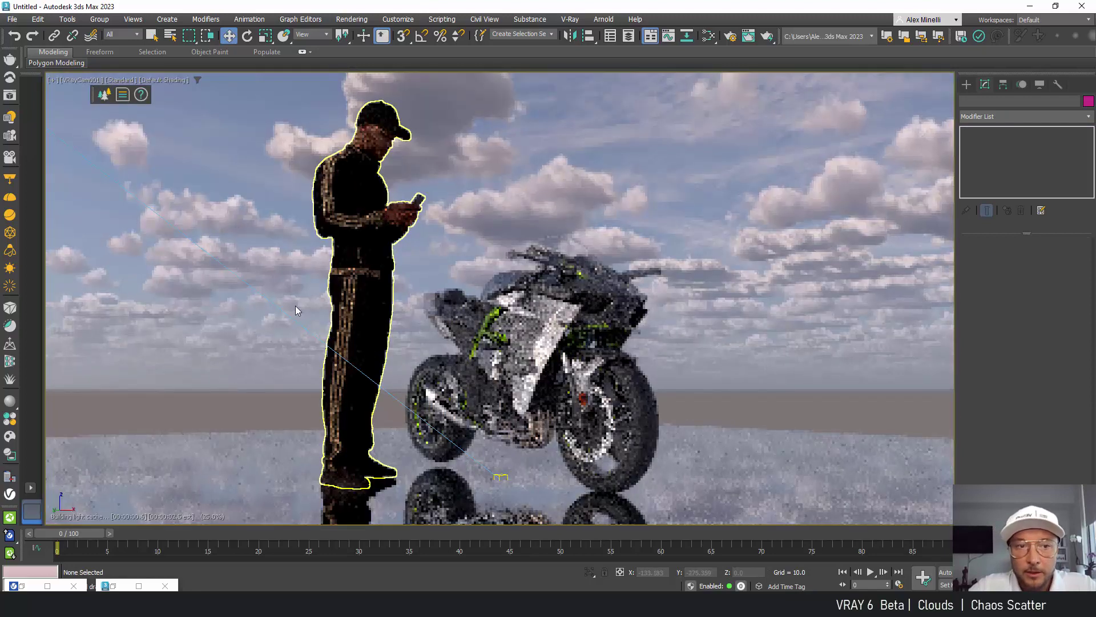
Adjust the sun's clouds to density 0.75, variety 0.19 and cirrus amount 0.62
click(67, 141)
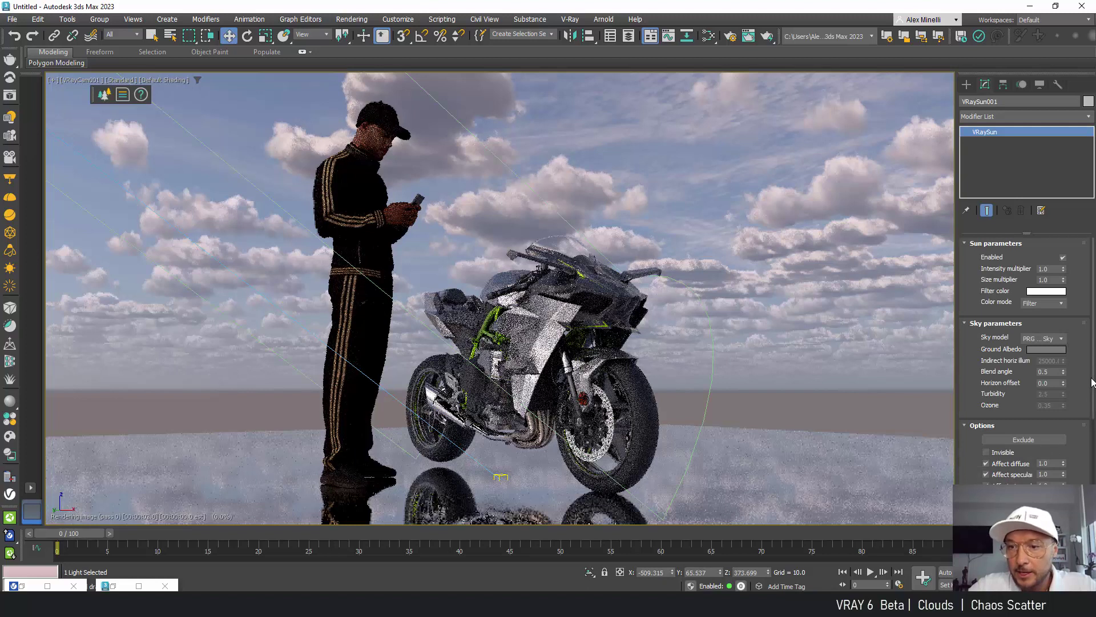
scroll(1091, 382, down, 3)
drag(1062, 445, 1063, 478)
click(1064, 424)
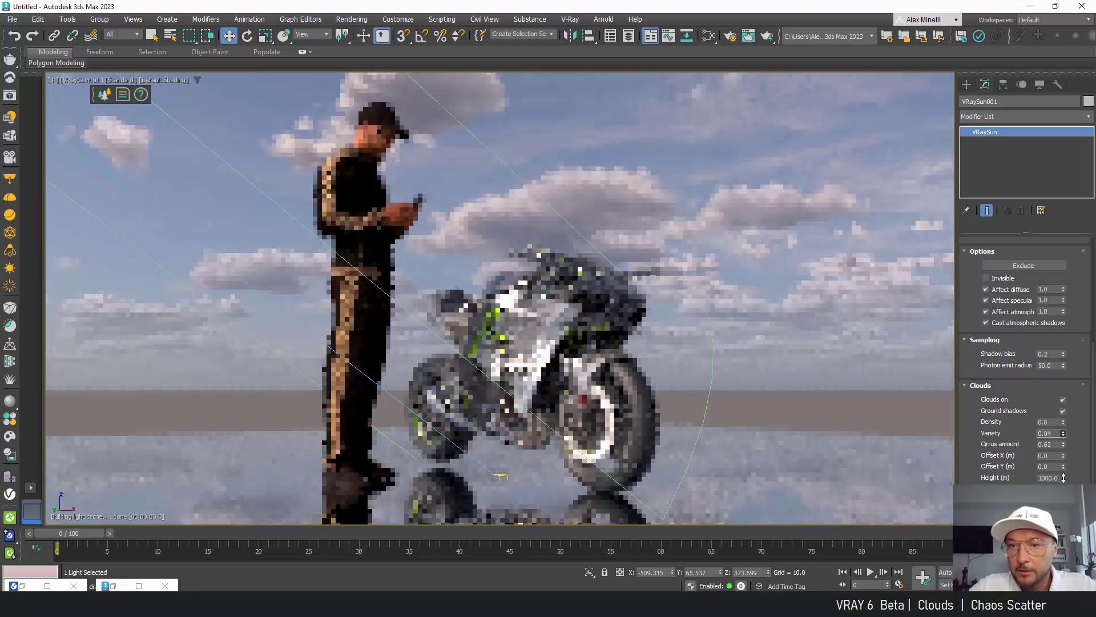
drag(1063, 435, 1063, 413)
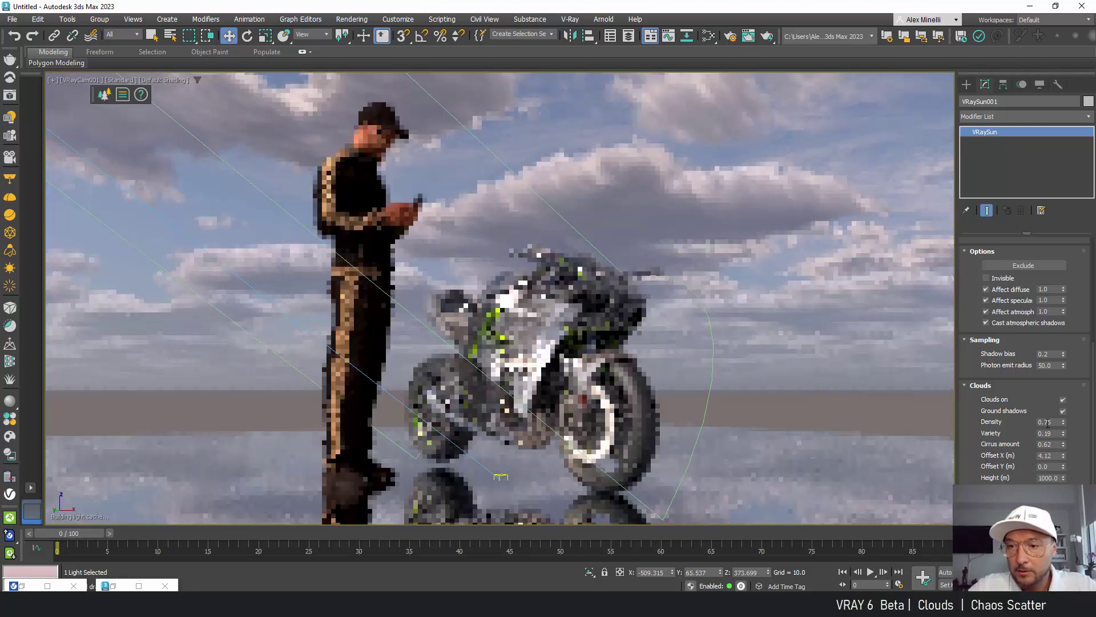
Shift the clouds sideways by setting their Offset X to -5100 m
drag(1058, 455, 979, 436)
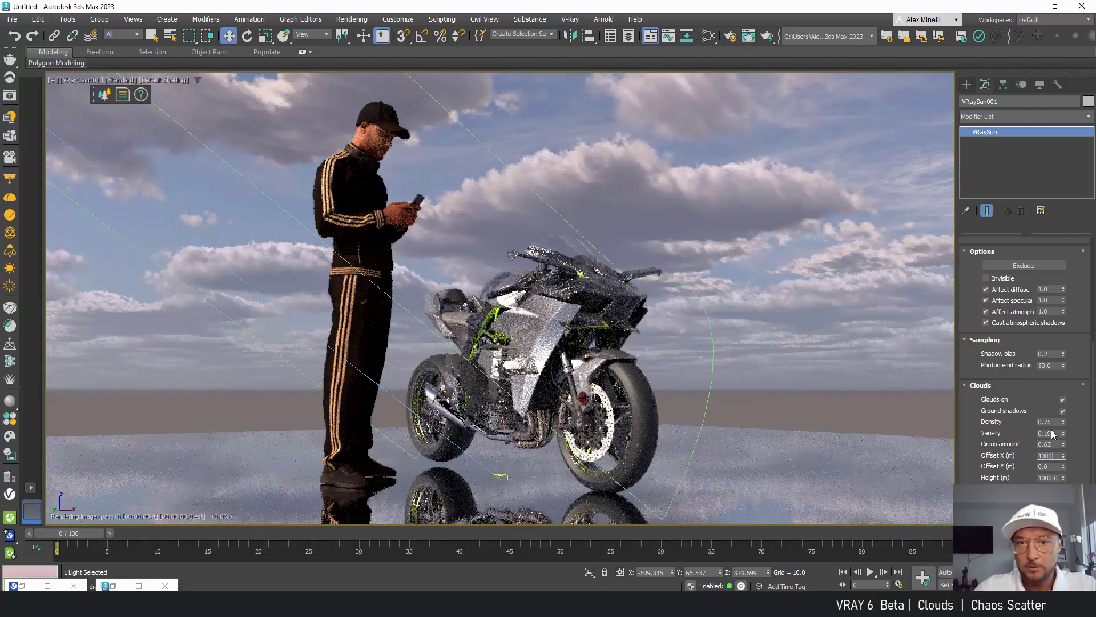
text(0)
key(Return)
drag(1063, 456, 1063, 576)
drag(1069, 14, 1067, 46)
drag(1057, 120, 1041, 217)
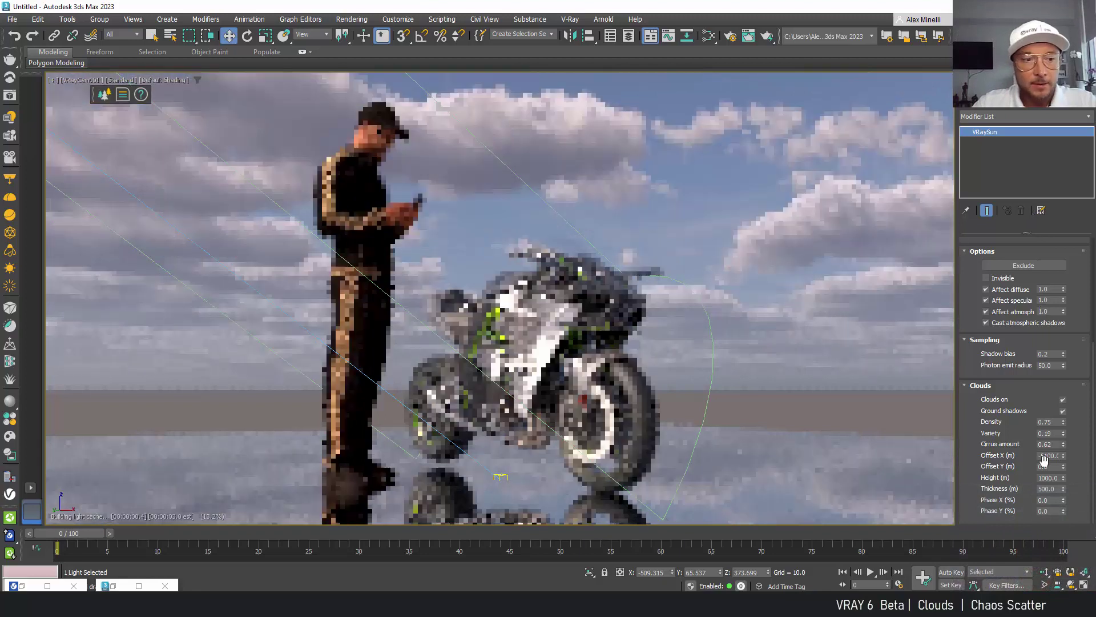
Turn on Auto Key and add an animation key for the clouds' Offset X at frame 0
click(957, 572)
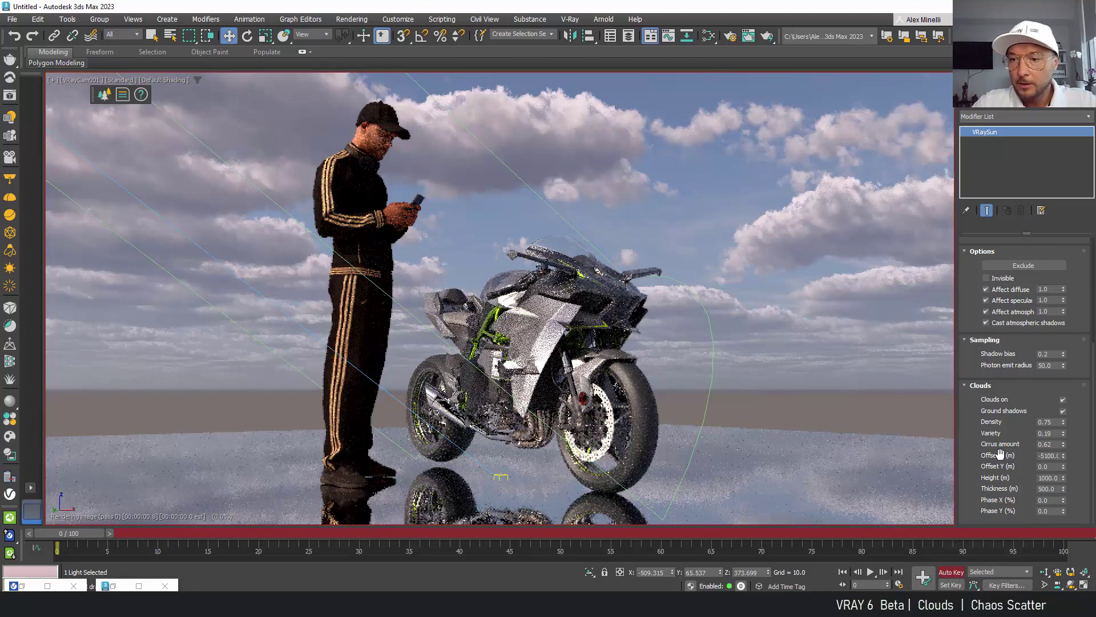
right_click(1046, 457)
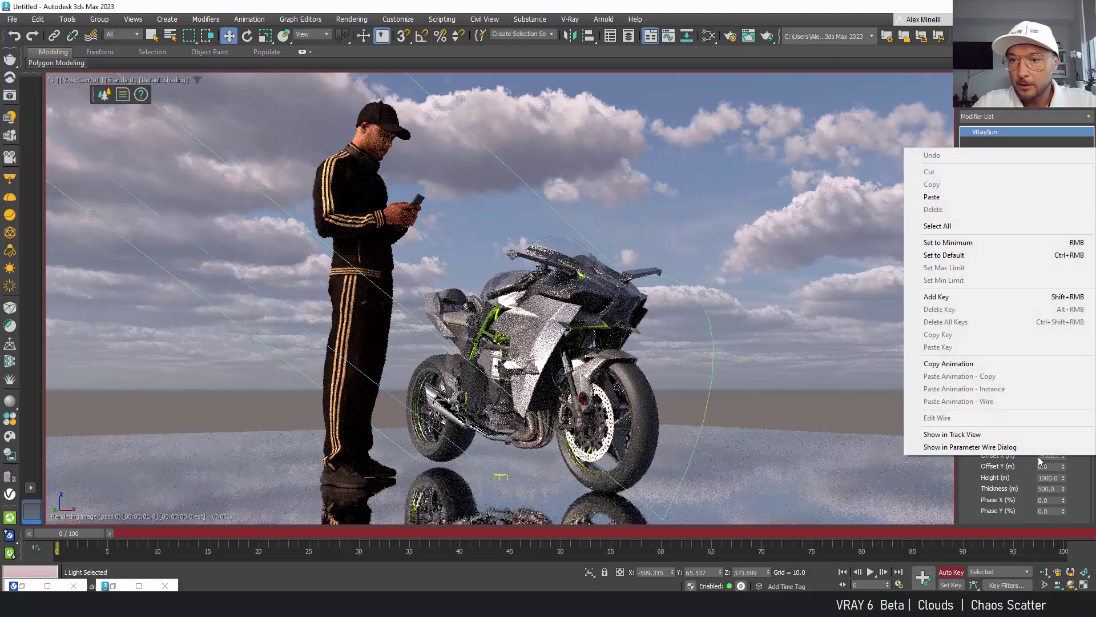
click(969, 297)
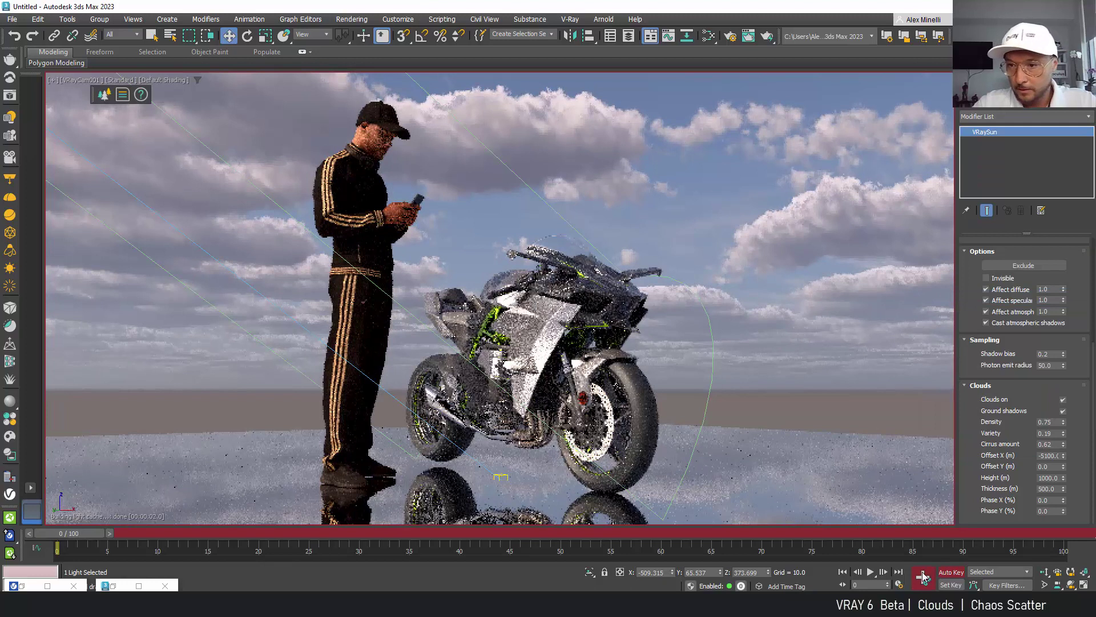
right_click(1062, 457)
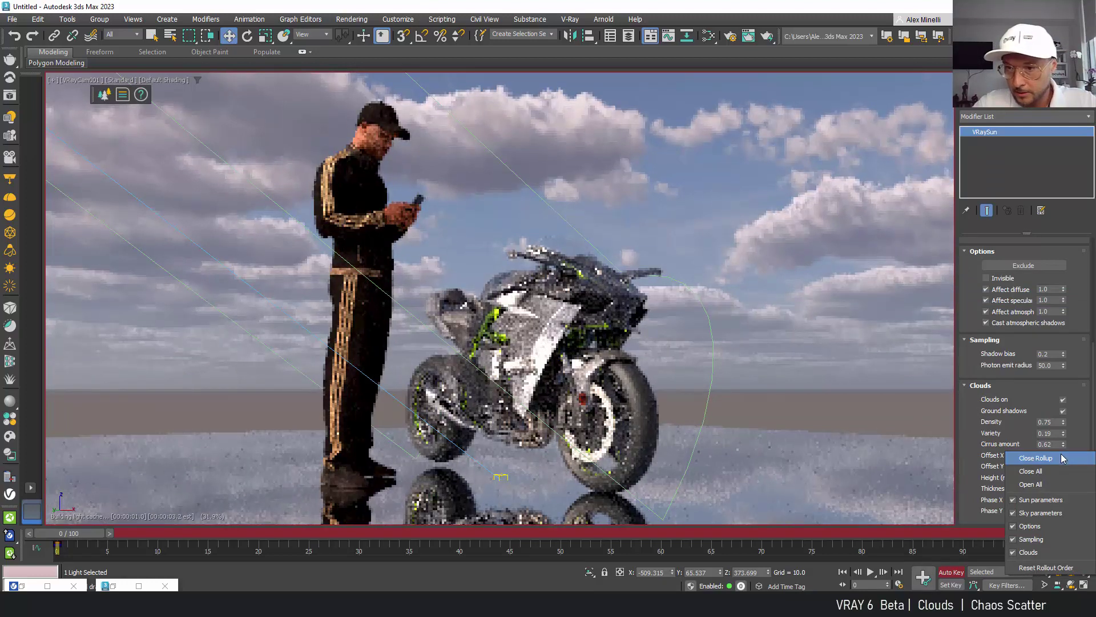
right_click(986, 456)
click(1026, 454)
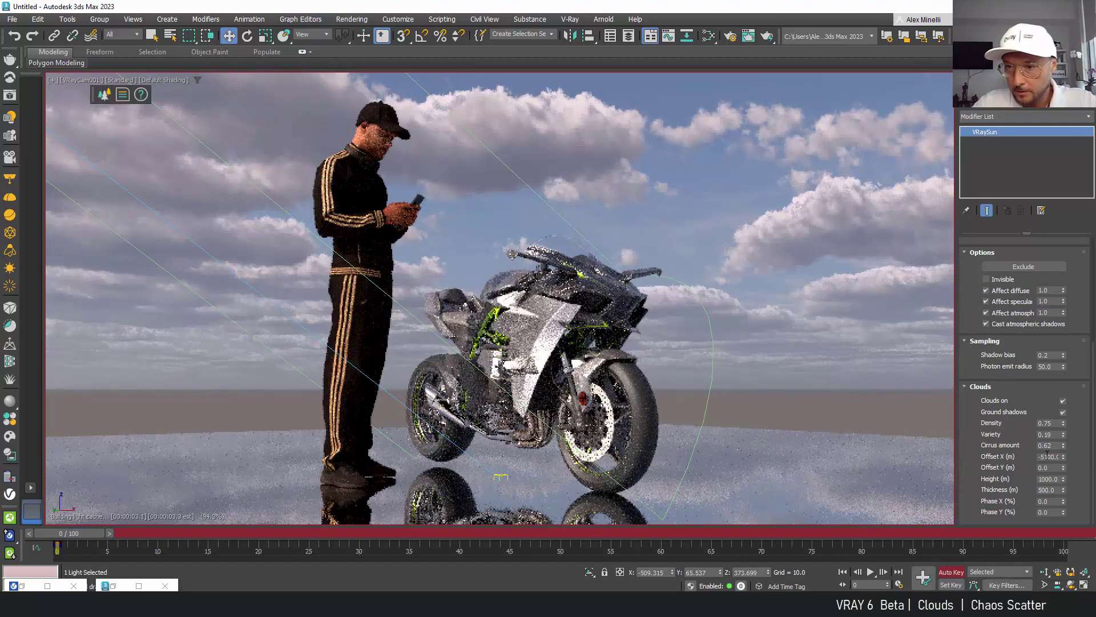
Animate the clouds' Offset X by keying its current value at frame 0 and a different value at frame 100, and return to frame 0
right_click(1050, 456)
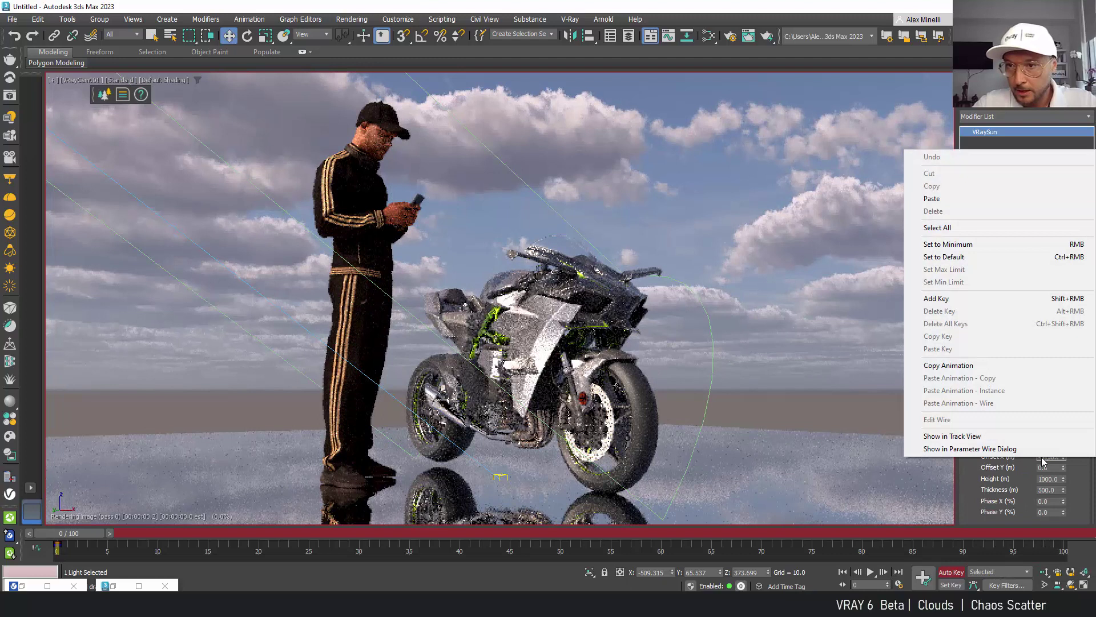
click(960, 300)
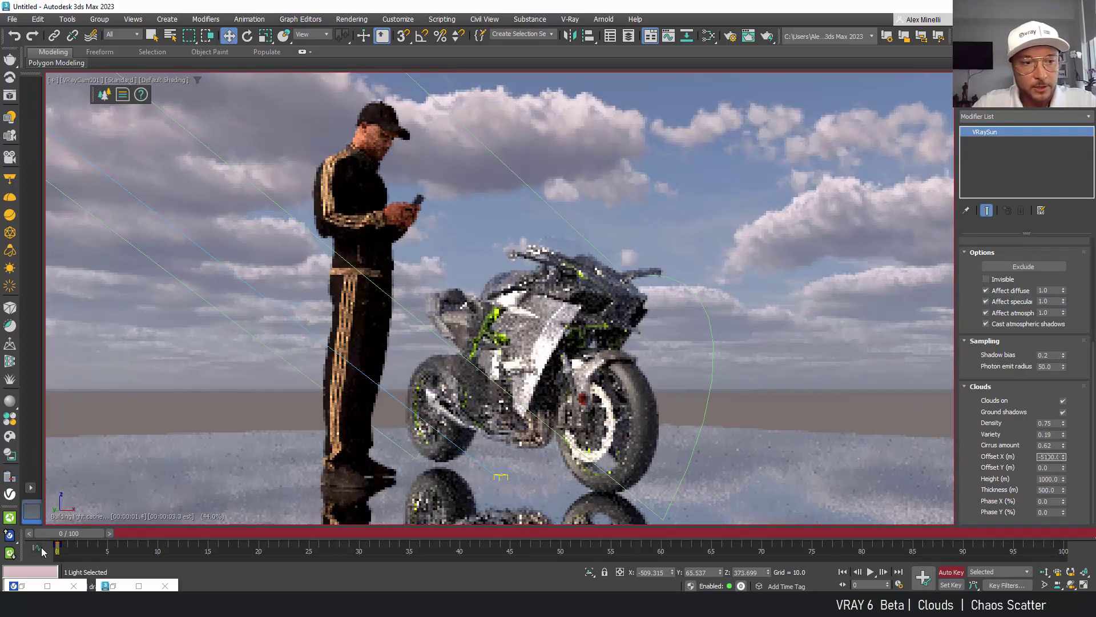
drag(61, 533, 1094, 533)
key(w)
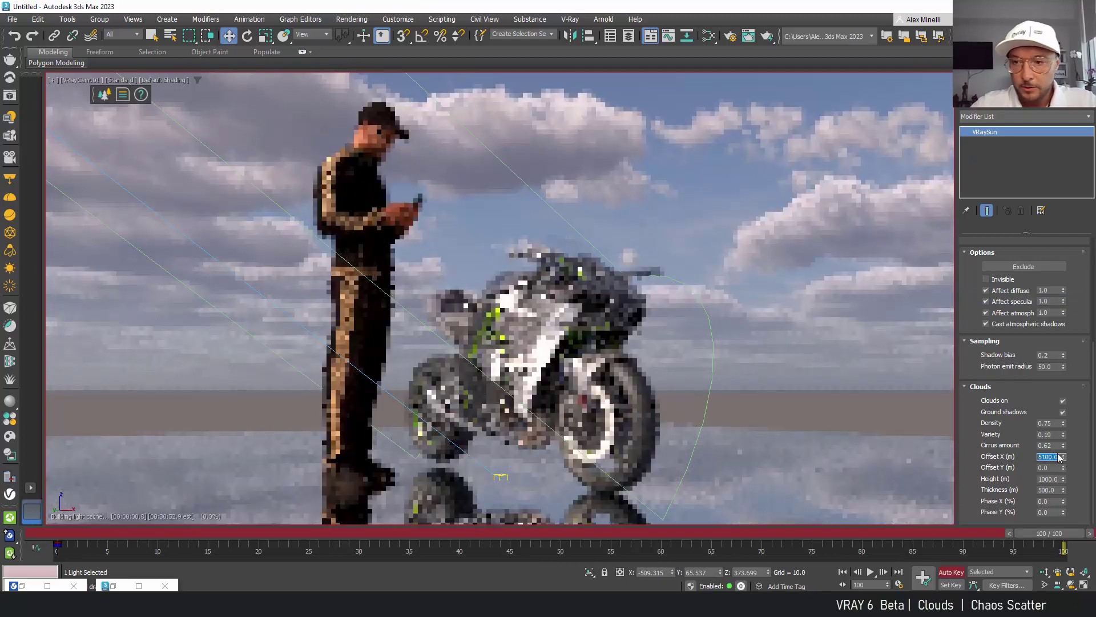
drag(1058, 454, 1082, 494)
drag(1064, 532, 92, 485)
key(w)
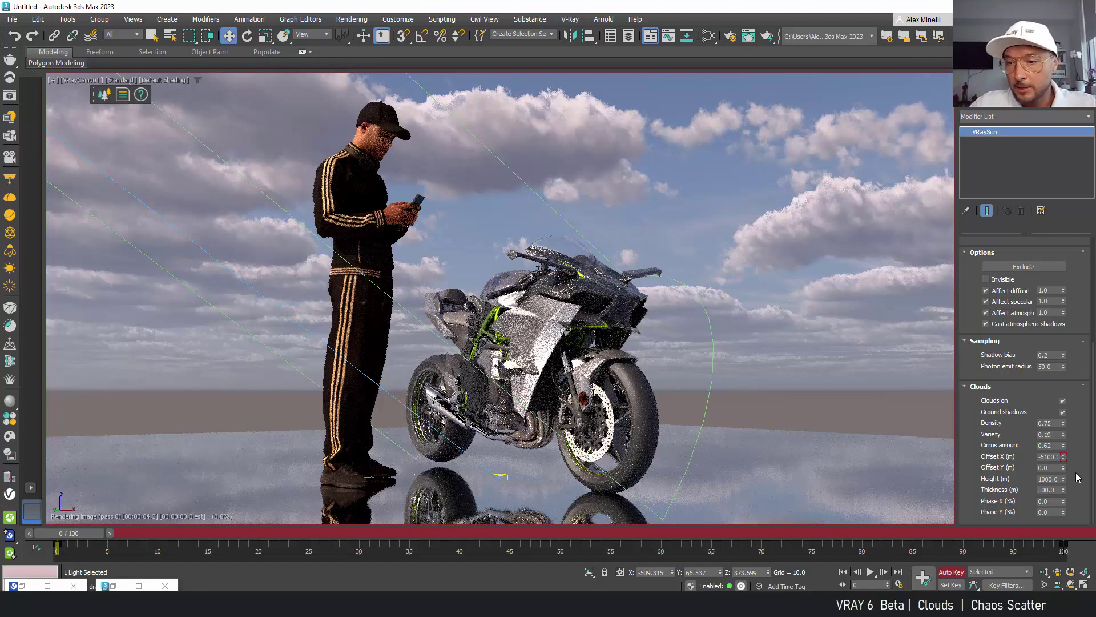
Try a cloud height of 2340 m and set the clouds' Height to 500 m
drag(1063, 480, 1061, 404)
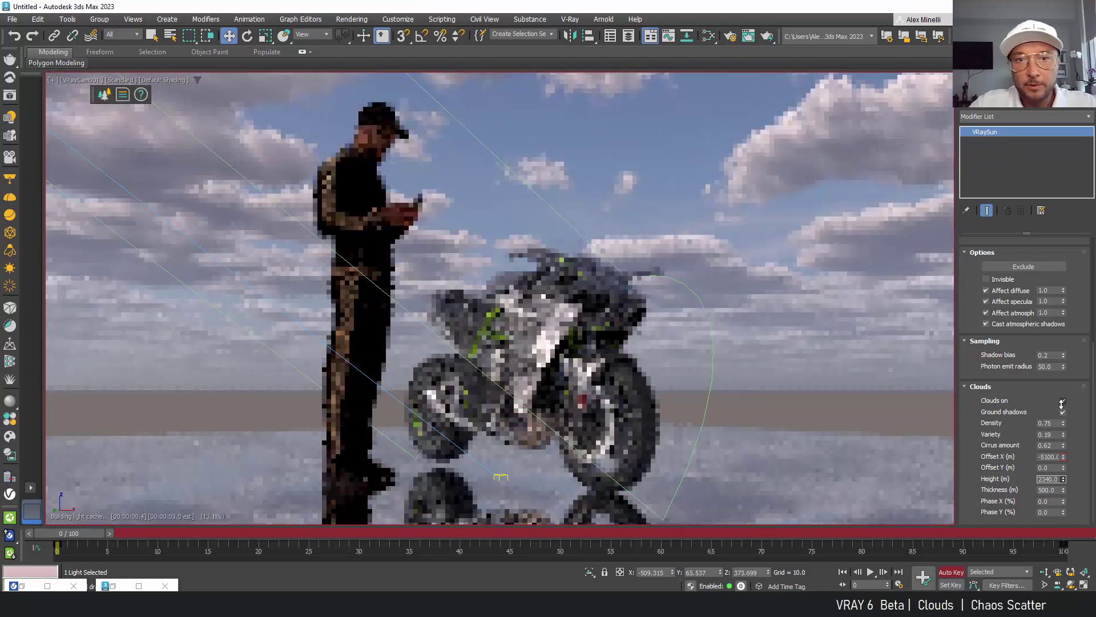
right_click(1063, 479)
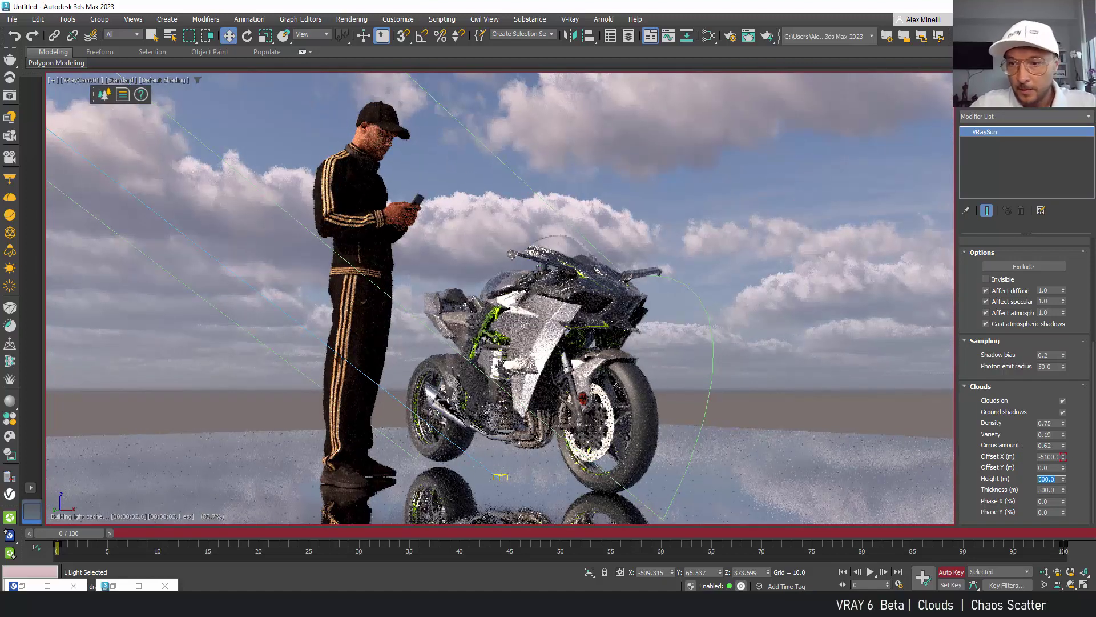
click(1063, 489)
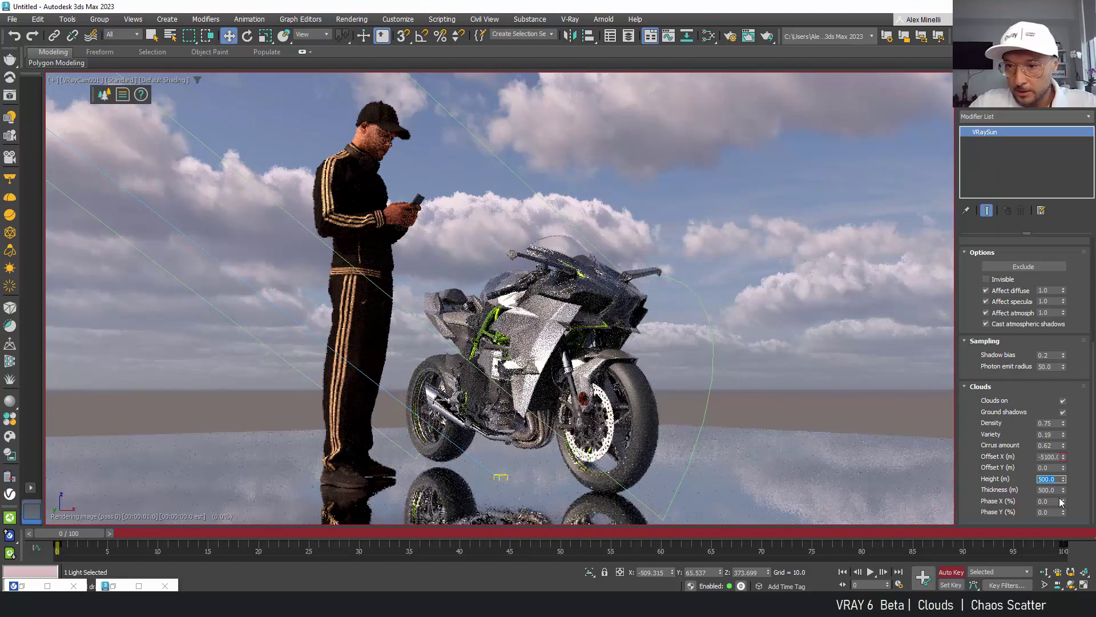
Try a cloud thickness of 10 m, set the clouds' Thickness to 1121.9 m and turn off Auto Key
drag(1063, 492, 1064, 563)
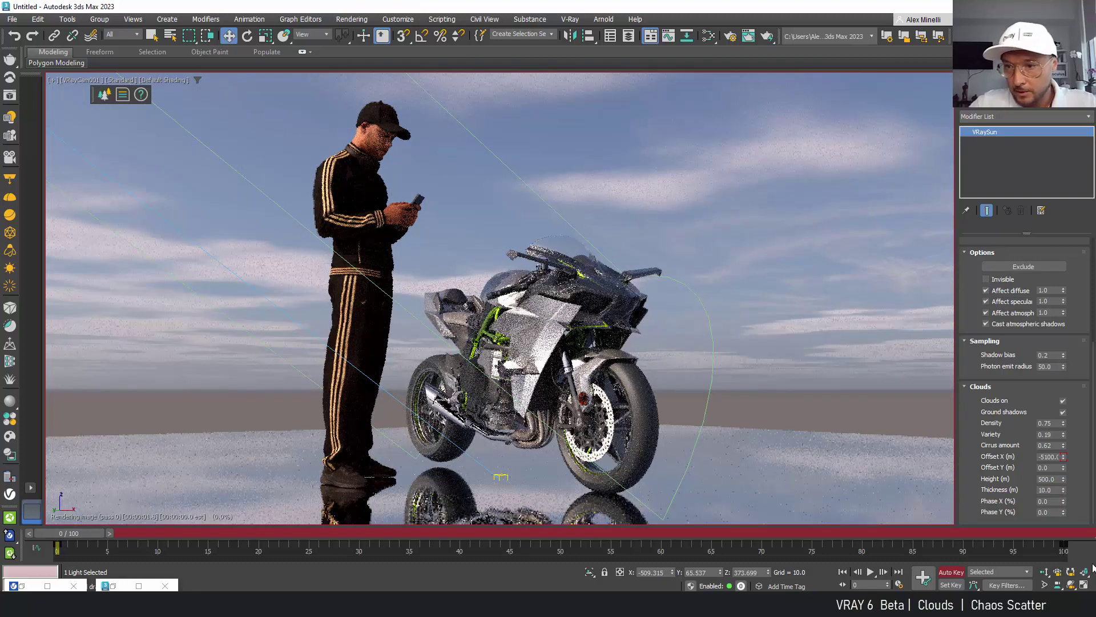
scroll(1064, 497, up, 1)
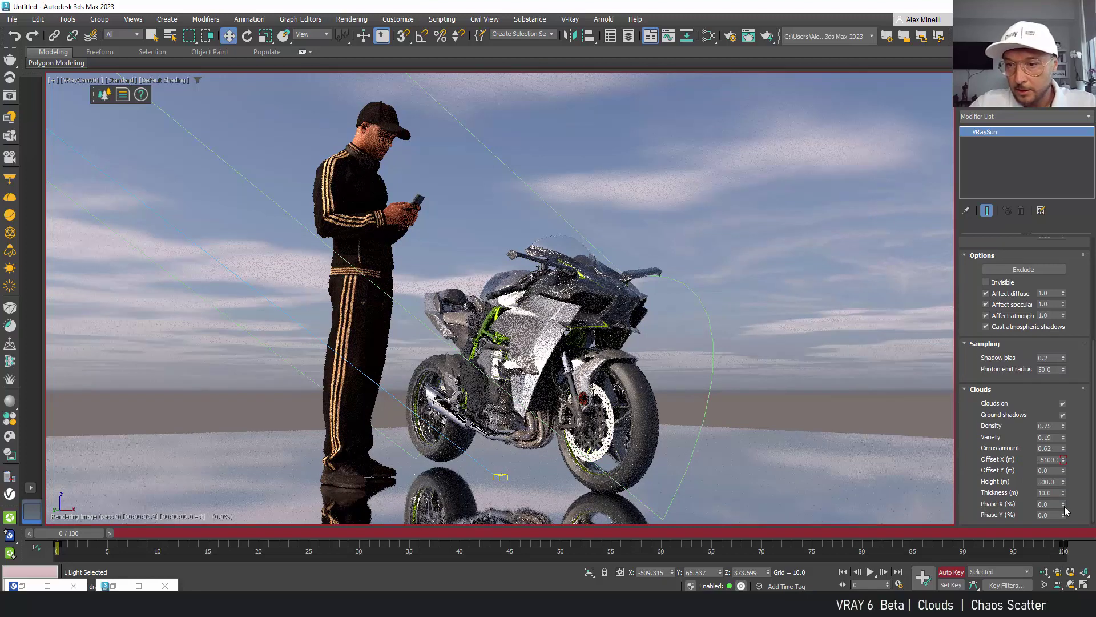
drag(1063, 494, 1079, 75)
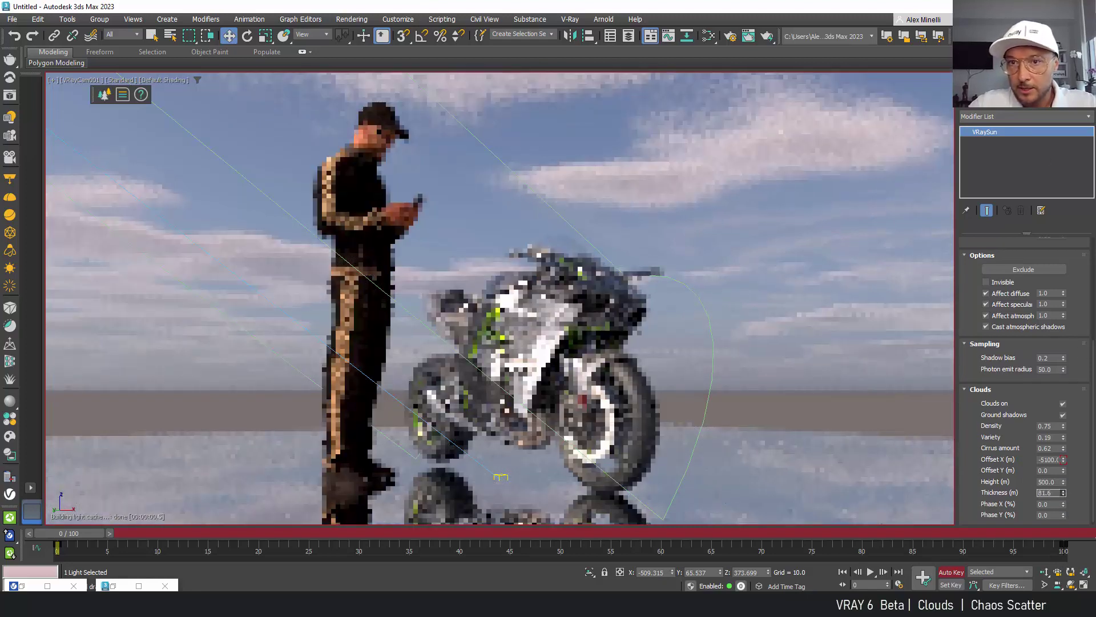
drag(1010, 583, 1001, 439)
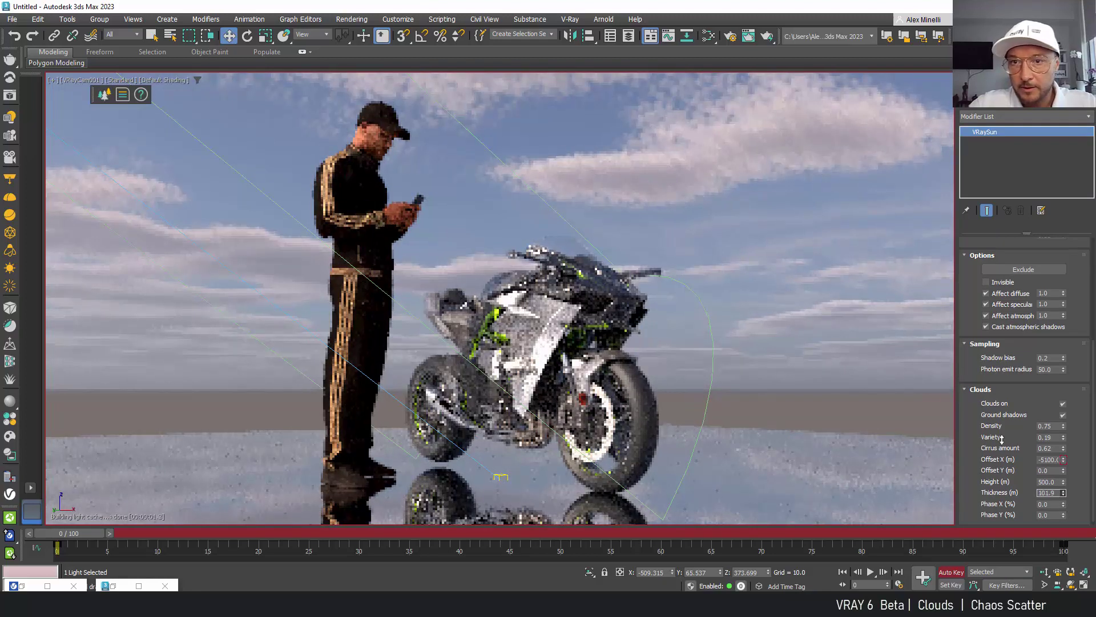
drag(988, 211, 956, 387)
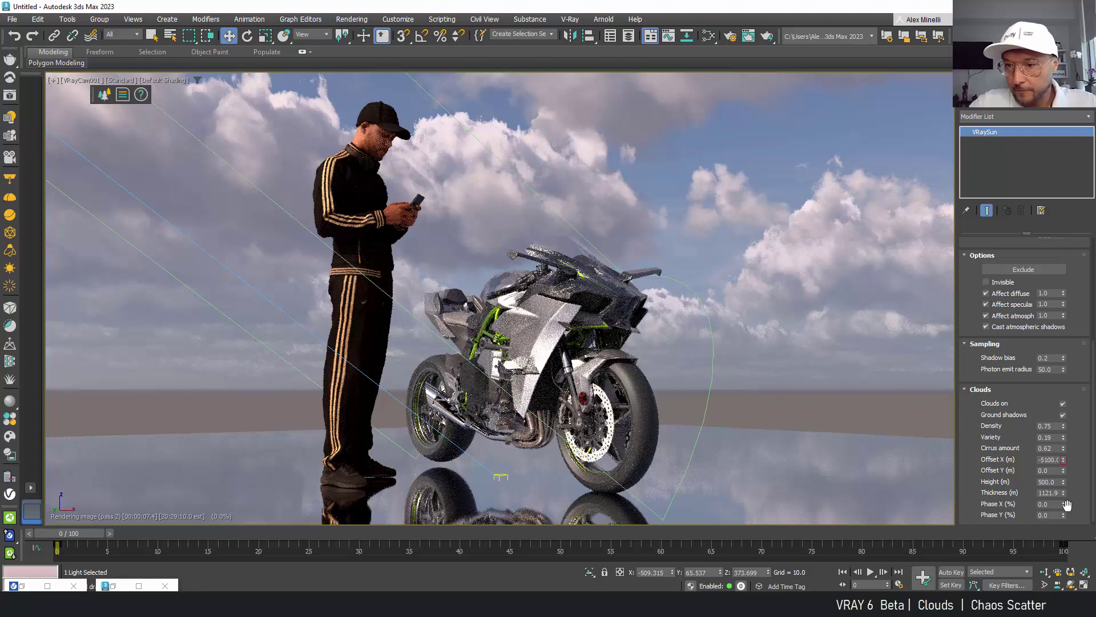
Set the clouds' Phase X to 12.9% and Phase Y to -3.947%, and shift the camera framing slightly
drag(1063, 501, 7, 585)
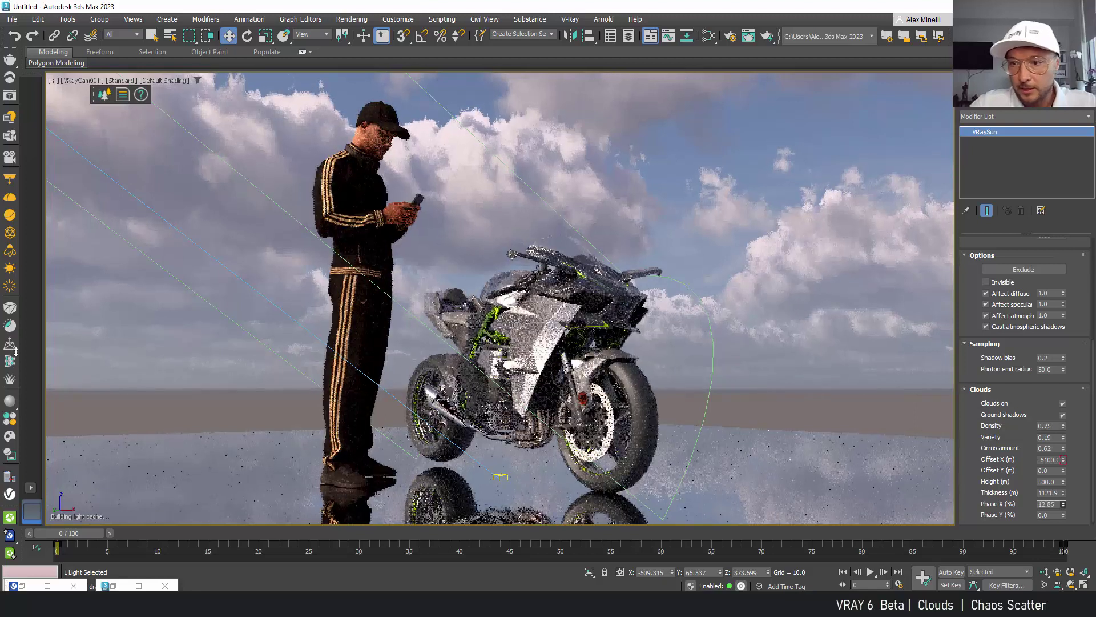
key(Return)
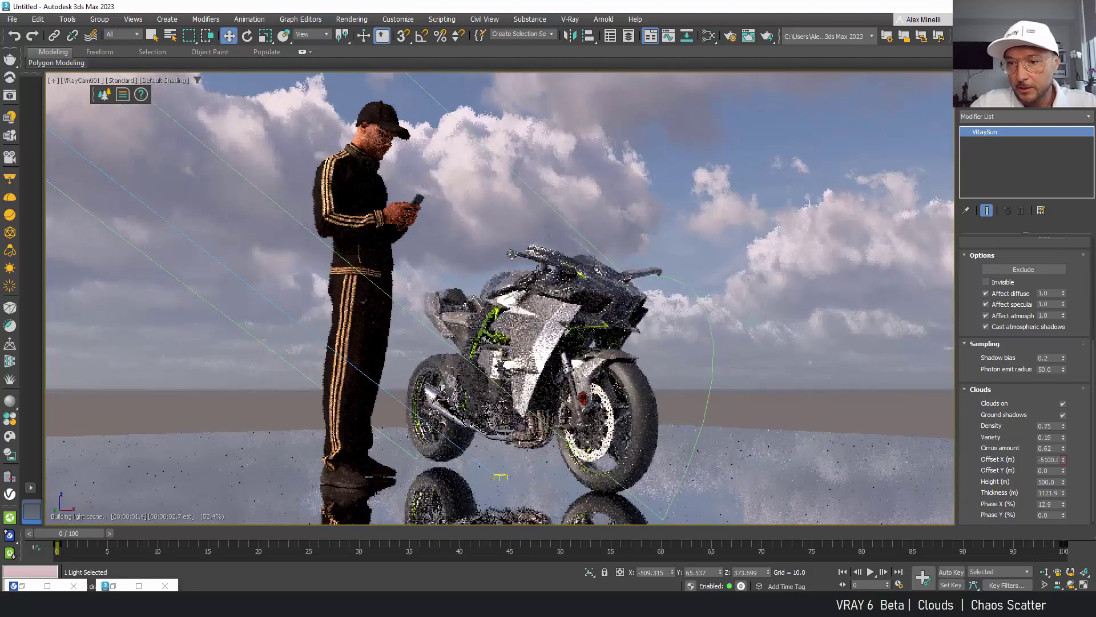
drag(1063, 517, 1056, 240)
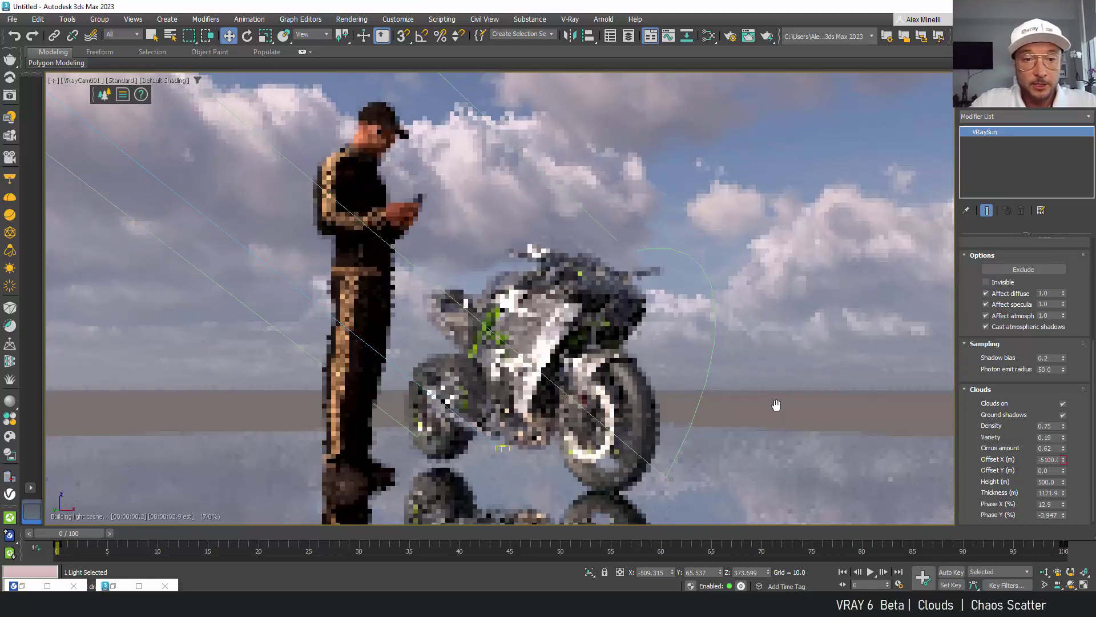
middle_drag(798, 421, 778, 410)
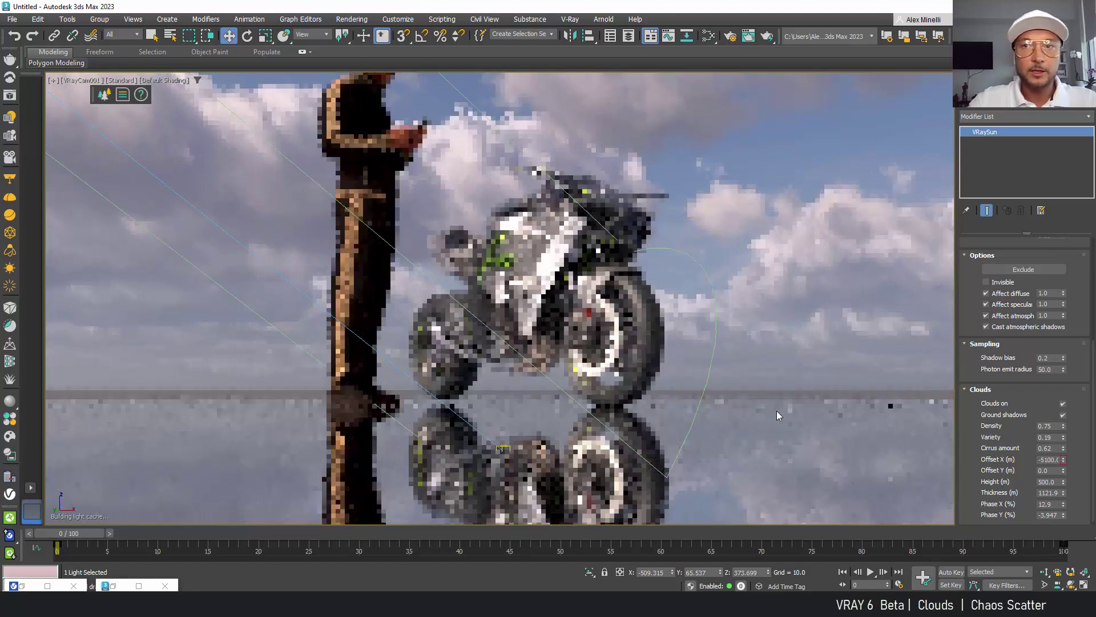
Return to the four-viewport layout and draw an open, curved four-point Line spline behind the motorcycle and person in the Top view
click(102, 96)
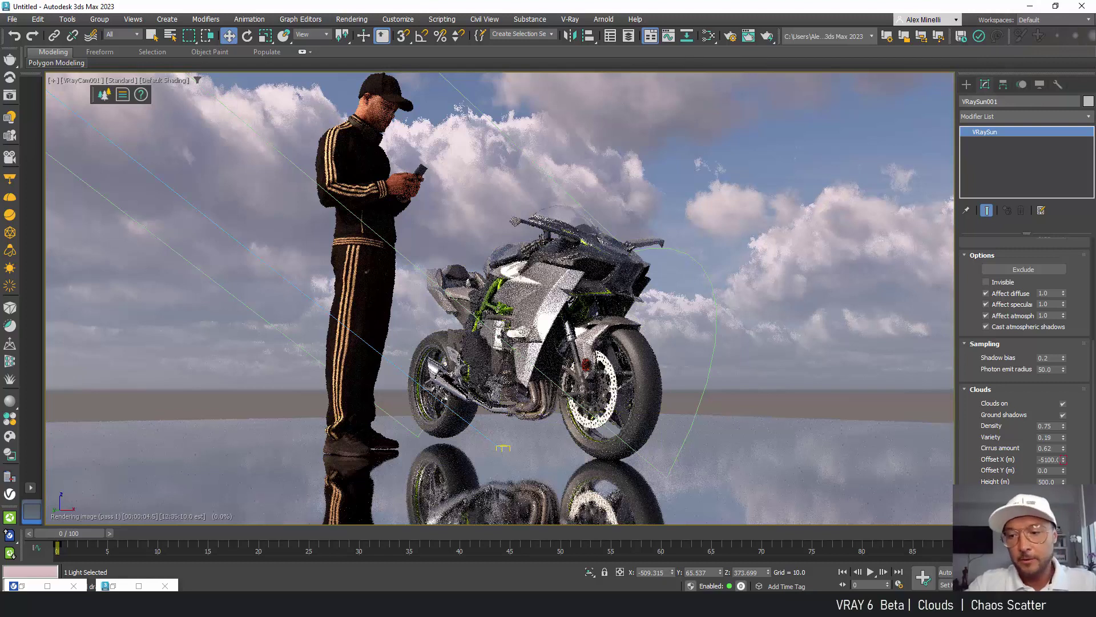
key(alt+w)
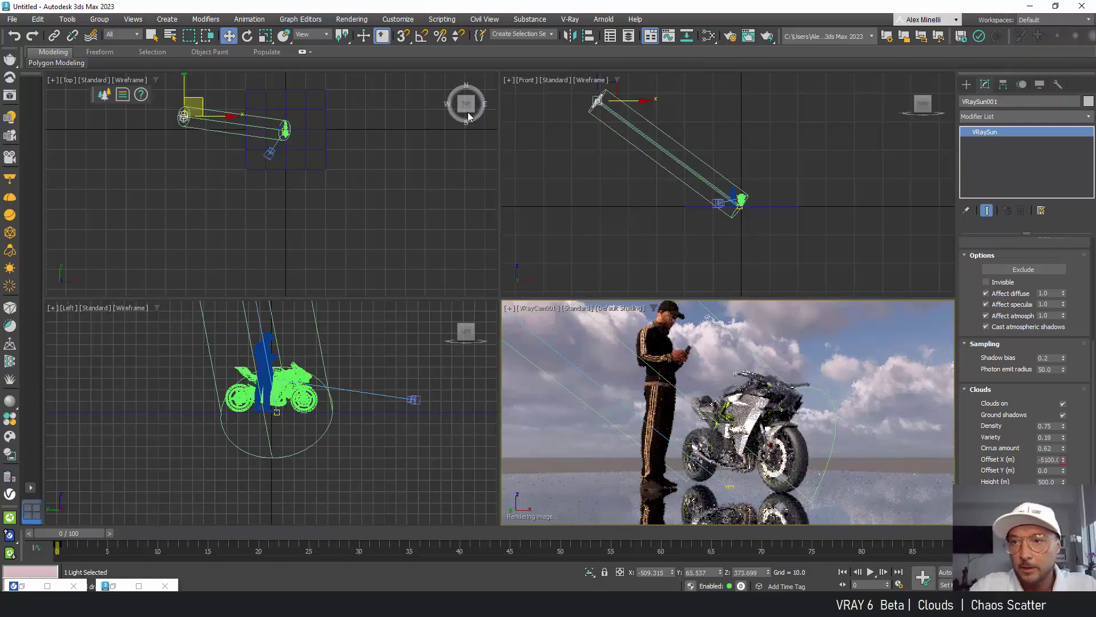
click(966, 85)
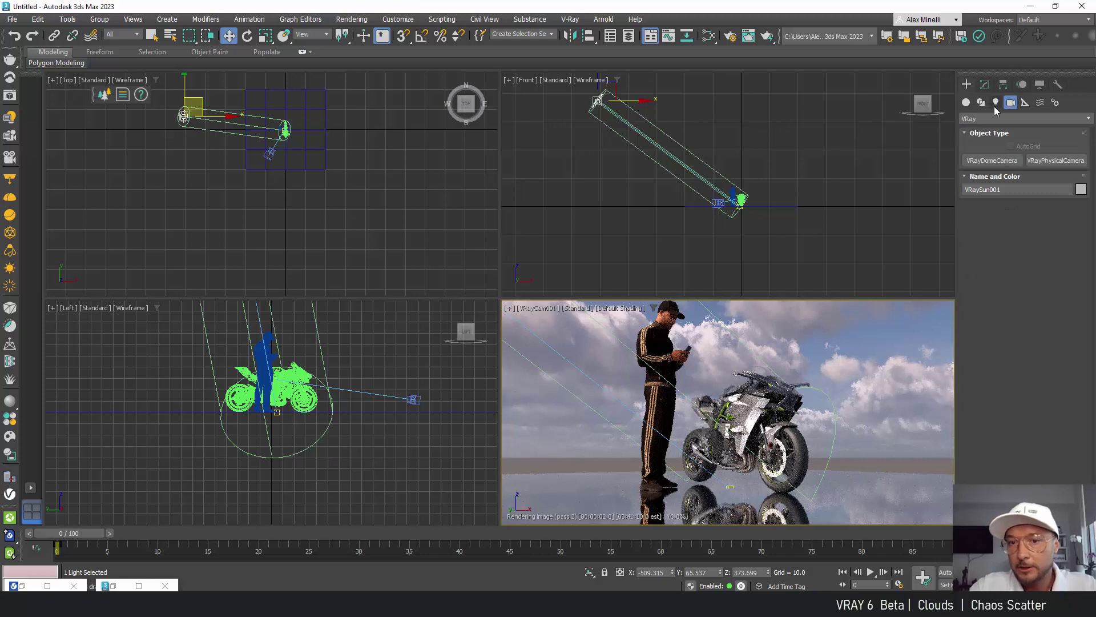
click(981, 103)
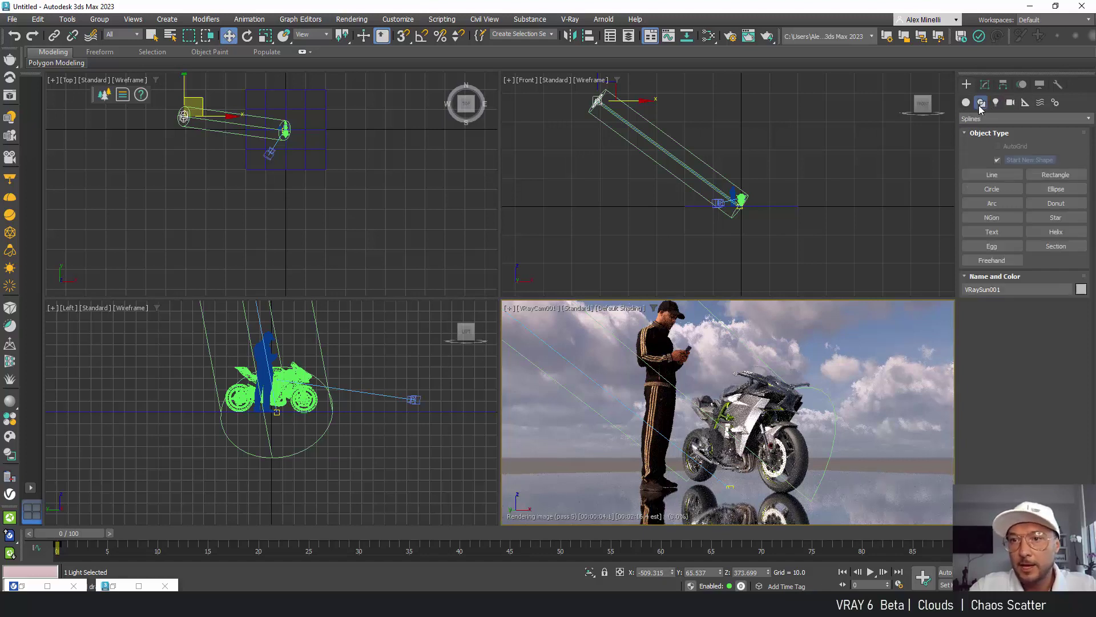
click(996, 172)
middle_drag(358, 133, 392, 248)
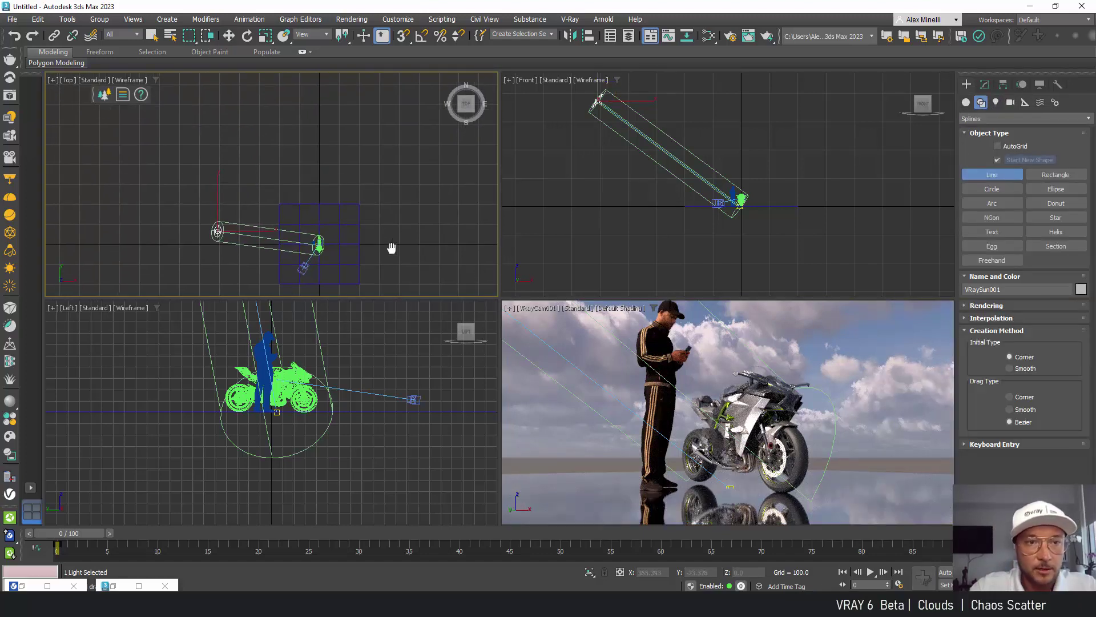
click(271, 198)
drag(316, 182, 340, 177)
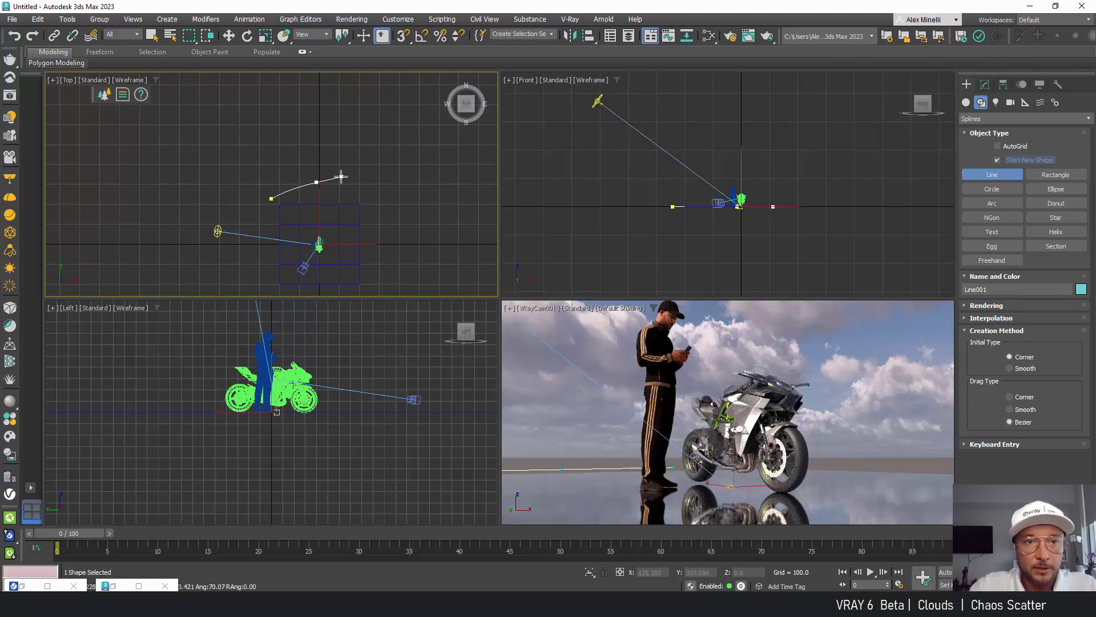
click(372, 194)
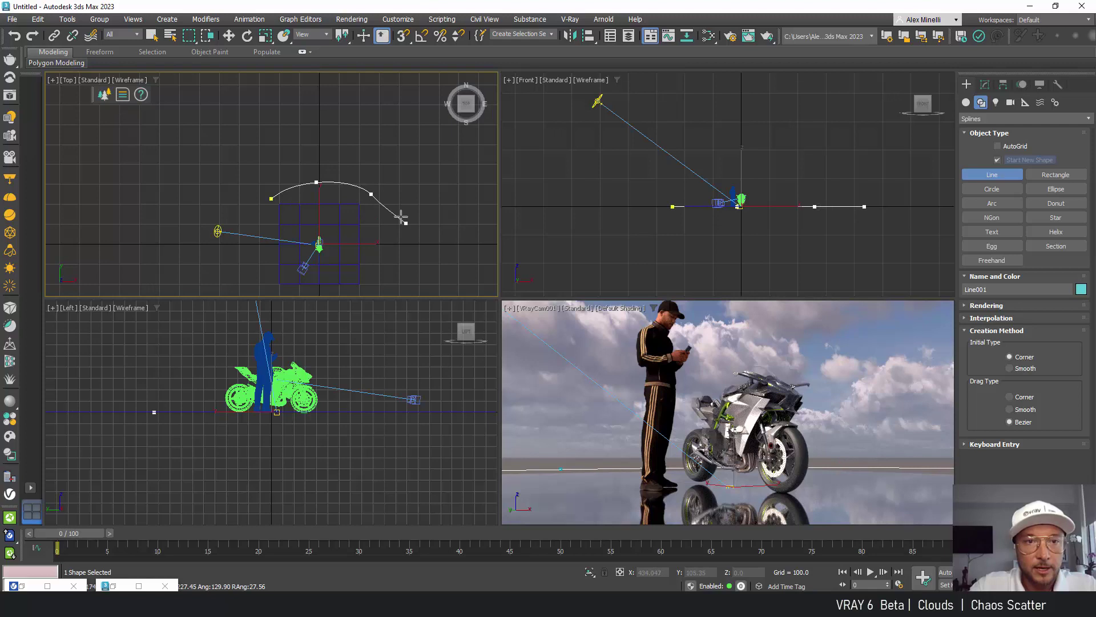
click(378, 224)
right_click(378, 224)
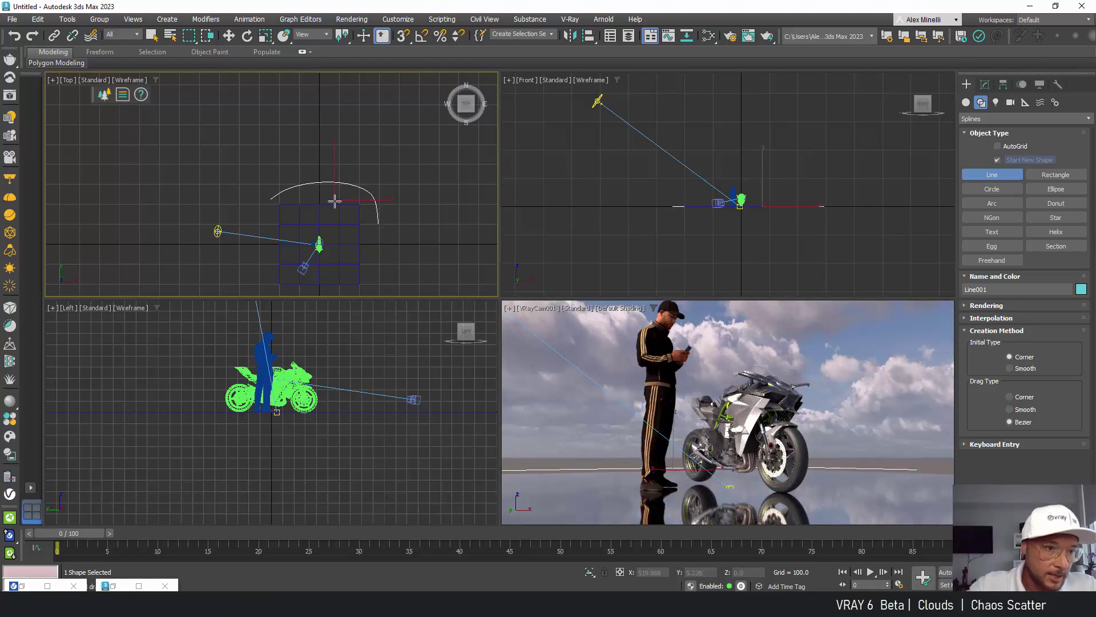
Import the Tree Avenue Norway Maple 001 preset from the Chaos Cosmos 3D model presets onto the curved spline
click(11, 436)
drag(130, 94, 273, 20)
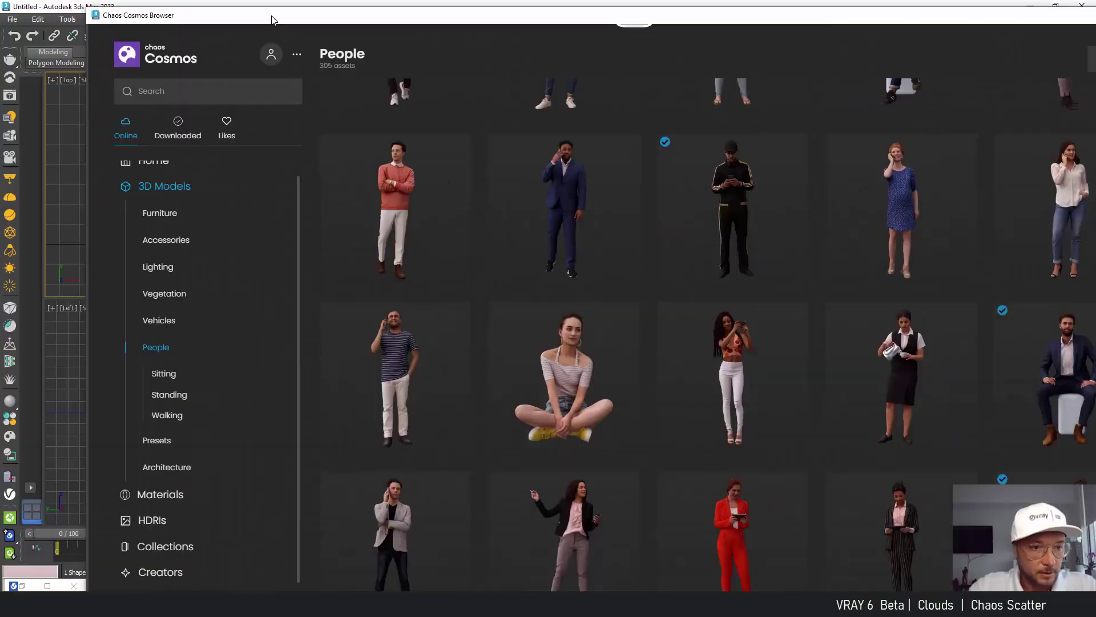
click(159, 441)
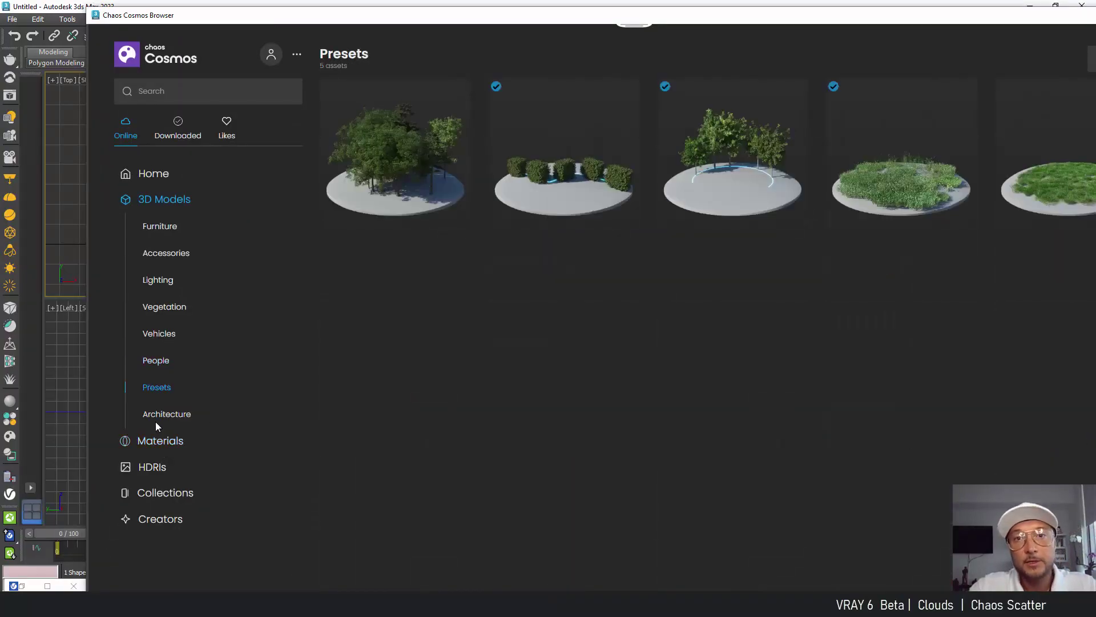
drag(710, 19, 551, 31)
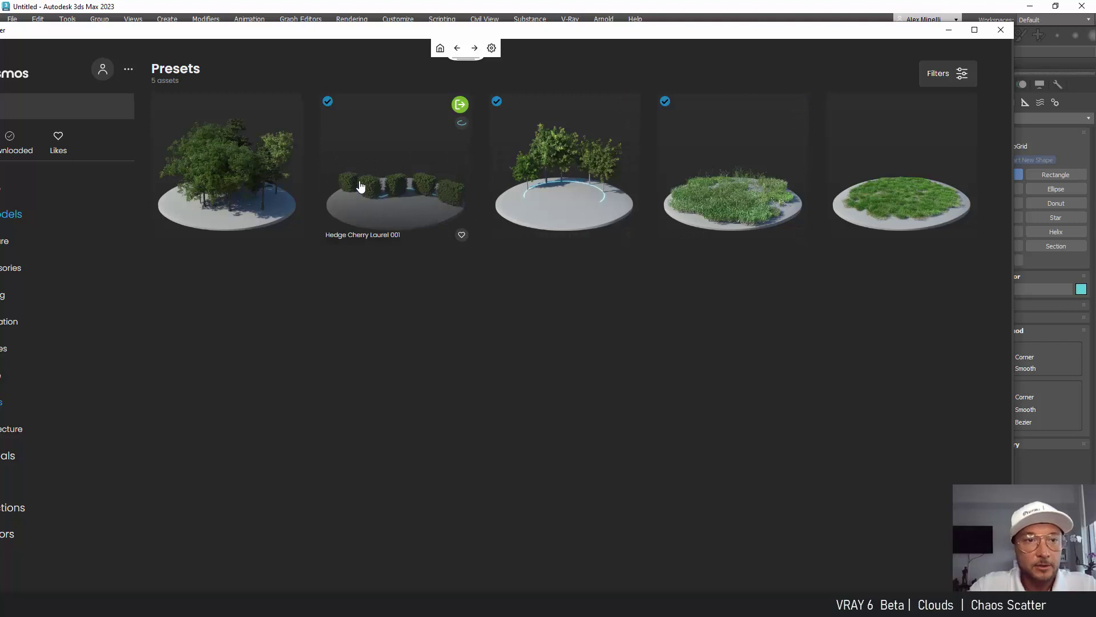
mouse_move(627, 114)
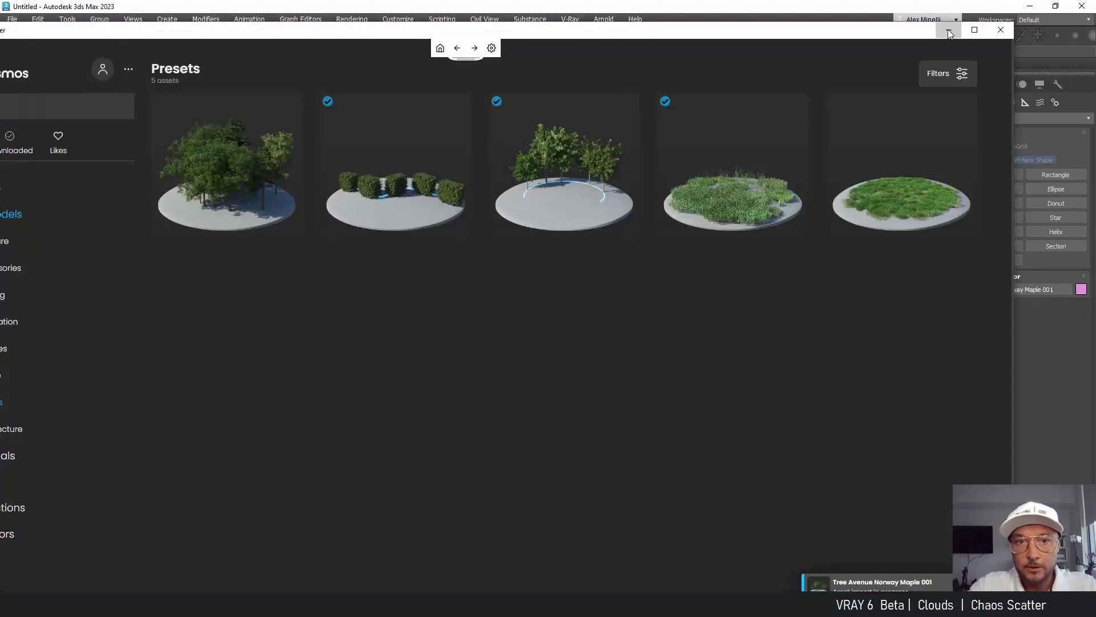
click(949, 29)
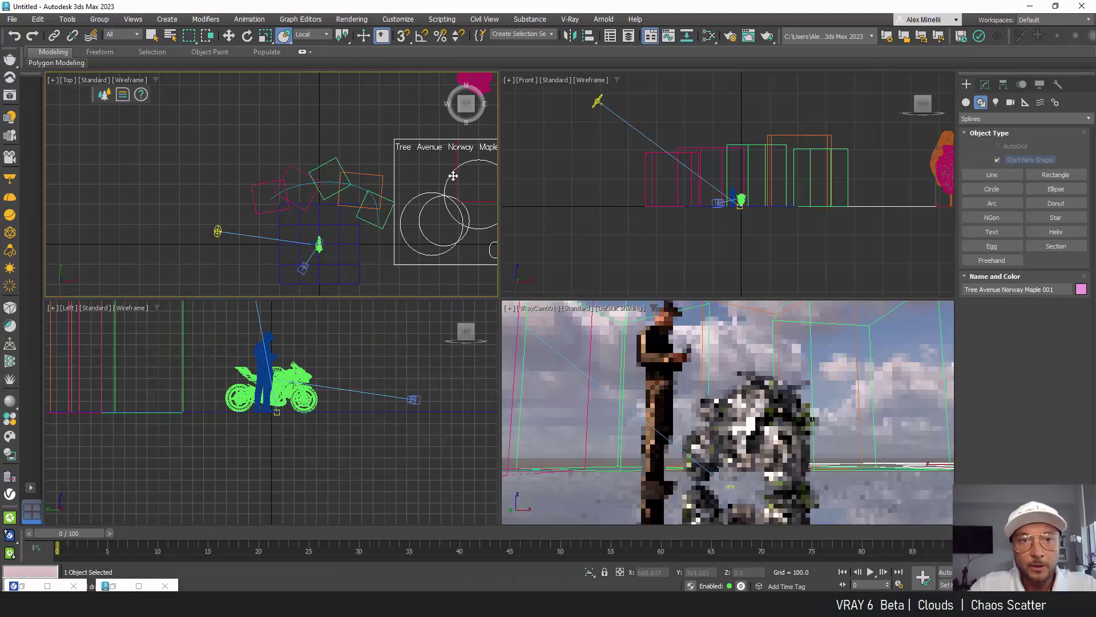
Move the Tree Avenue Norway Maple 001 scatter icon farther away from the row of trees in the Top view
middle_drag(455, 174, 391, 162)
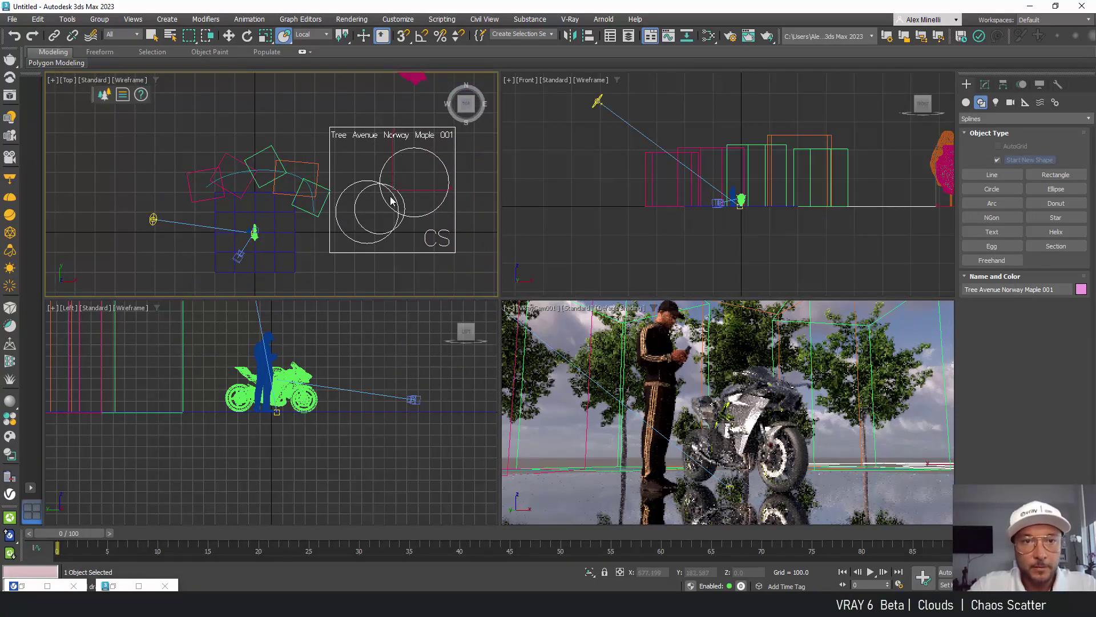
key(w)
drag(395, 174, 471, 180)
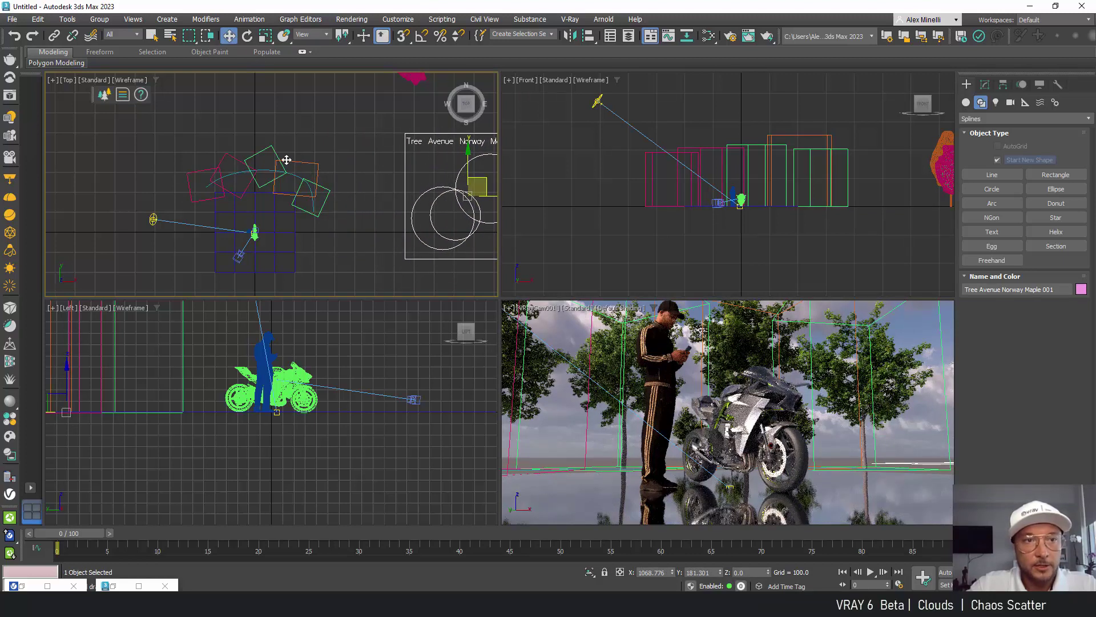
Select the Tree Avenue Norway Maple 001 scatter and increase the spacing between its trees along the spline
click(259, 163)
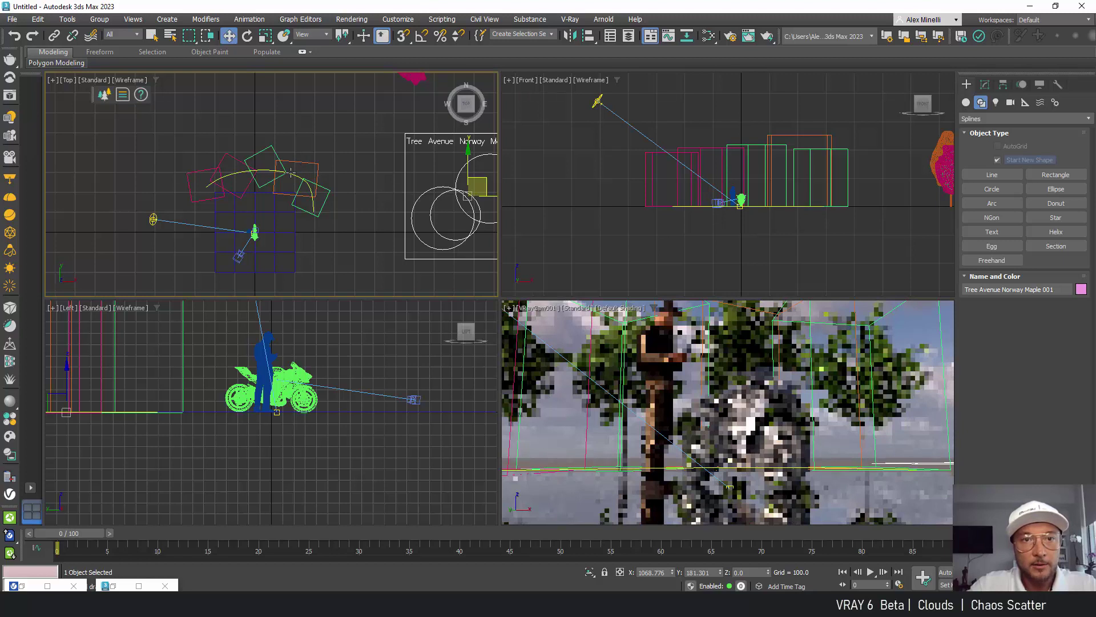
click(462, 165)
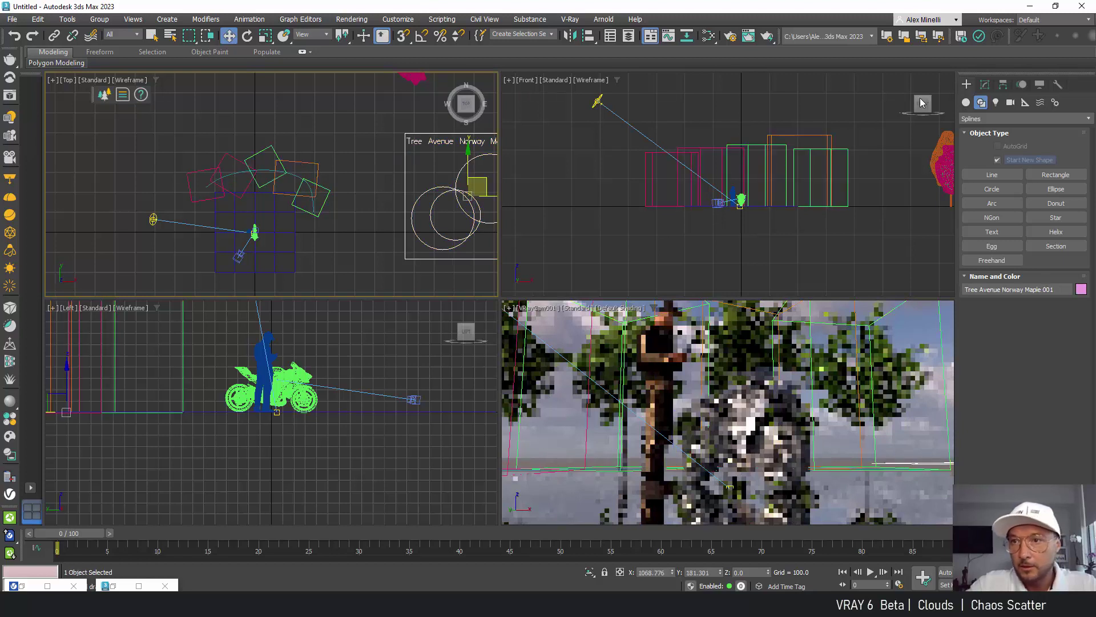
click(985, 85)
mouse_move(1093, 321)
mouse_down()
mouse_move(1094, 480)
mouse_move(1085, 334)
mouse_up()
scroll(1082, 336, up, 3)
drag(1066, 398, 1089, 265)
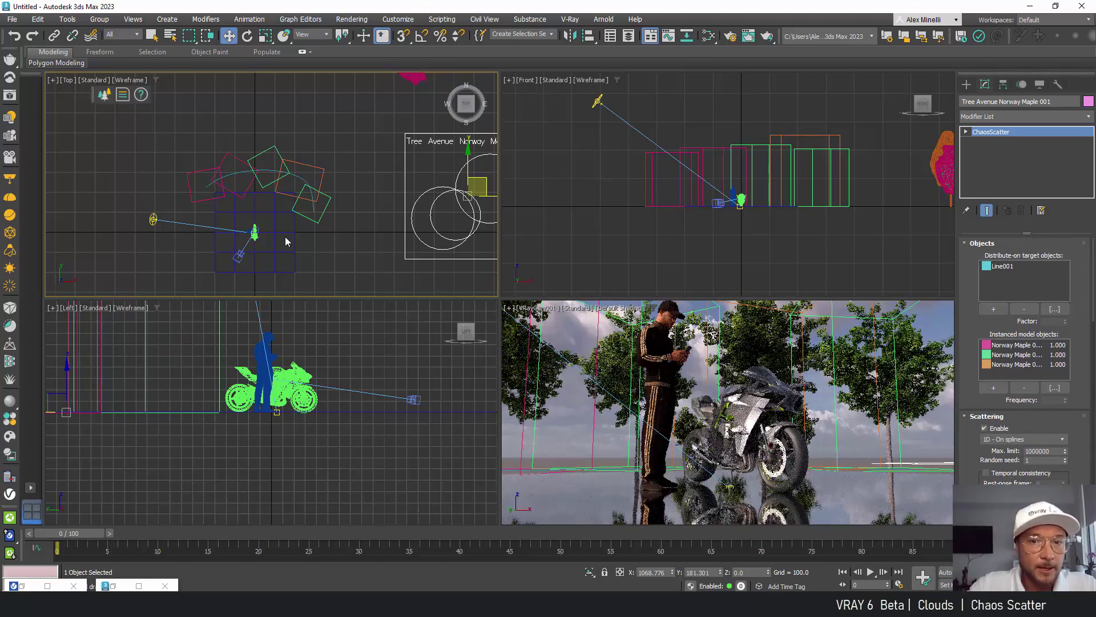
Create a new Chaos Scatter object in the Top view behind the row of trees and open its settings
click(769, 410)
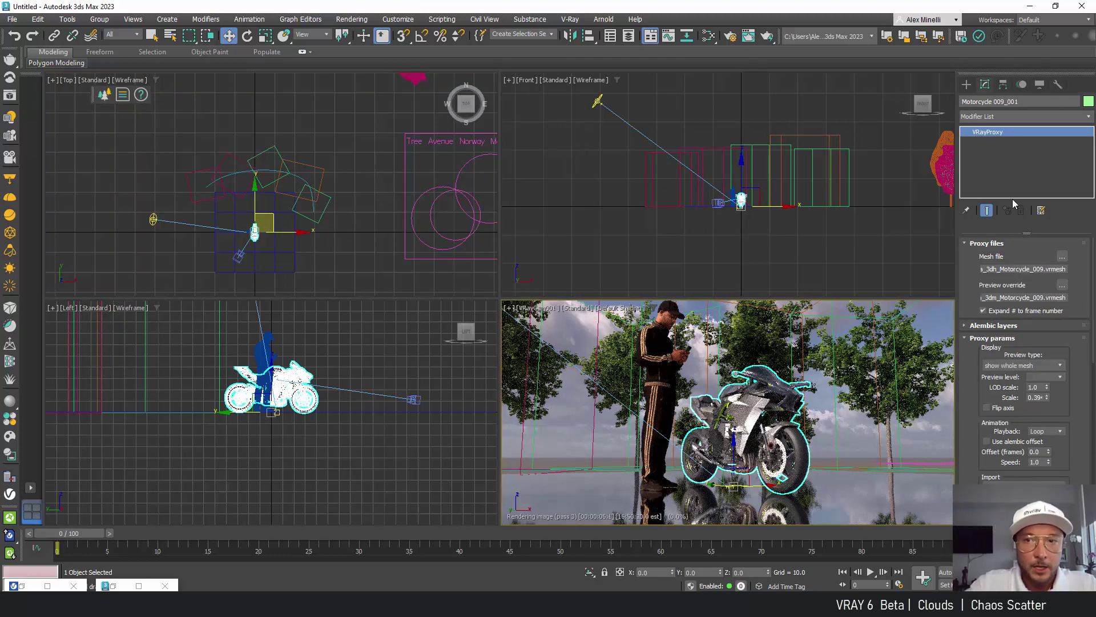
click(103, 95)
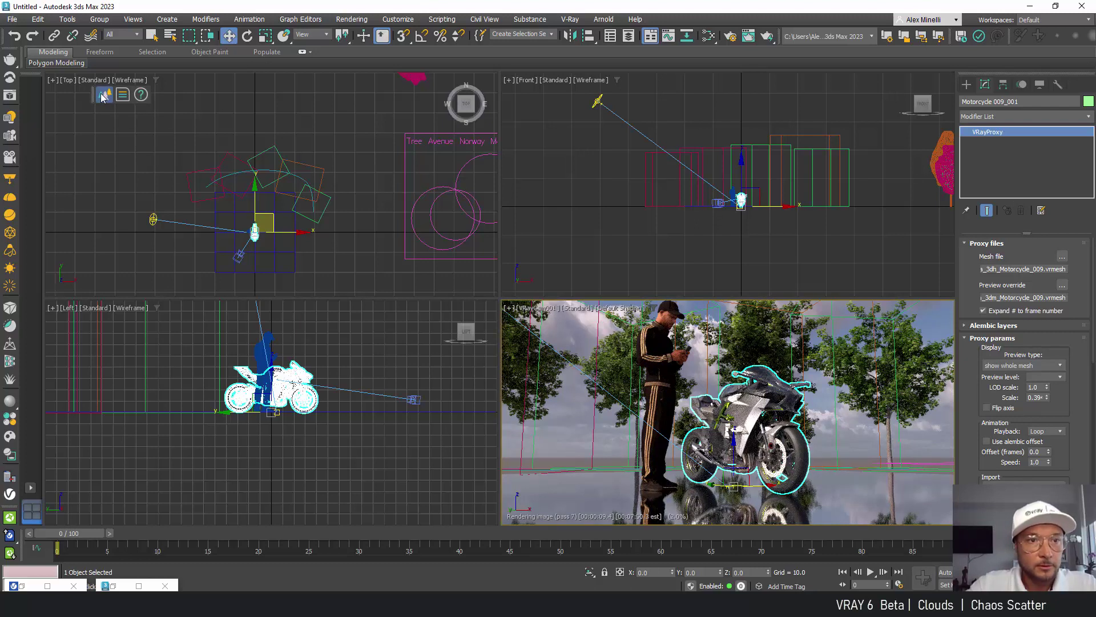
click(251, 99)
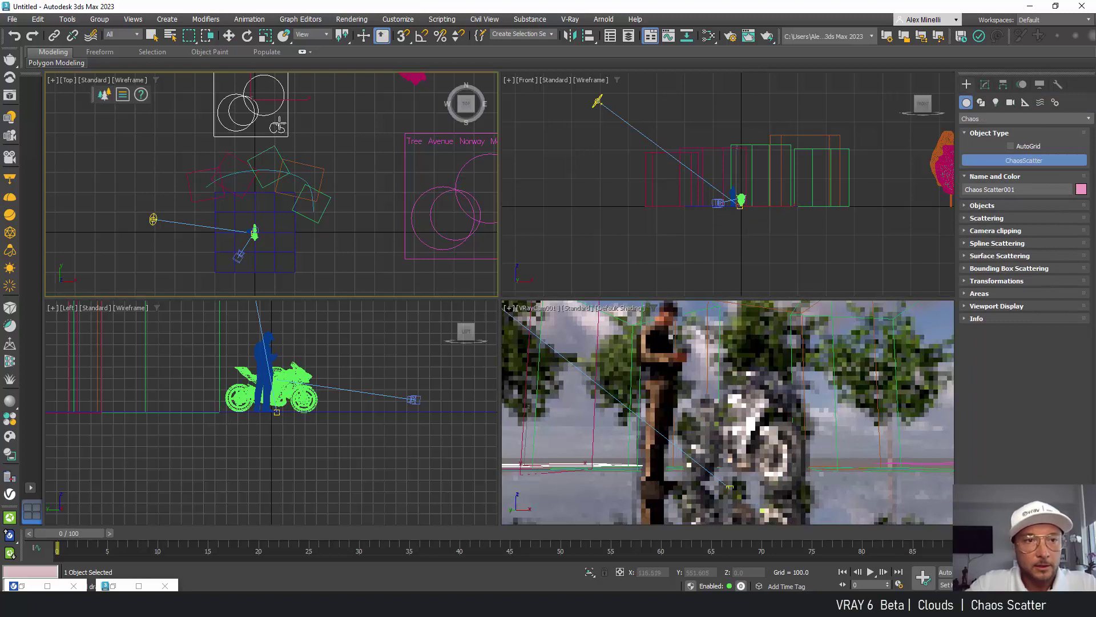
click(991, 86)
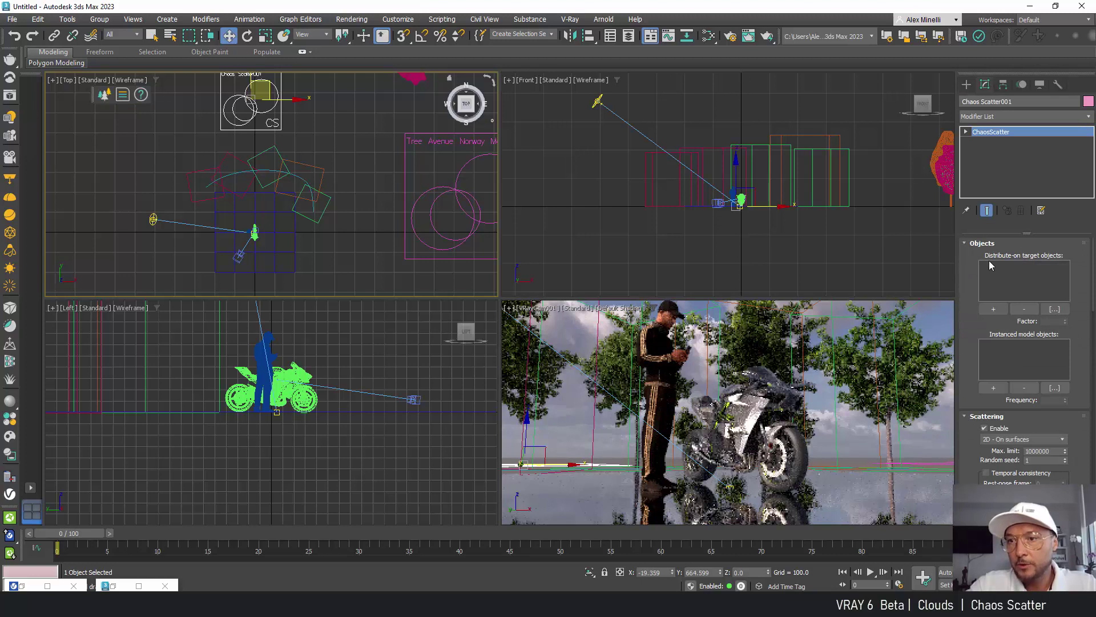
Assign Plane001 as the new scatter's target surface and the motorcycle as its instanced model
click(994, 309)
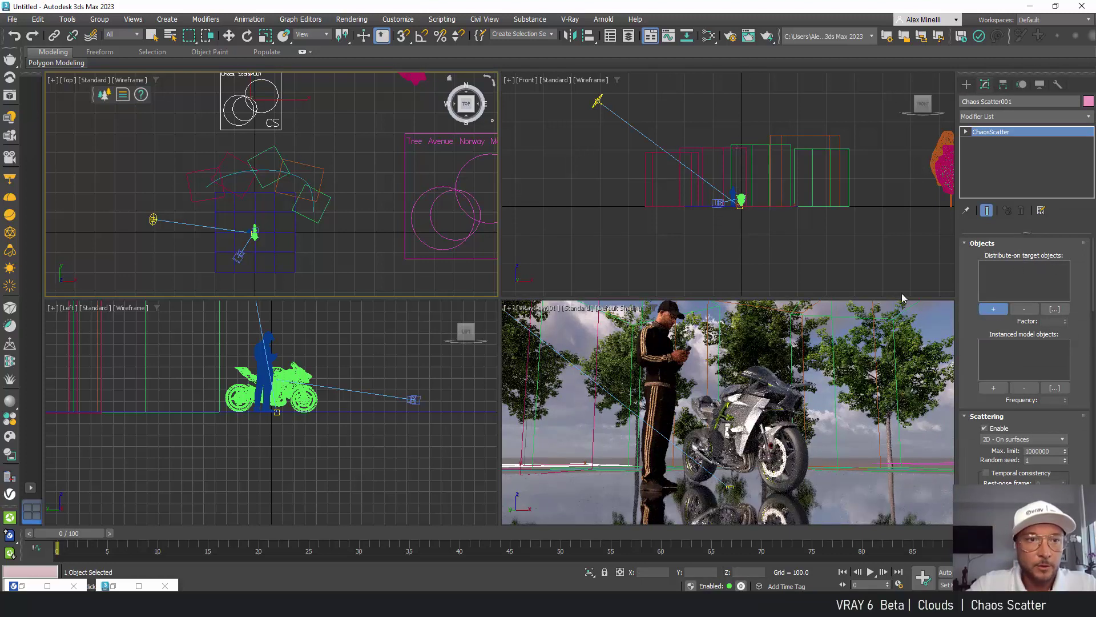
click(273, 215)
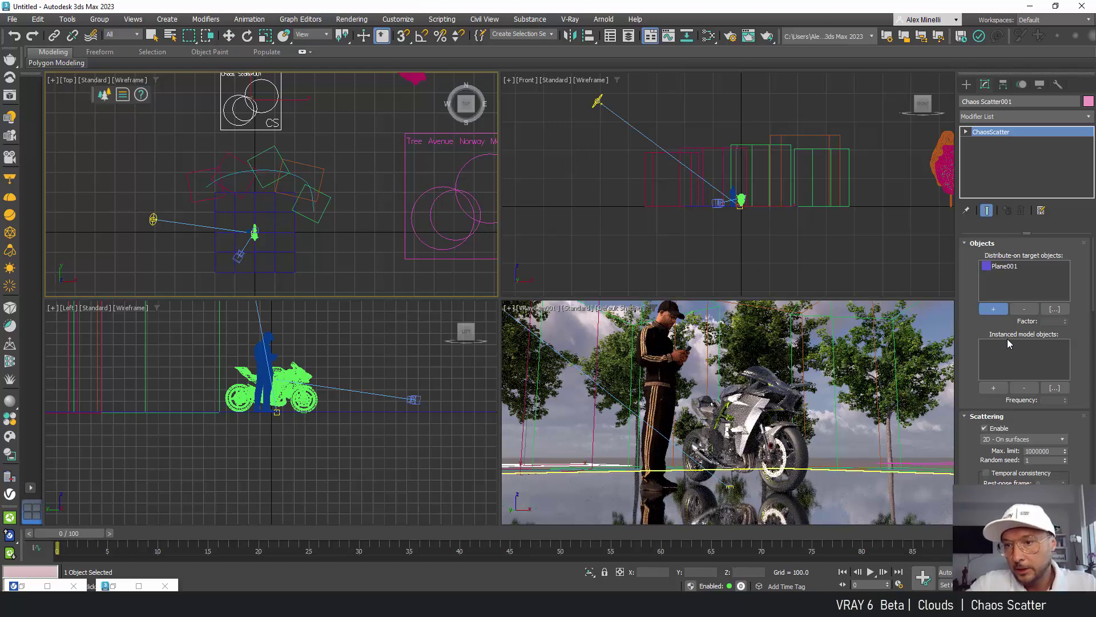
click(994, 388)
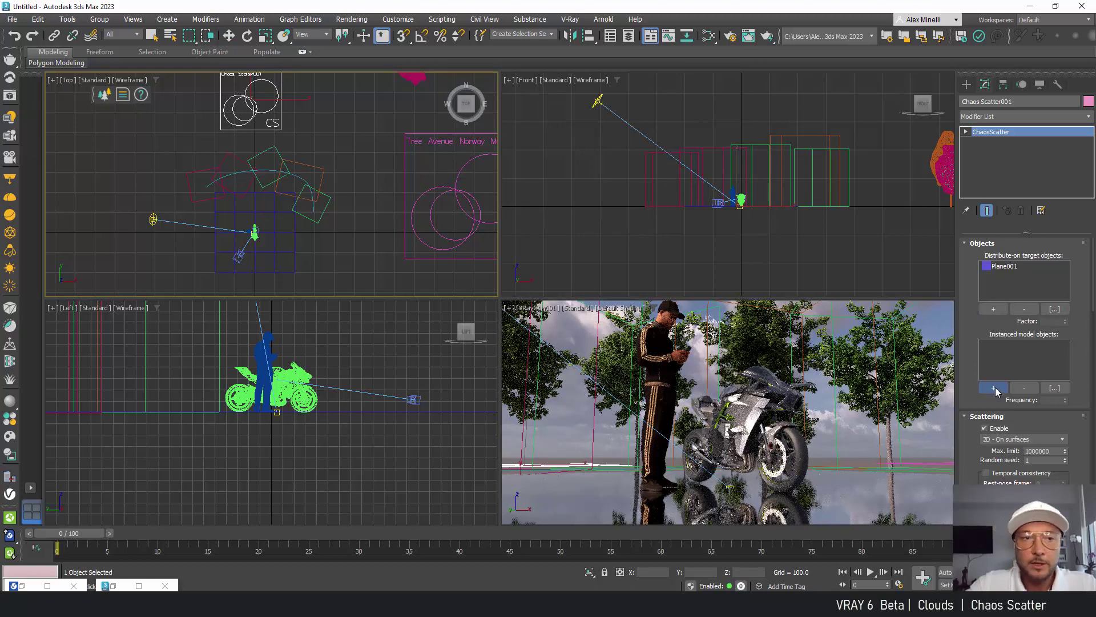
click(255, 234)
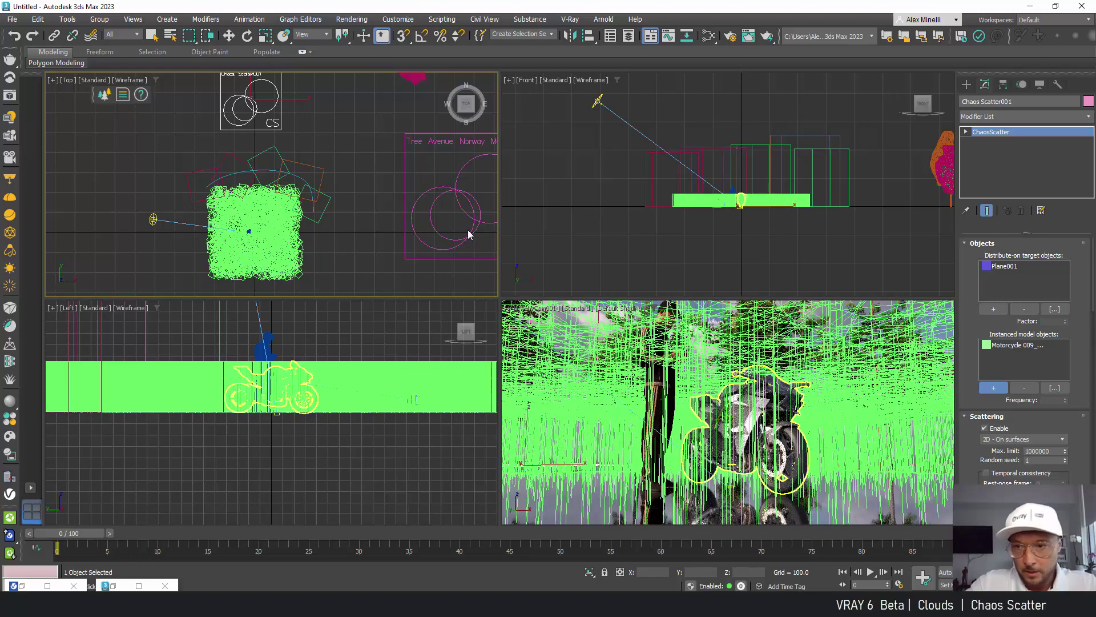
Set the motorcycle scatter's random surface distribution count to 20
drag(1093, 328, 1093, 360)
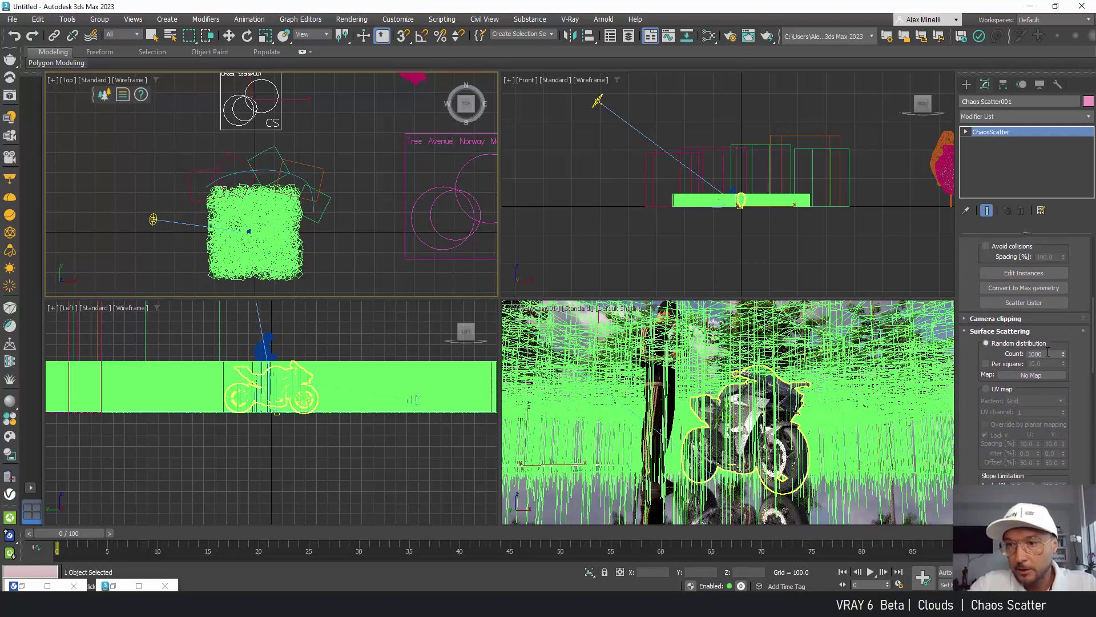
double_click(1049, 353)
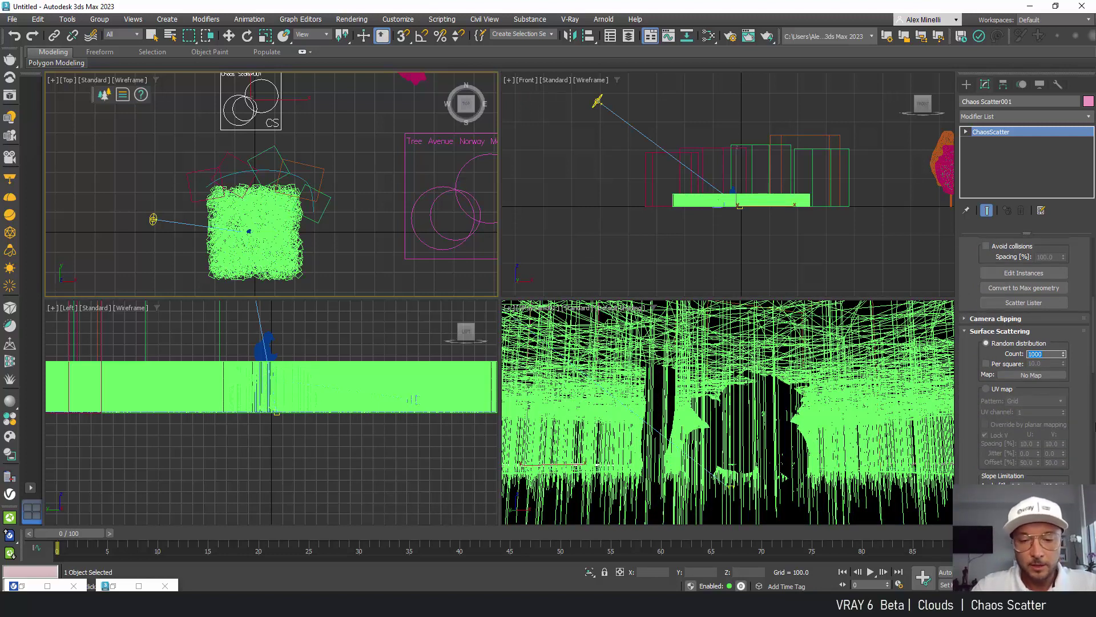
key(Return)
key(w)
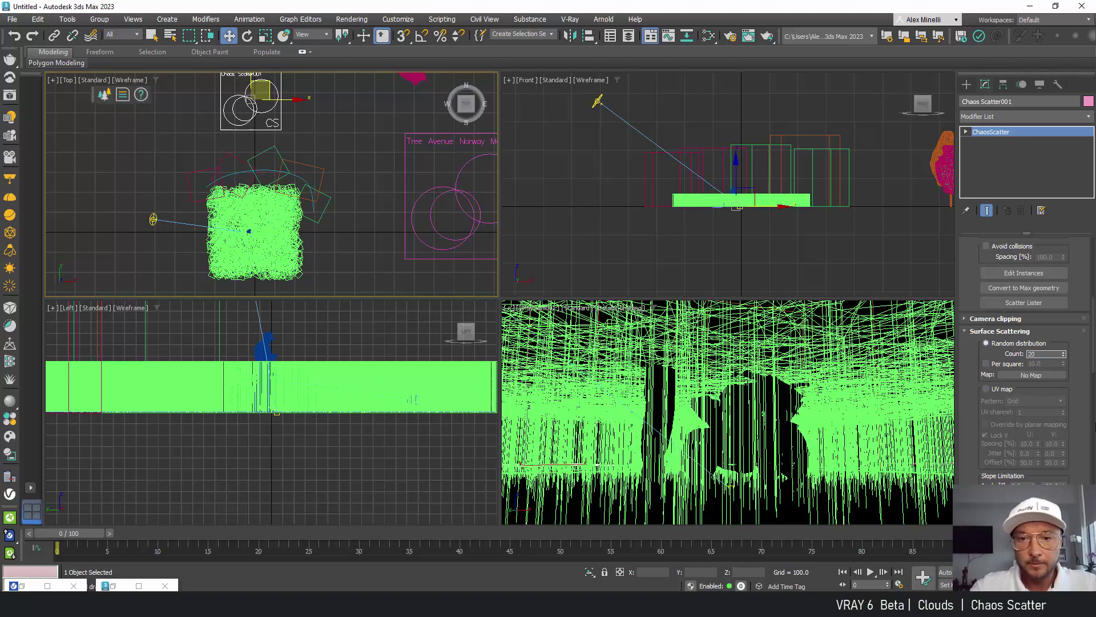
Reframe the VRayCam001 camera on the scattered motorcycles and render its maximized view
click(731, 317)
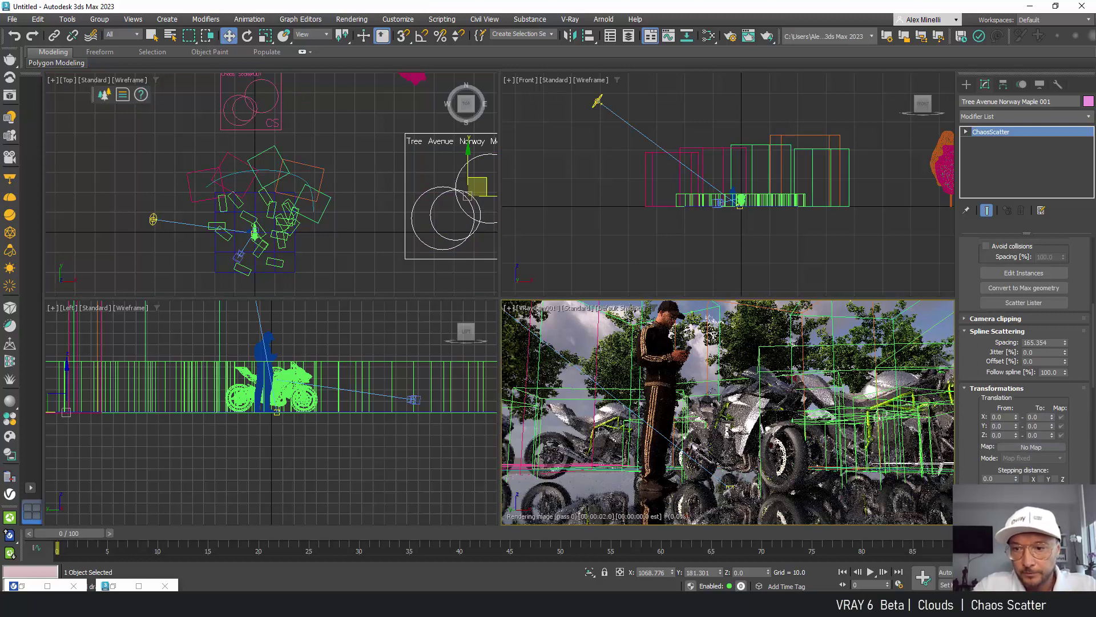
key(alt+z)
drag(772, 404, 772, 414)
middle_drag(772, 415, 770, 427)
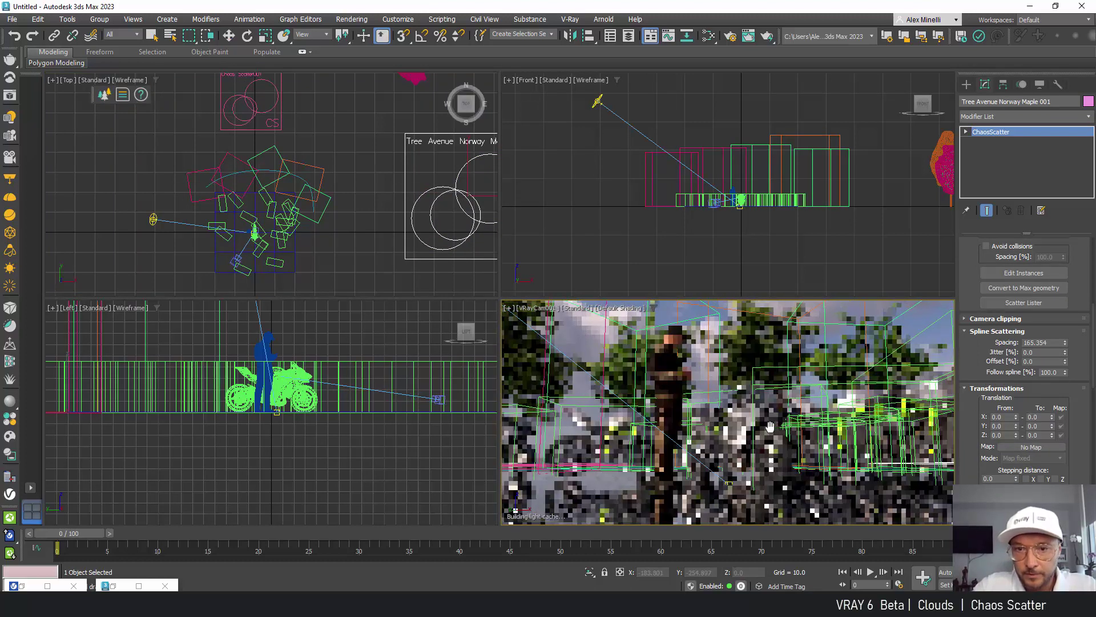
key(alt+w)
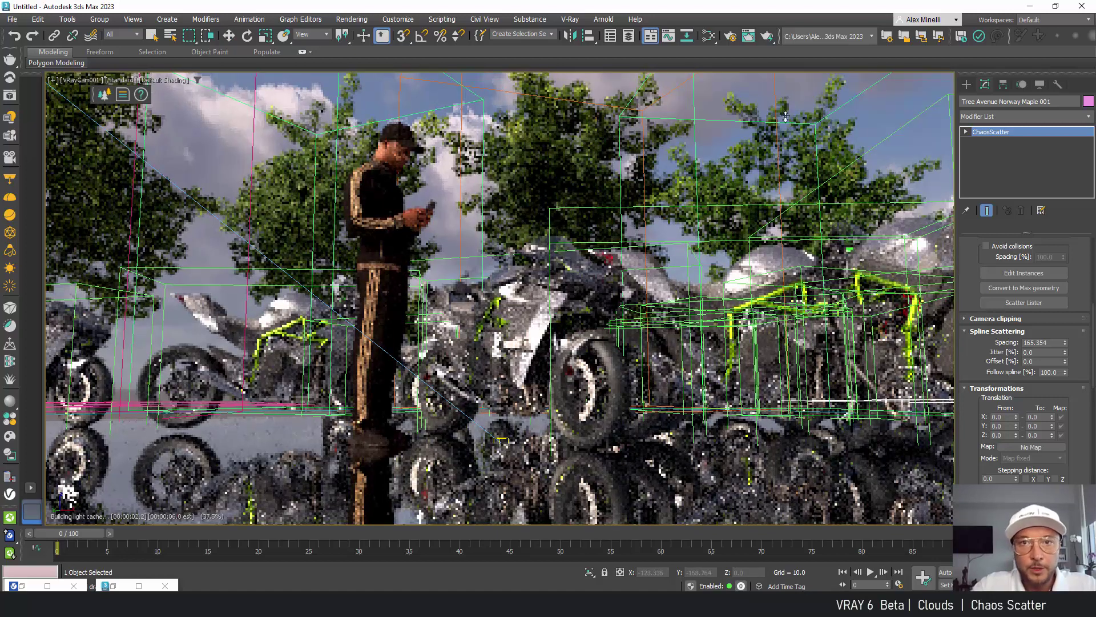
click(767, 36)
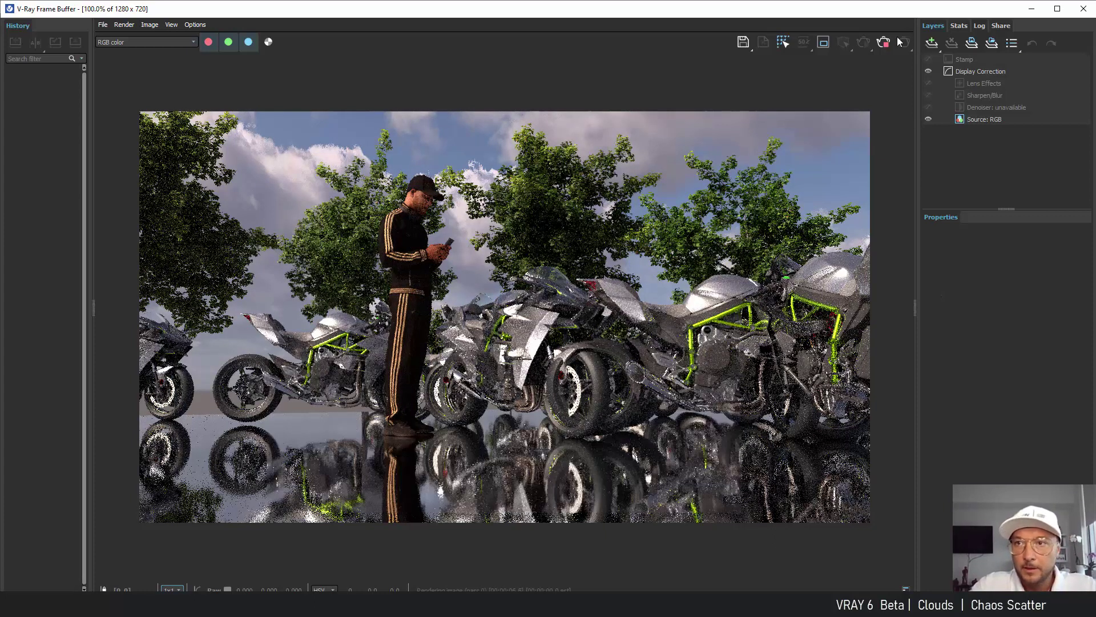
click(1056, 9)
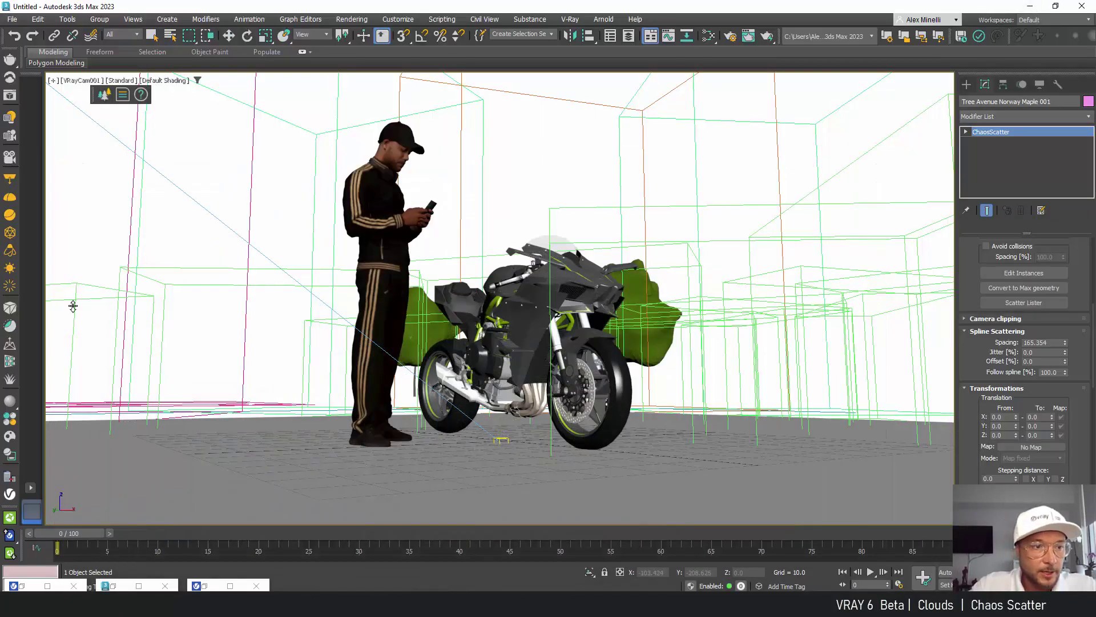
Download the Grass Lawn 001 preset from the Chaos Cosmos presets and try to import it into the scene
click(9, 437)
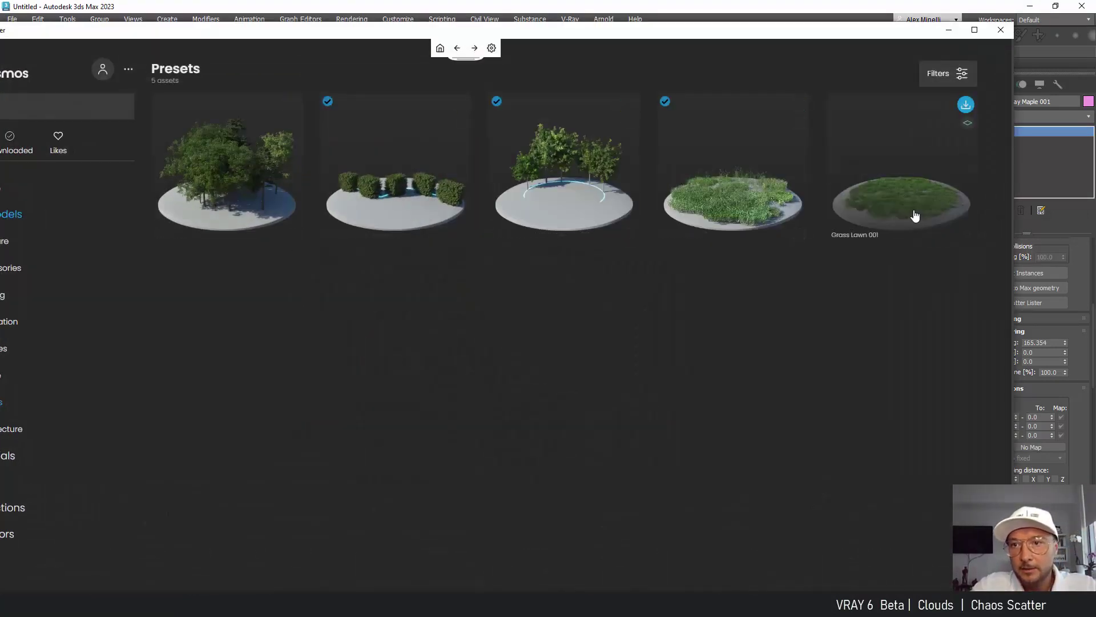
click(966, 104)
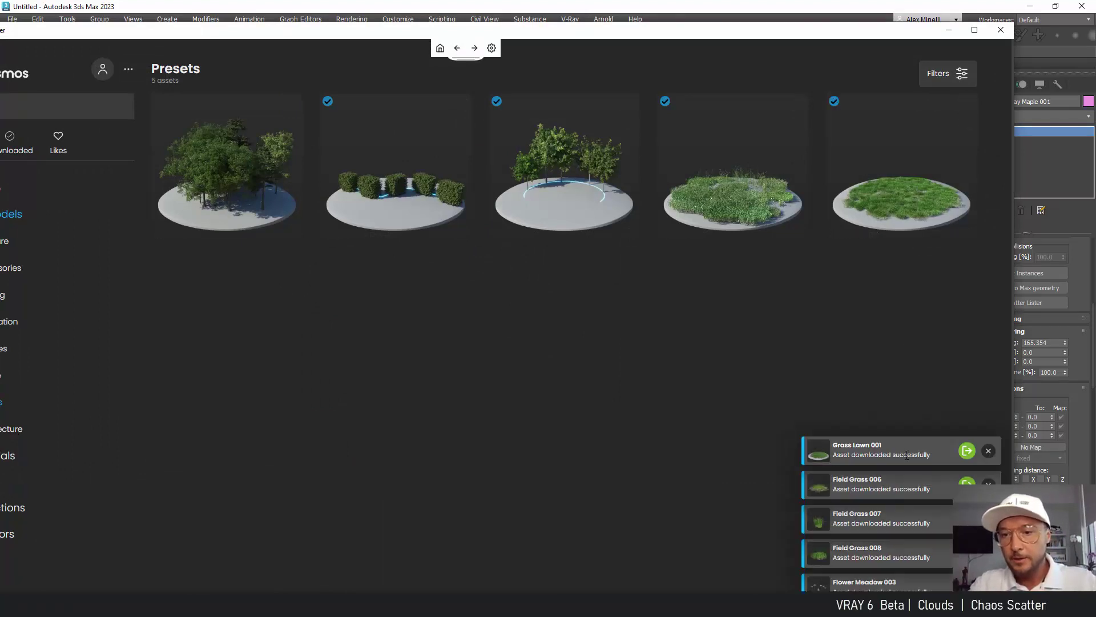
click(966, 451)
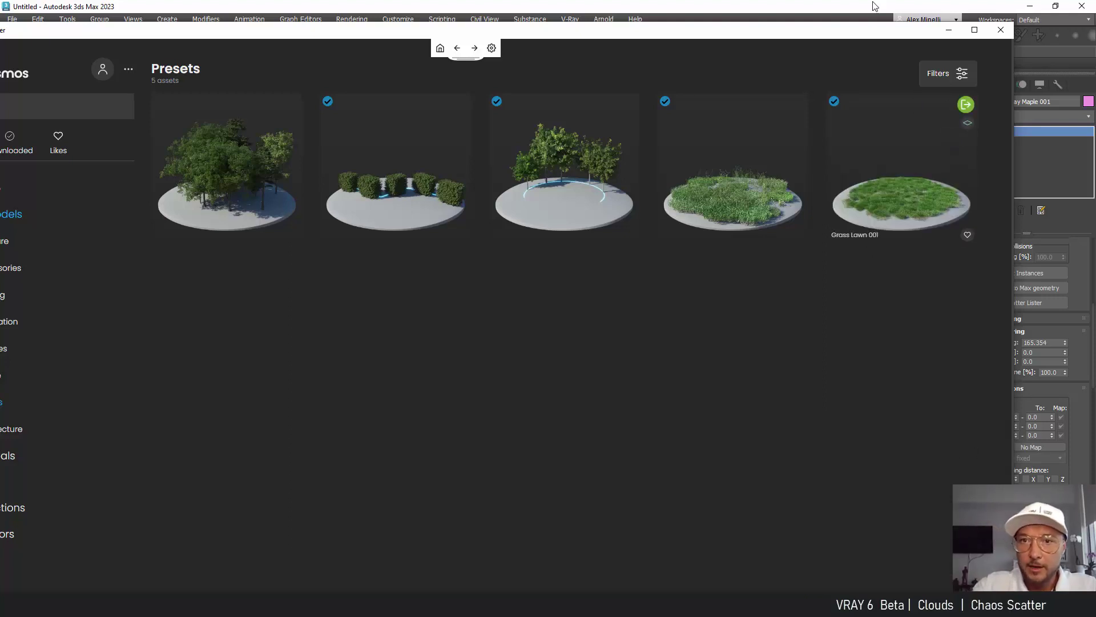
drag(865, 33, 765, 163)
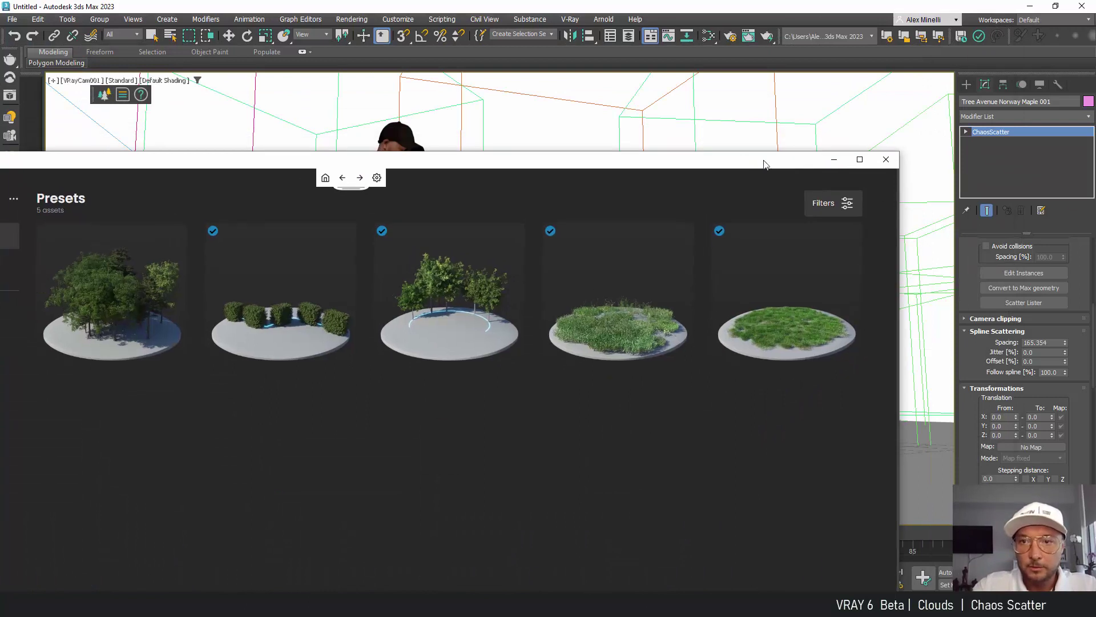
click(834, 160)
Return to the four-viewport layout and bring the Chaos Cosmos preset browser back up
key(alt+w)
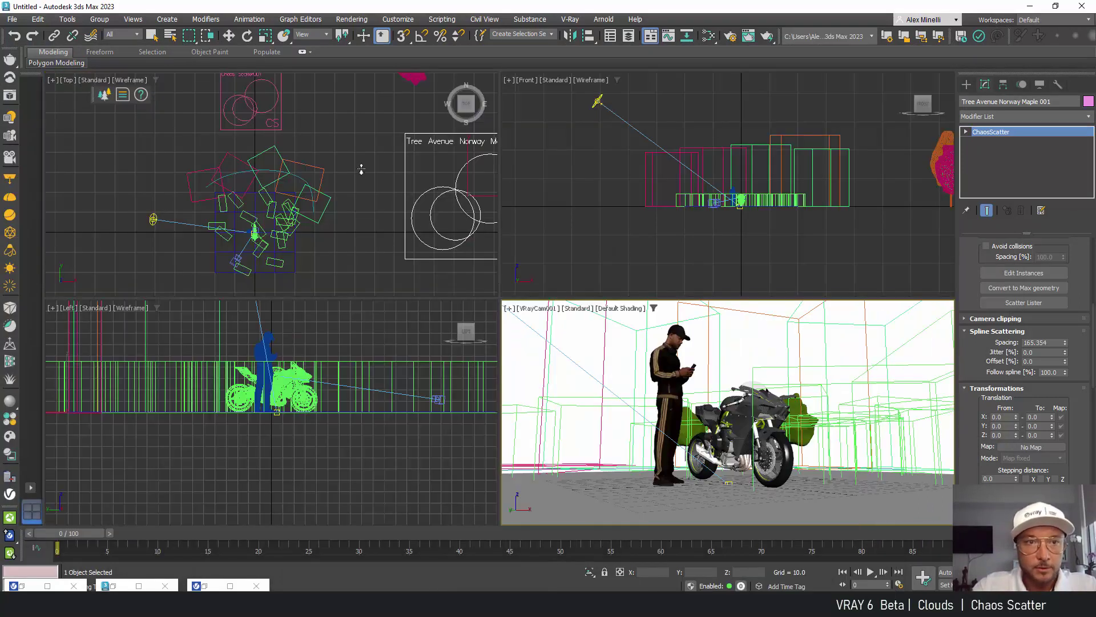
scroll(359, 165, down, 4)
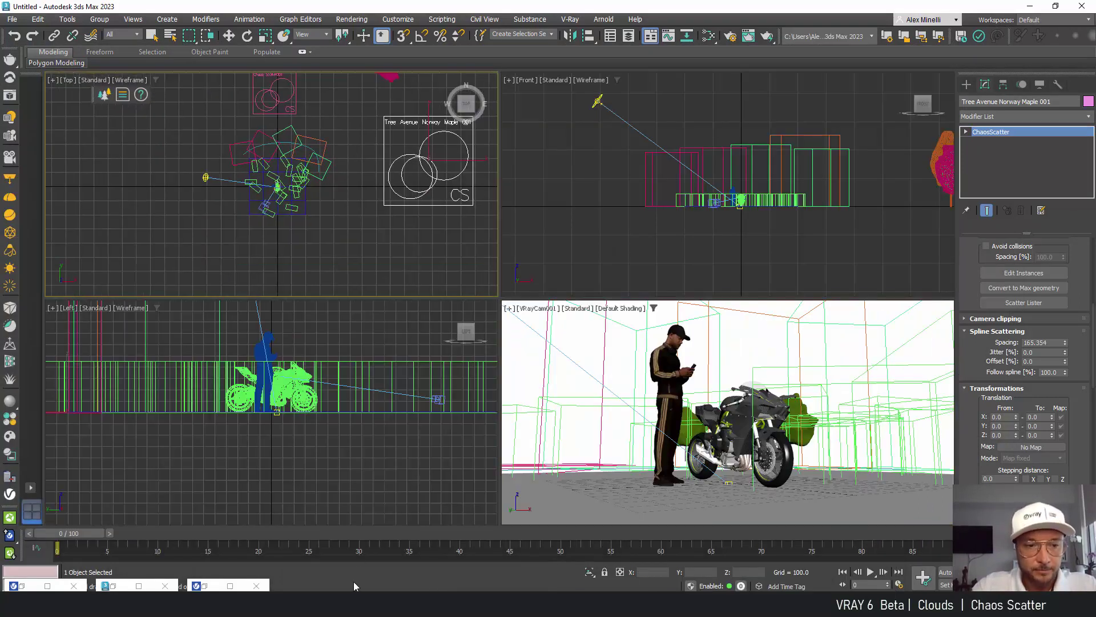
click(256, 586)
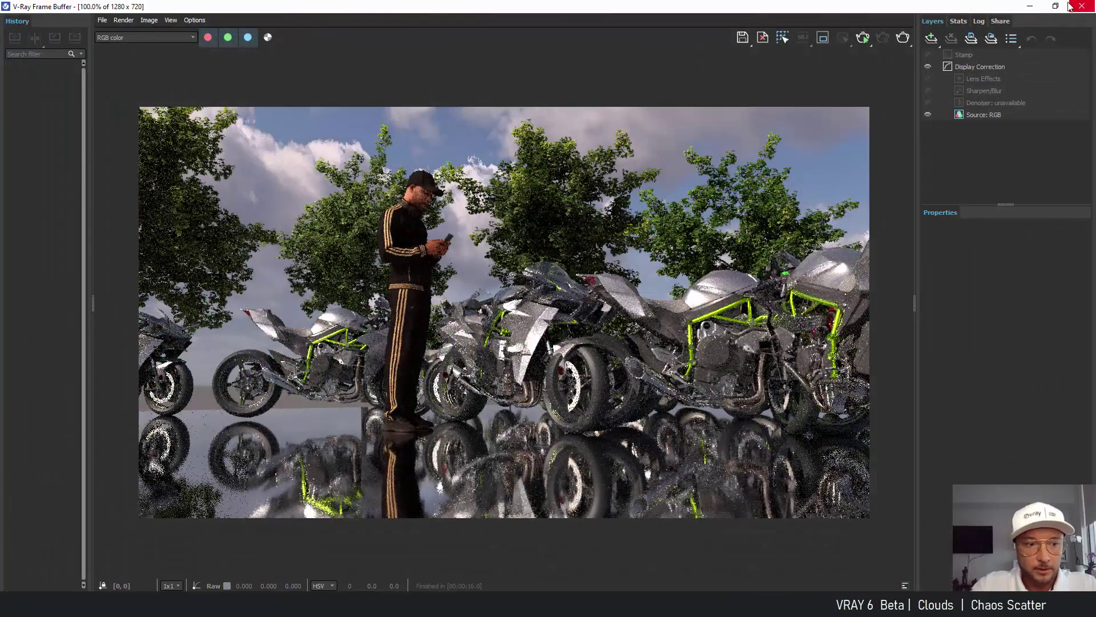
click(1031, 6)
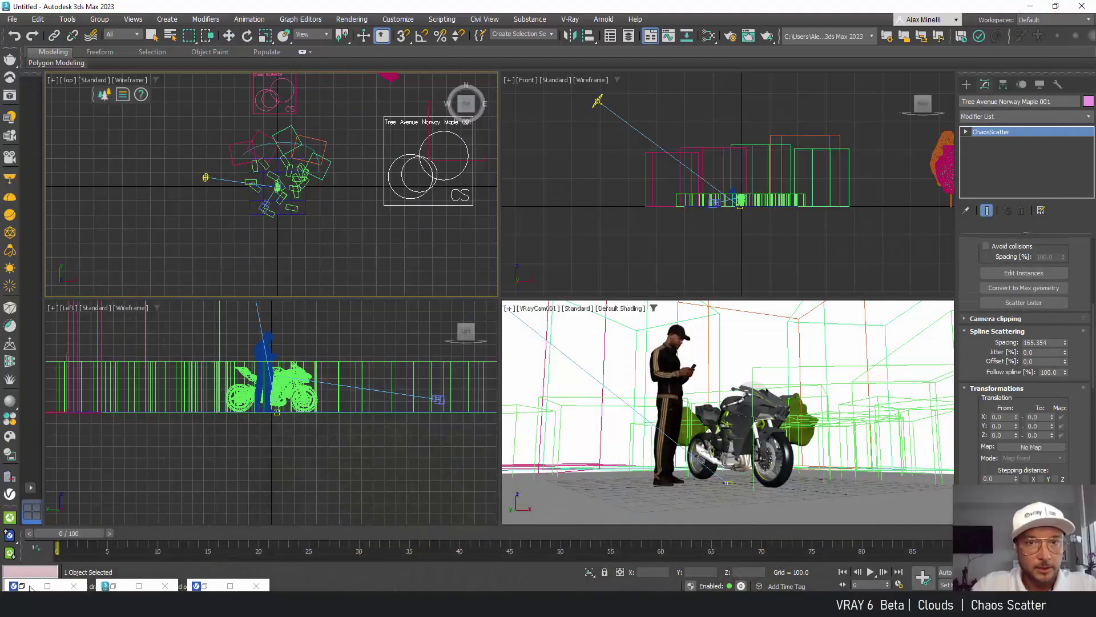
click(47, 586)
click(1082, 6)
click(158, 588)
click(1060, 8)
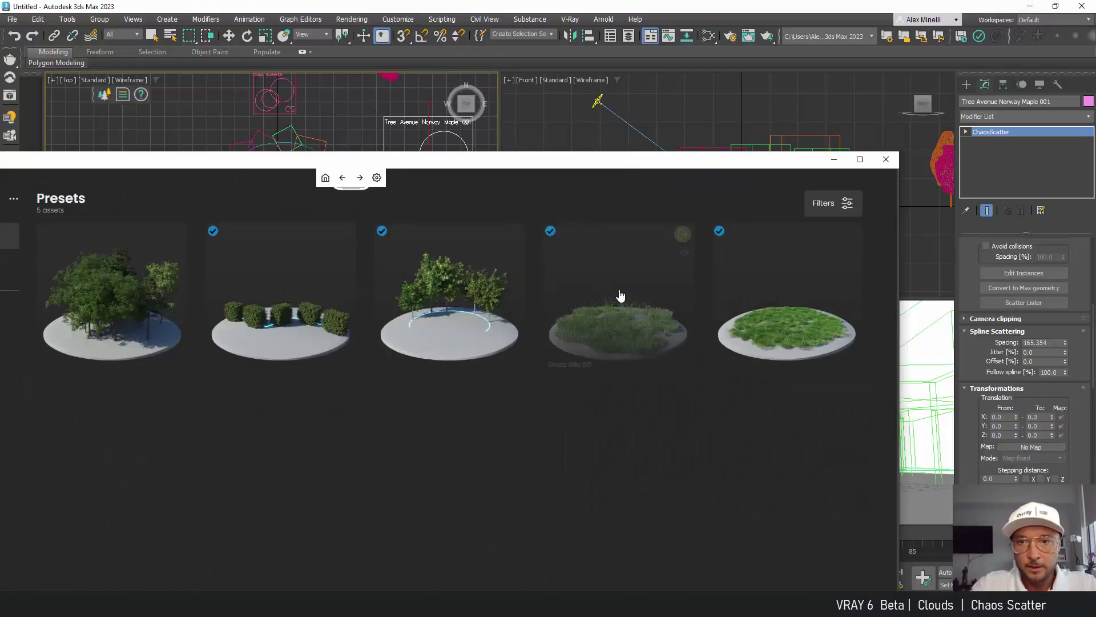
Try importing the Grass Lawn 001 preset without selecting the ground plane, and delete the resulting scatter
mouse_move(797, 243)
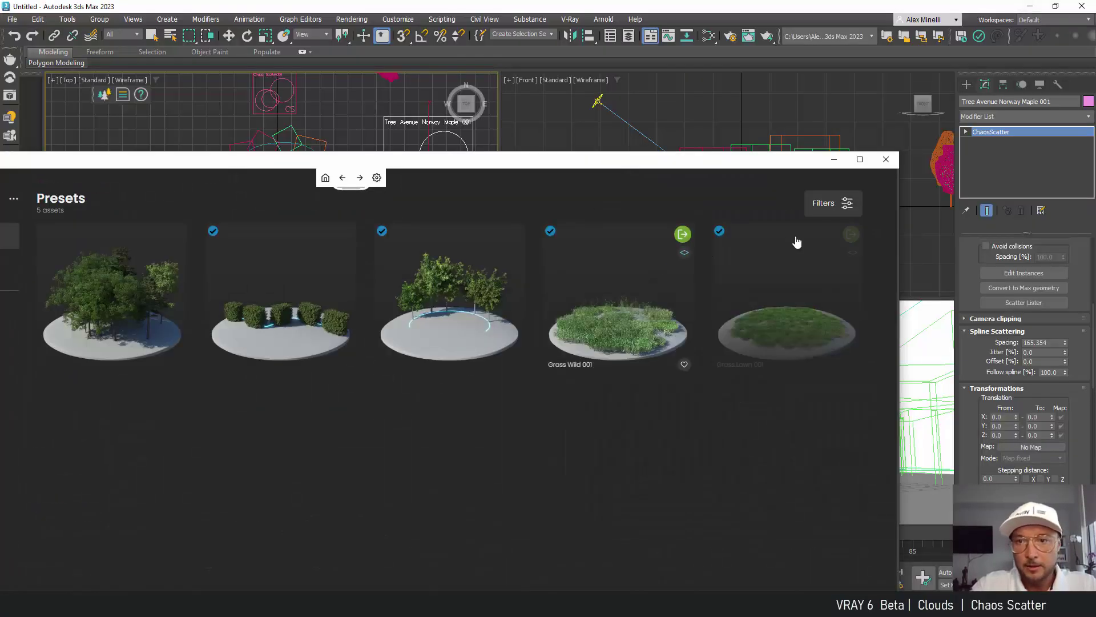
click(850, 235)
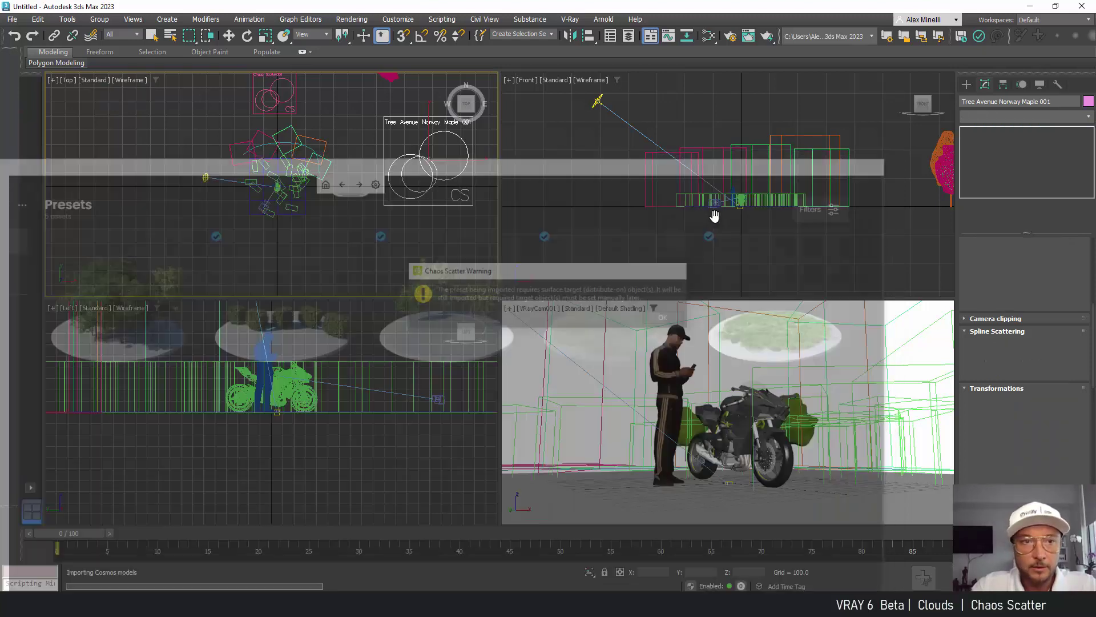
click(682, 270)
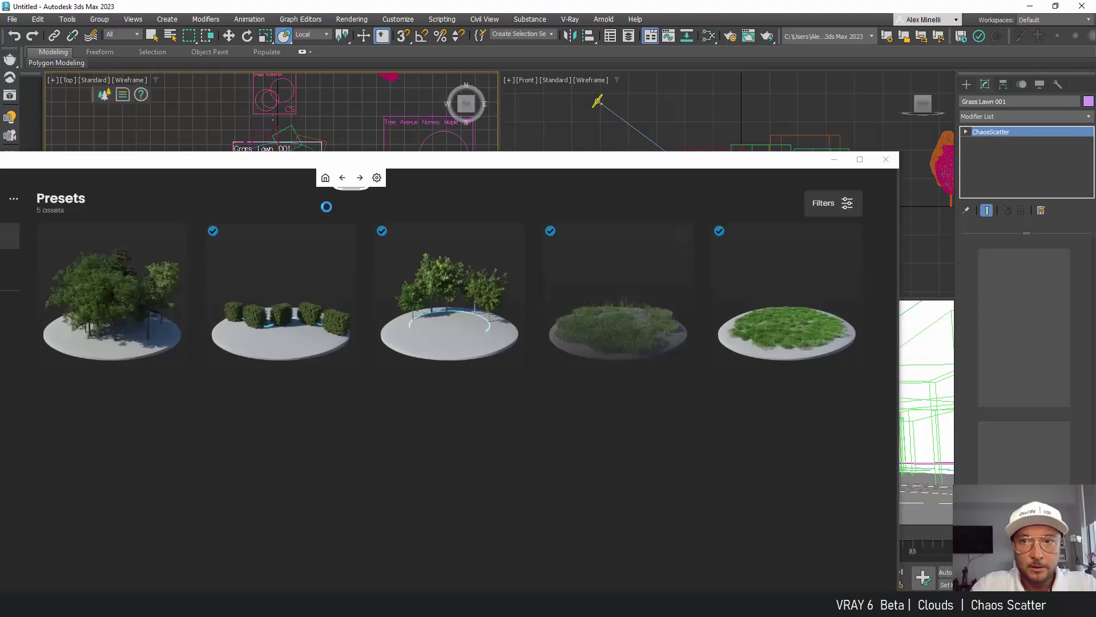
drag(788, 203, 755, 426)
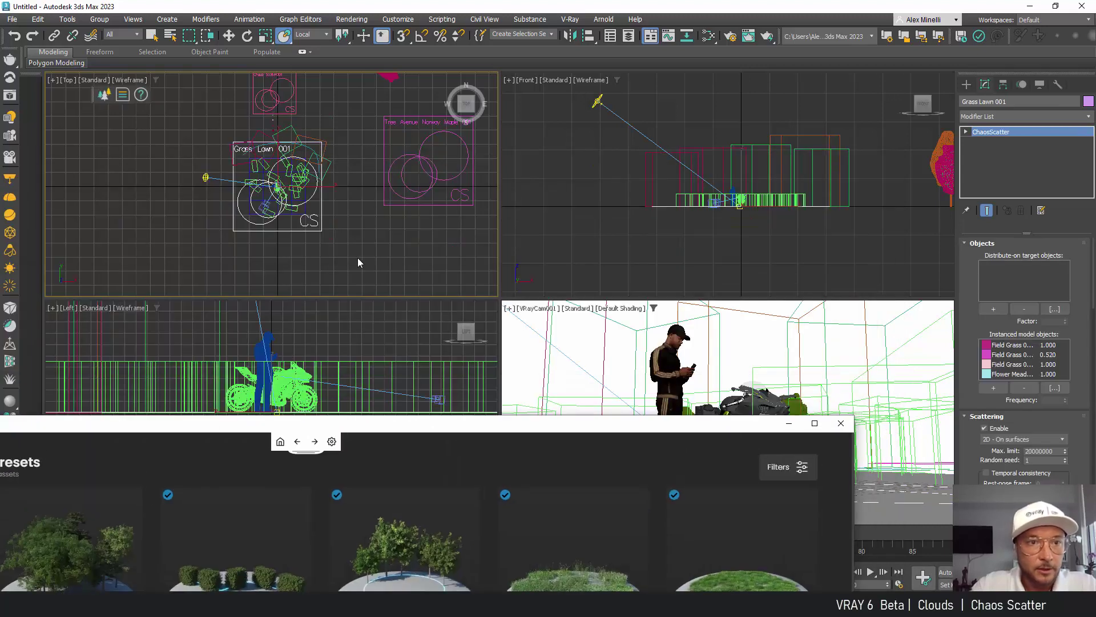
drag(320, 202, 417, 304)
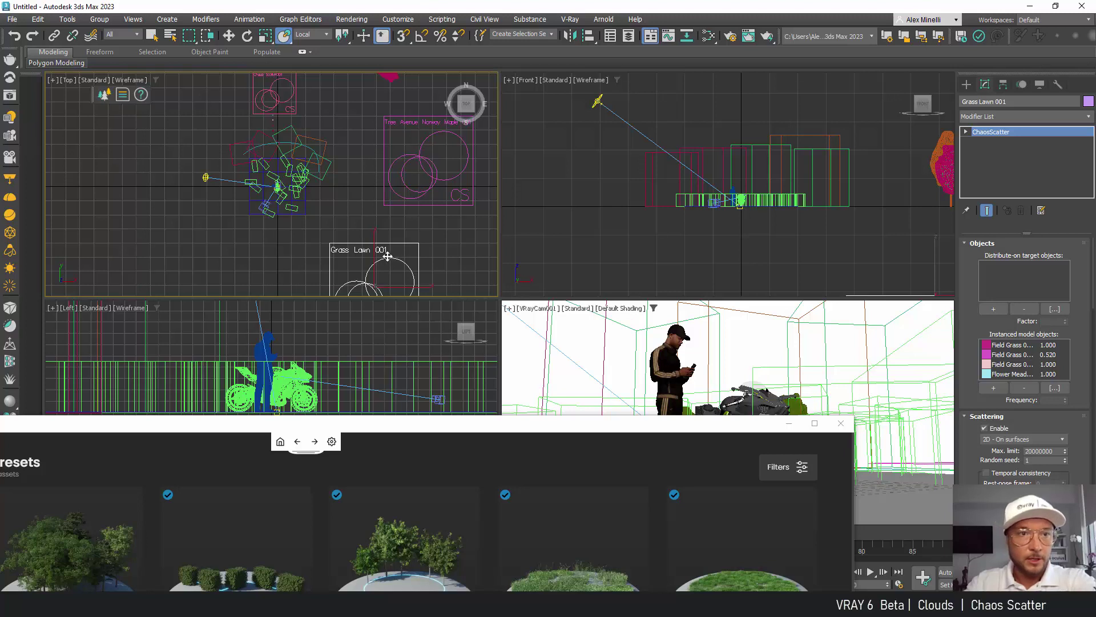
key(Delete)
Select the ground plane and import the Grass Lawn 001 preset onto it from Chaos Cosmos
click(306, 203)
scroll(272, 164, up, 5)
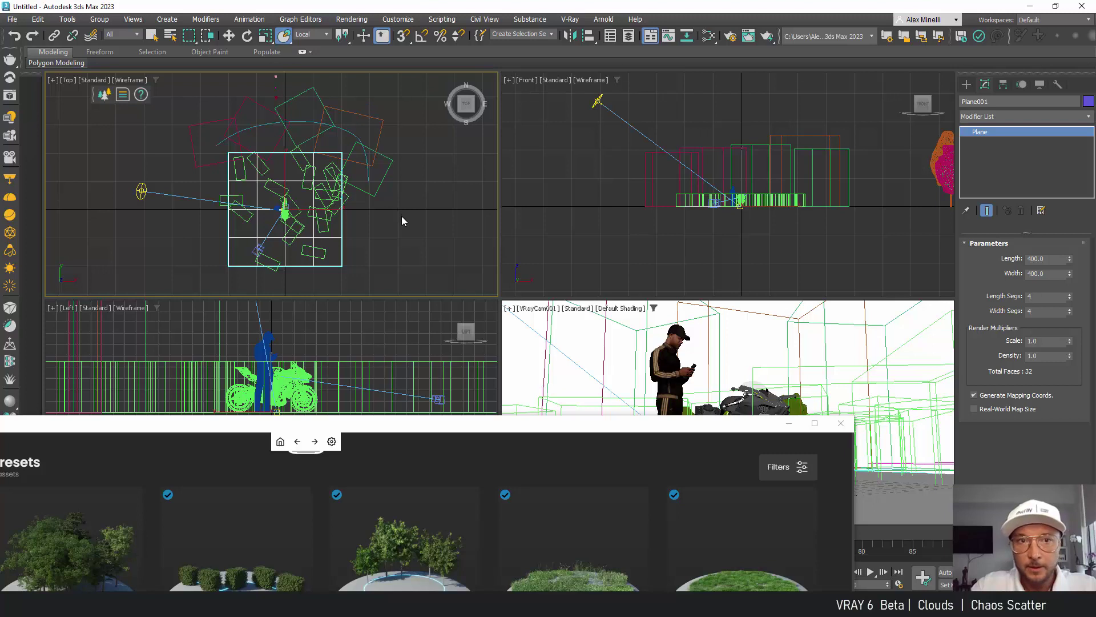
drag(604, 428, 426, 144)
click(628, 214)
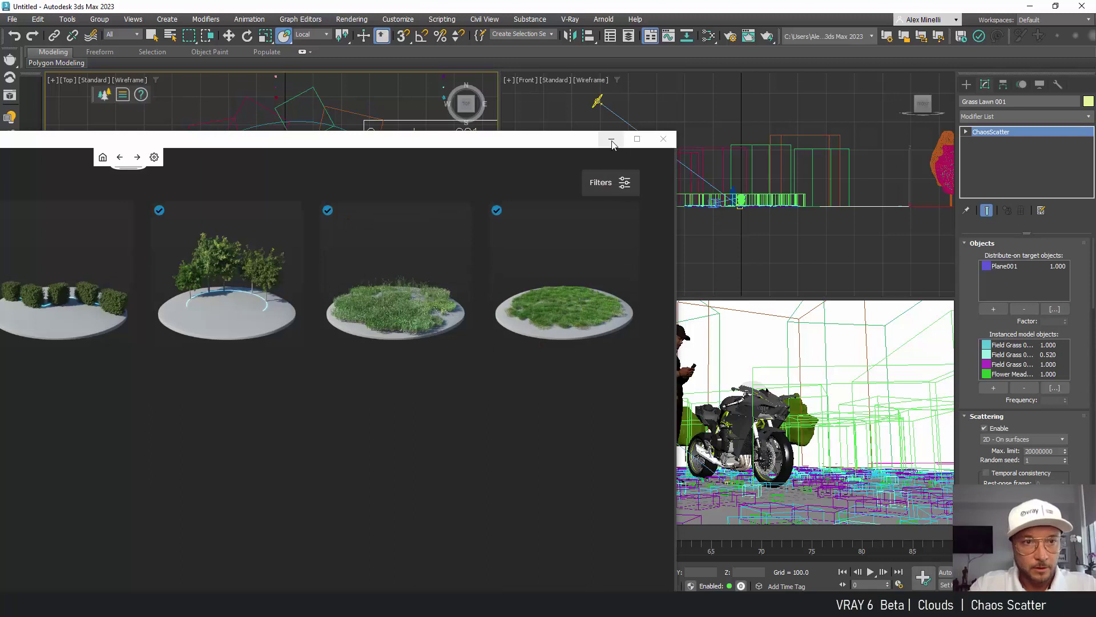
click(612, 140)
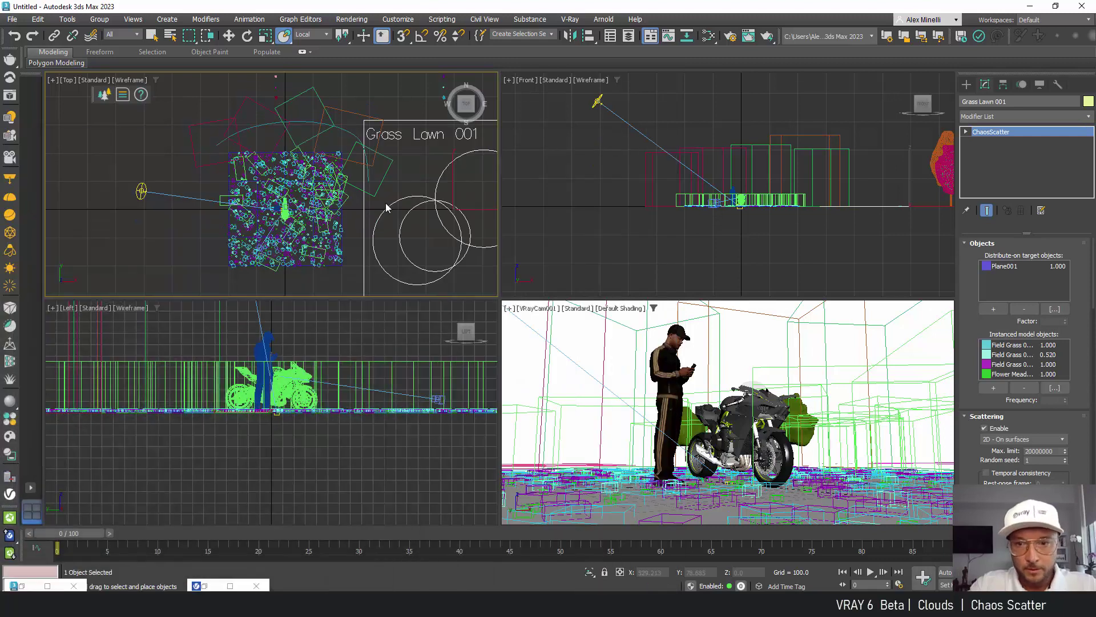
Render the VRayCam001 view with the grass lawn, trees and scattered motorcycles in the V-Ray Frame Buffer
click(543, 322)
click(766, 37)
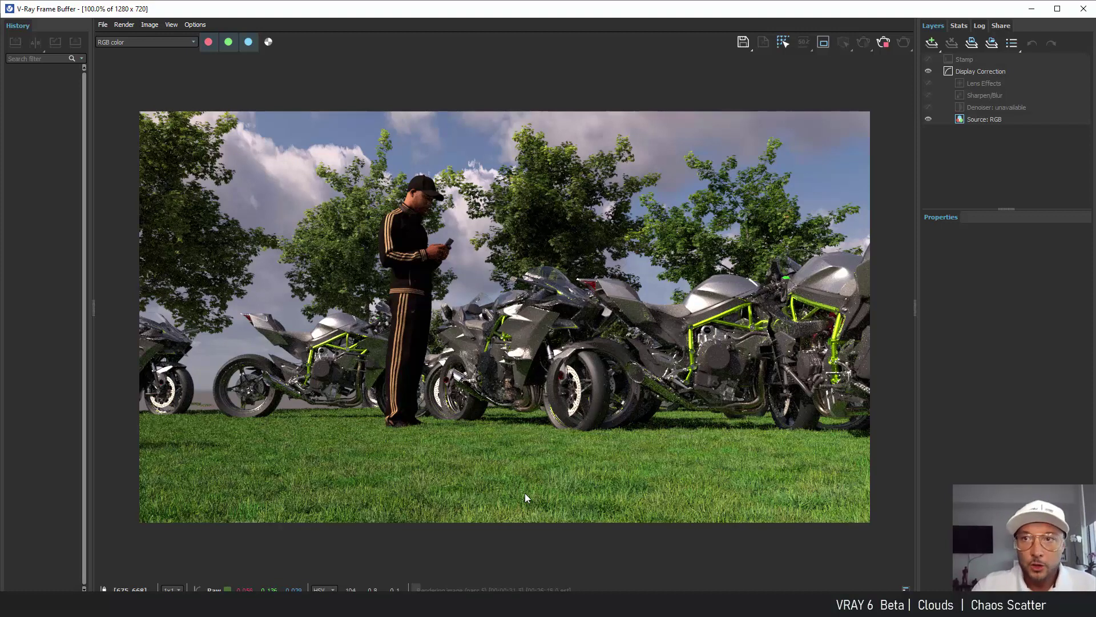
click(1031, 9)
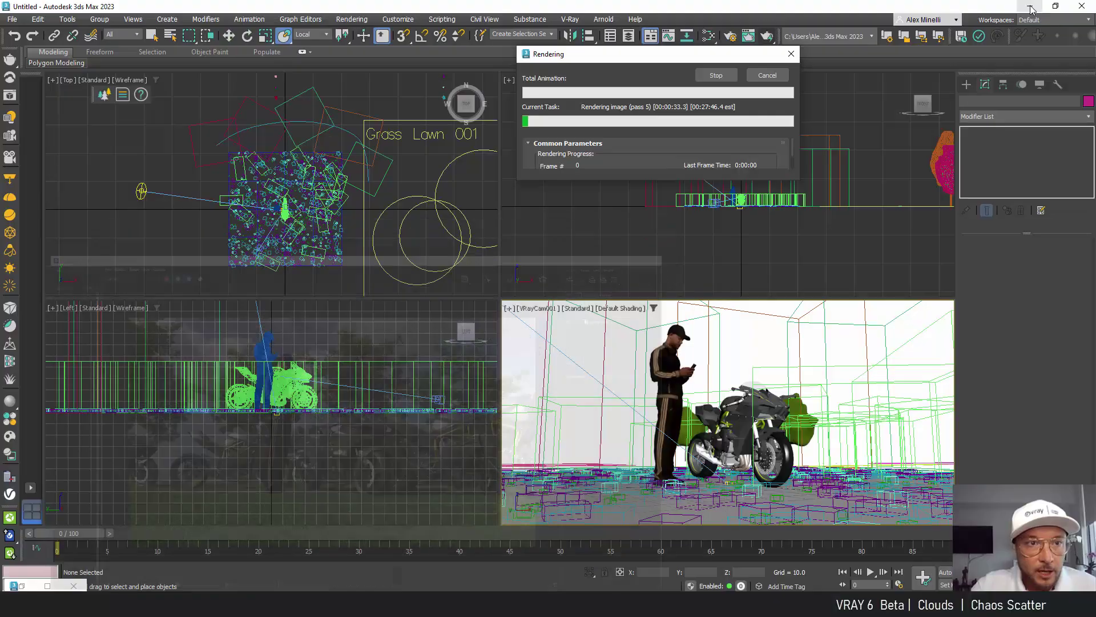
Stop the render and draw a curved line with three vertices behind the tree arc in the Top view
click(728, 76)
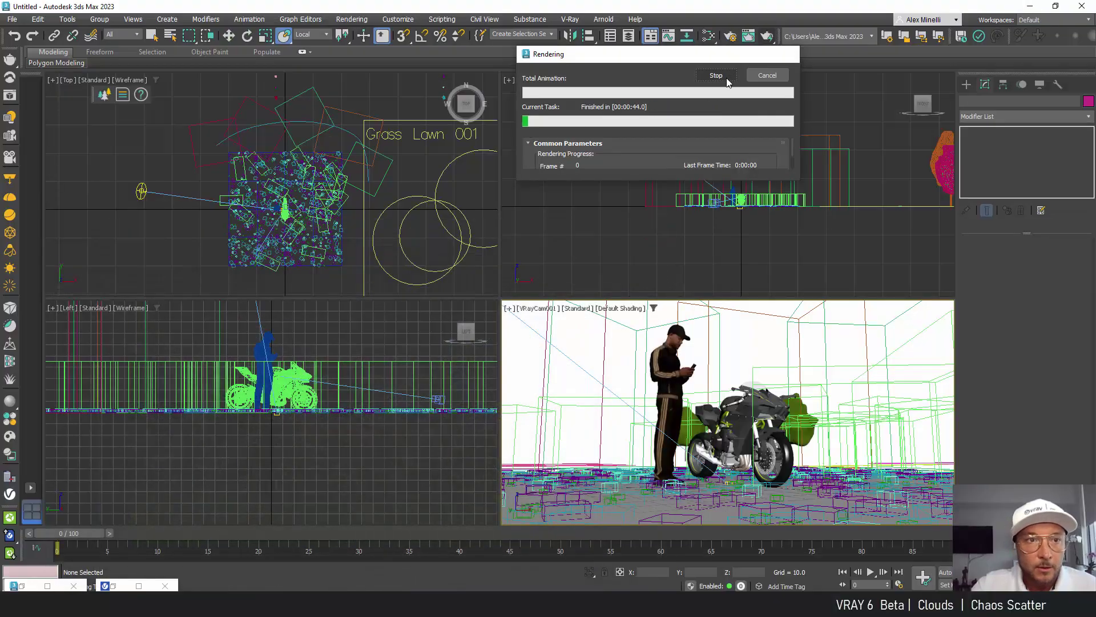
middle_drag(223, 175, 209, 245)
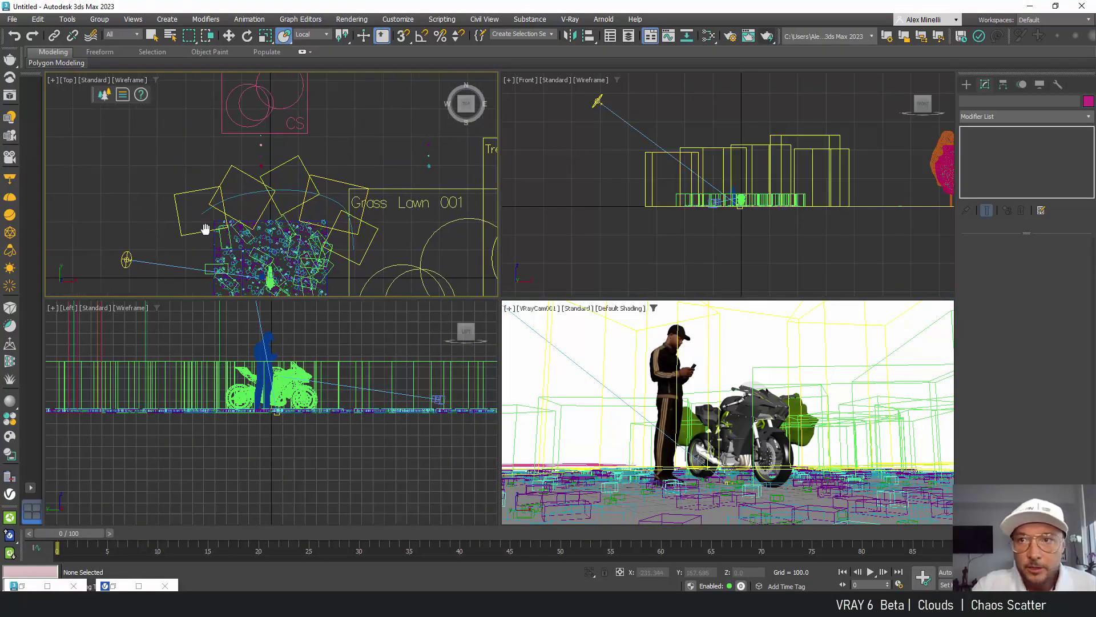
click(965, 84)
click(982, 104)
click(992, 175)
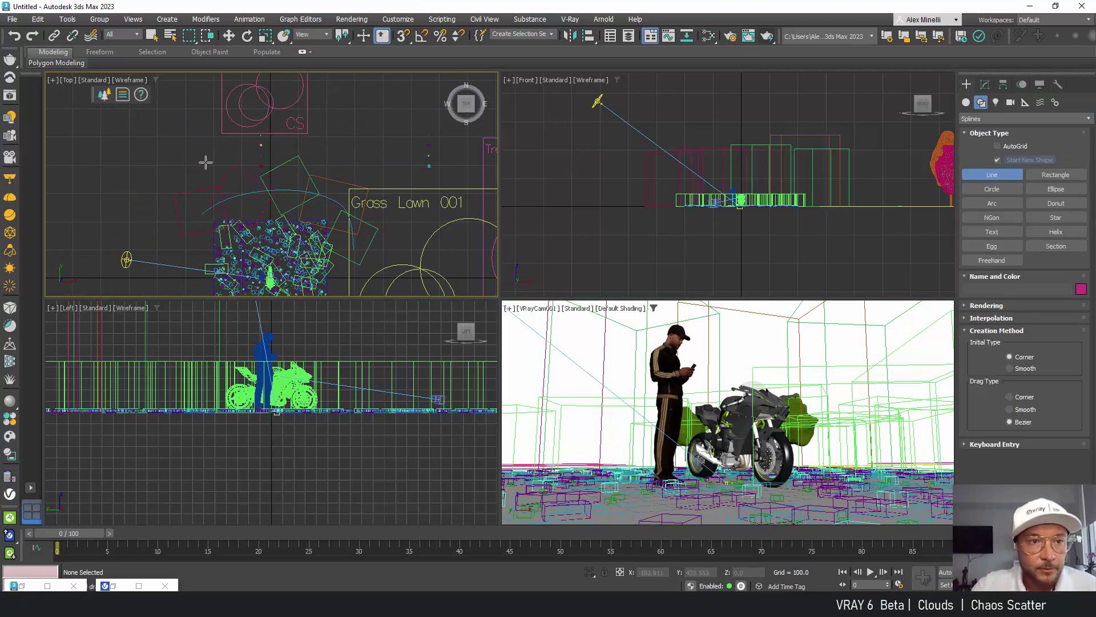
click(187, 186)
click(202, 183)
click(270, 165)
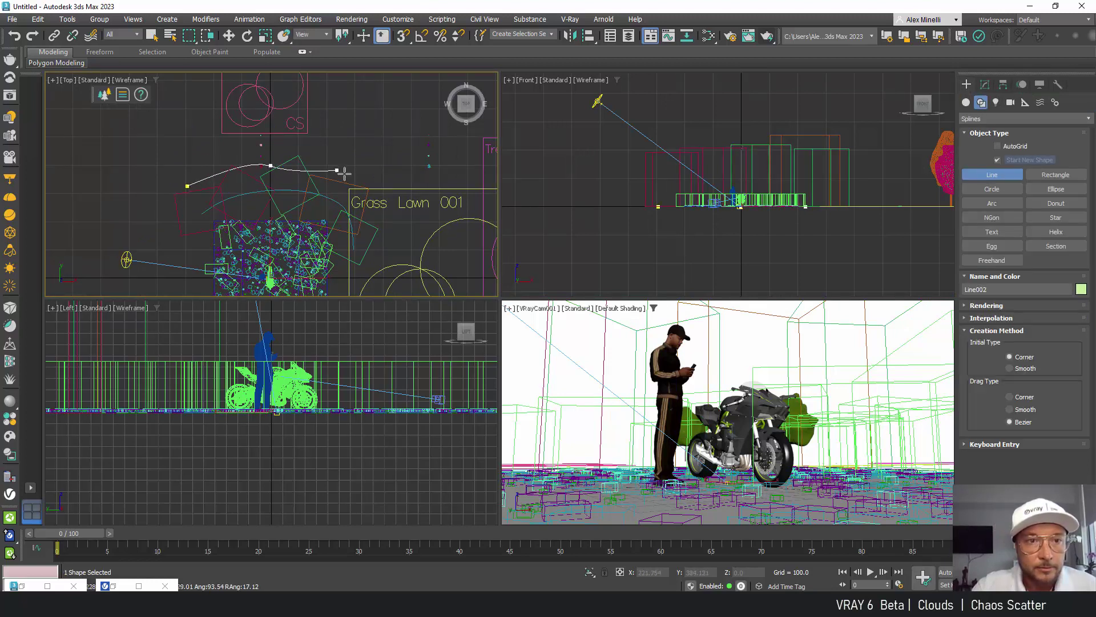
click(358, 182)
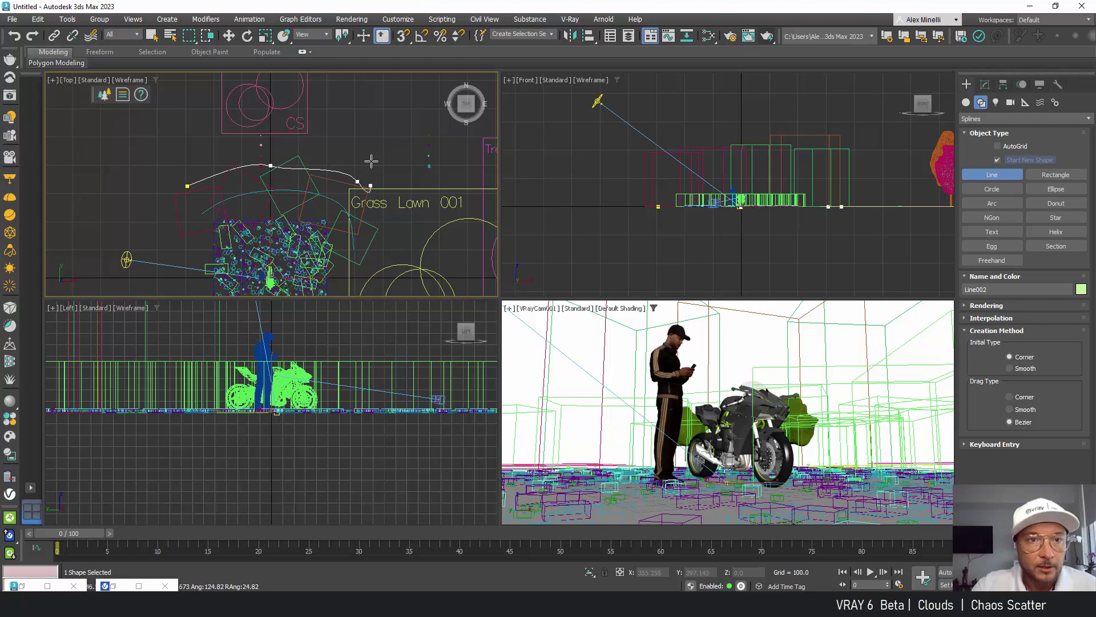
right_click(374, 163)
Reshape the new line at vertex level into a smooth arc, moving its three vertices closer to the existing tree spline
click(985, 84)
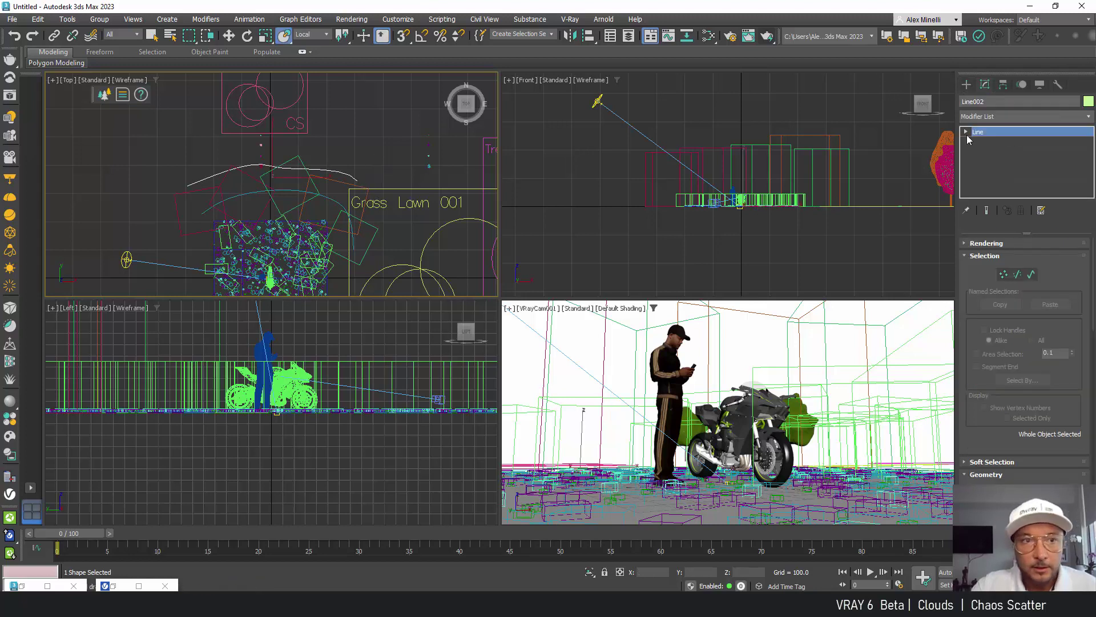
click(987, 142)
key(w)
click(269, 165)
drag(289, 171, 329, 167)
click(356, 182)
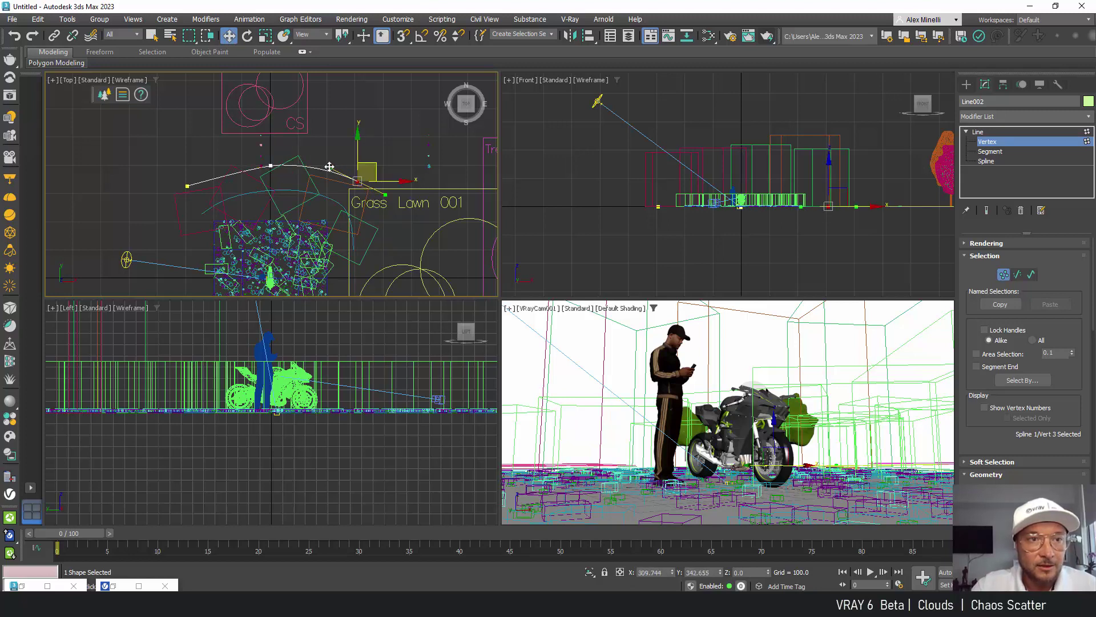
drag(186, 186, 198, 199)
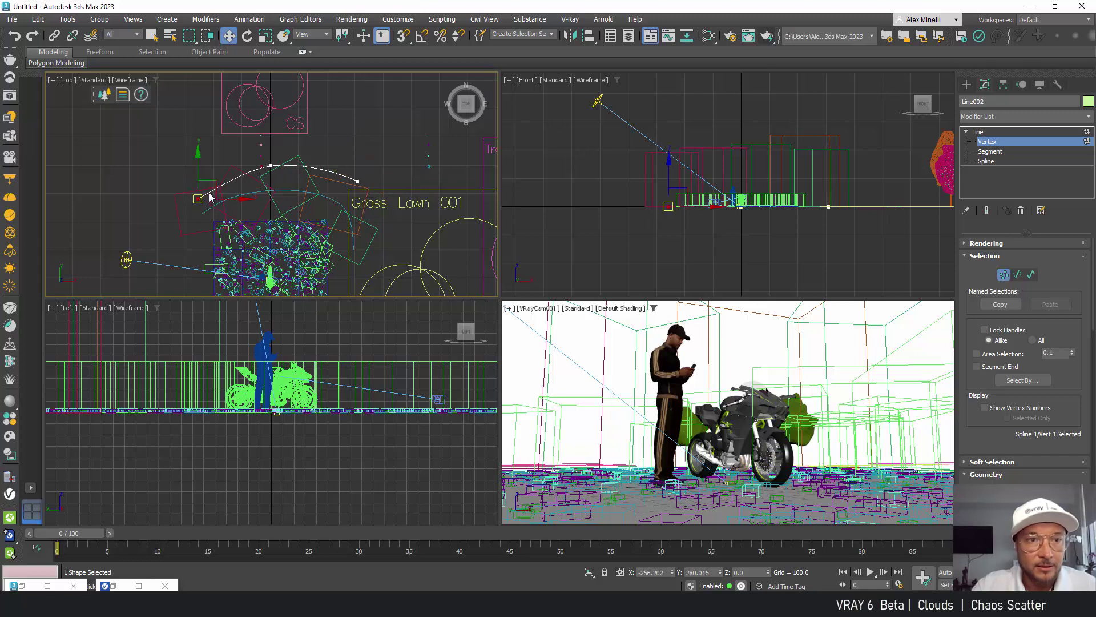
drag(271, 165, 270, 177)
drag(356, 181, 359, 189)
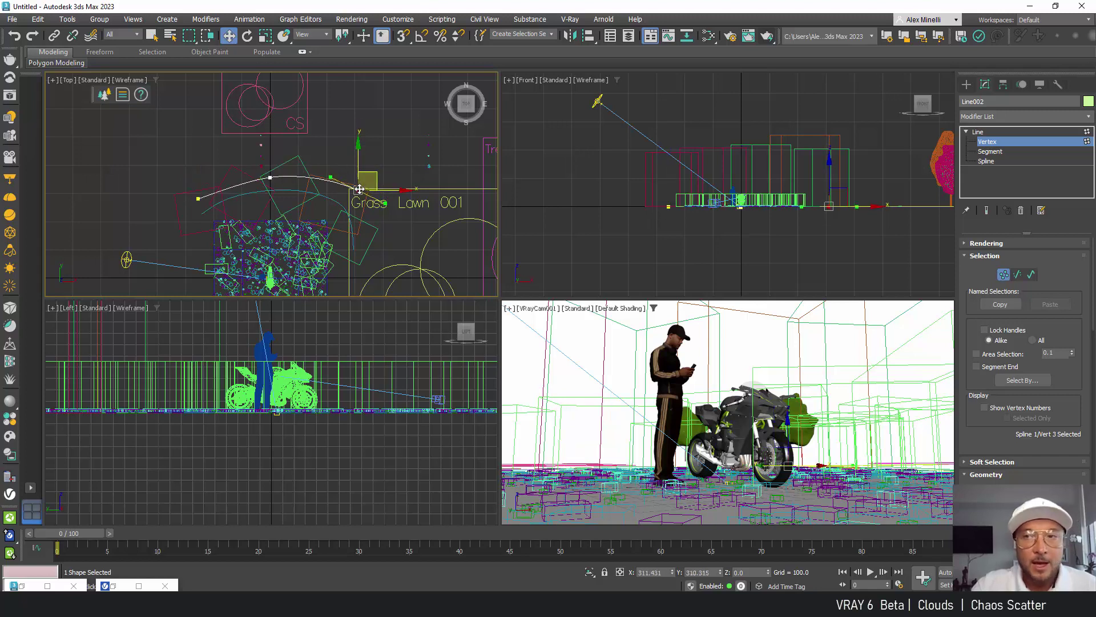
click(978, 132)
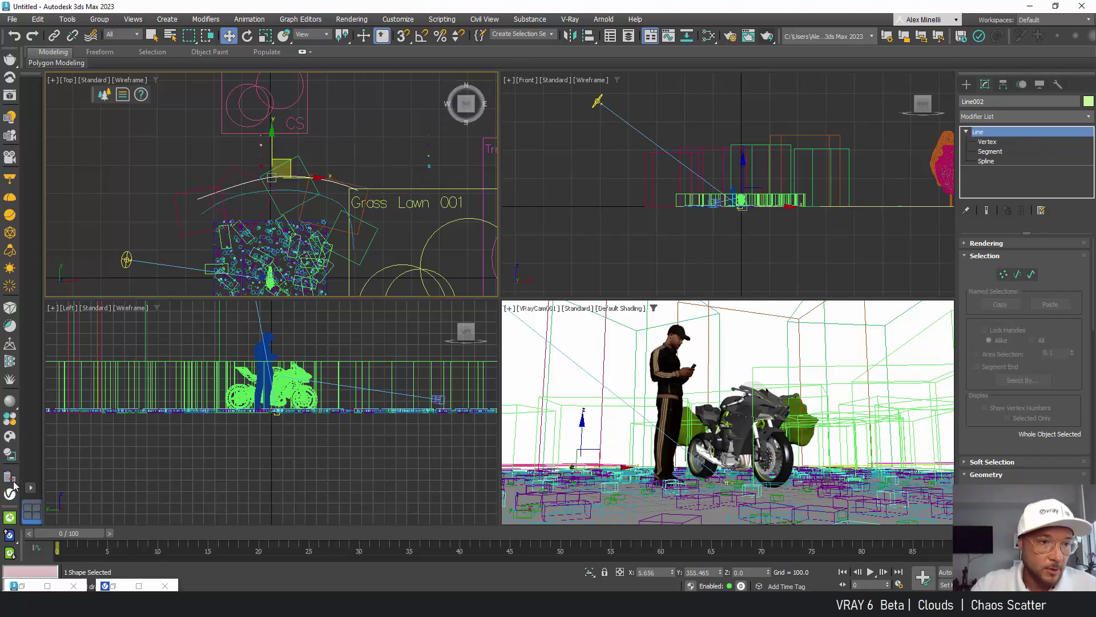
Import the Hedge Cherry Laurel 001 preset from Chaos Cosmos onto the selected line and close the preset browser
click(8, 436)
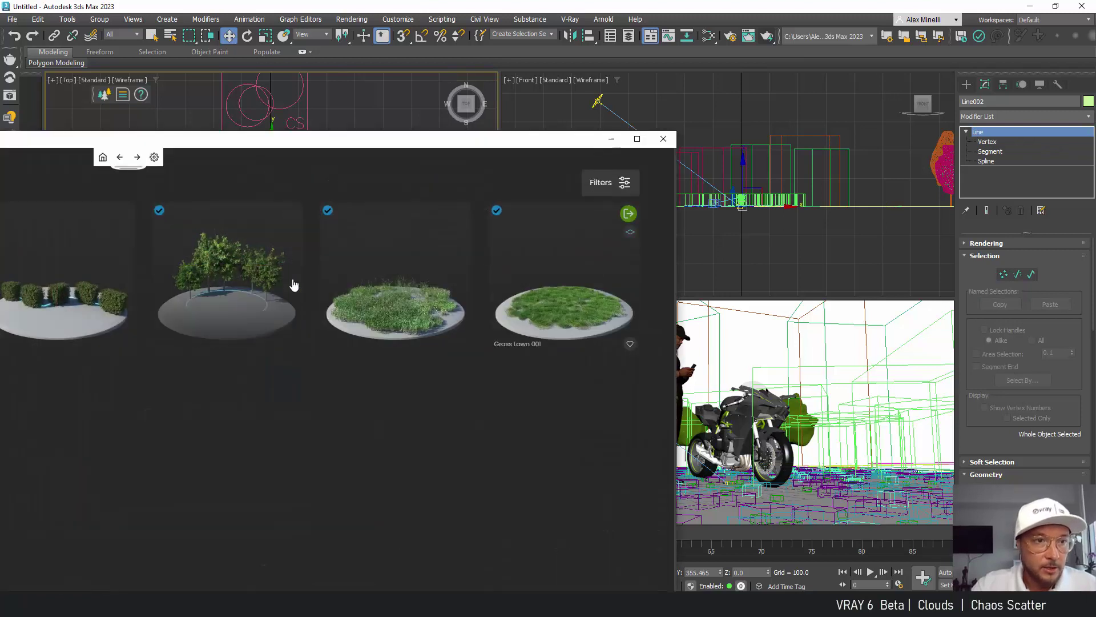
mouse_move(124, 215)
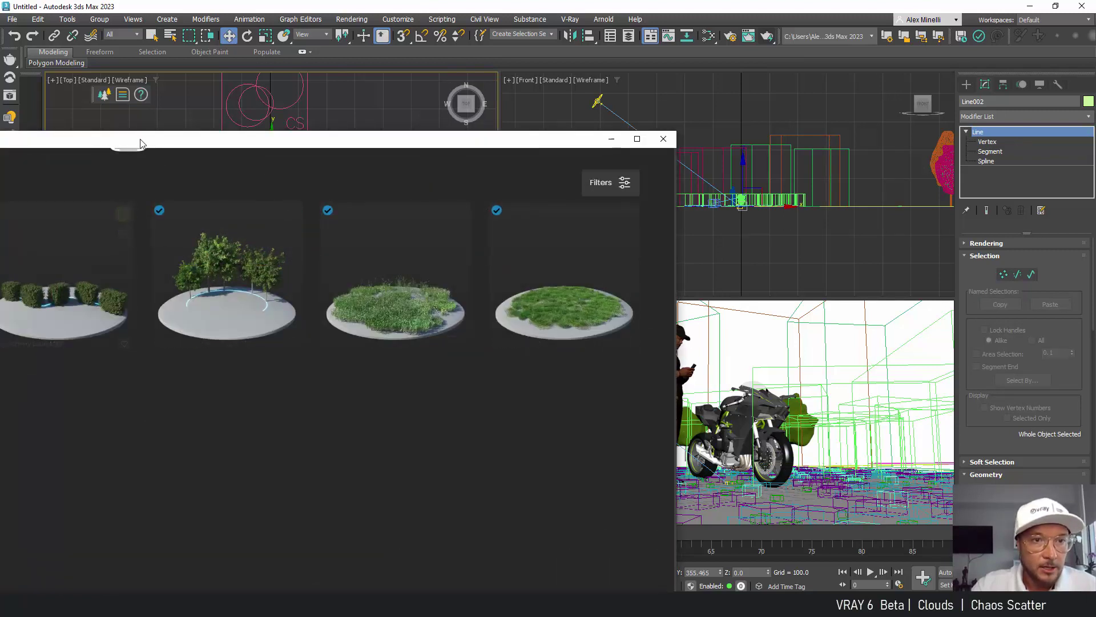
drag(139, 139, 275, 125)
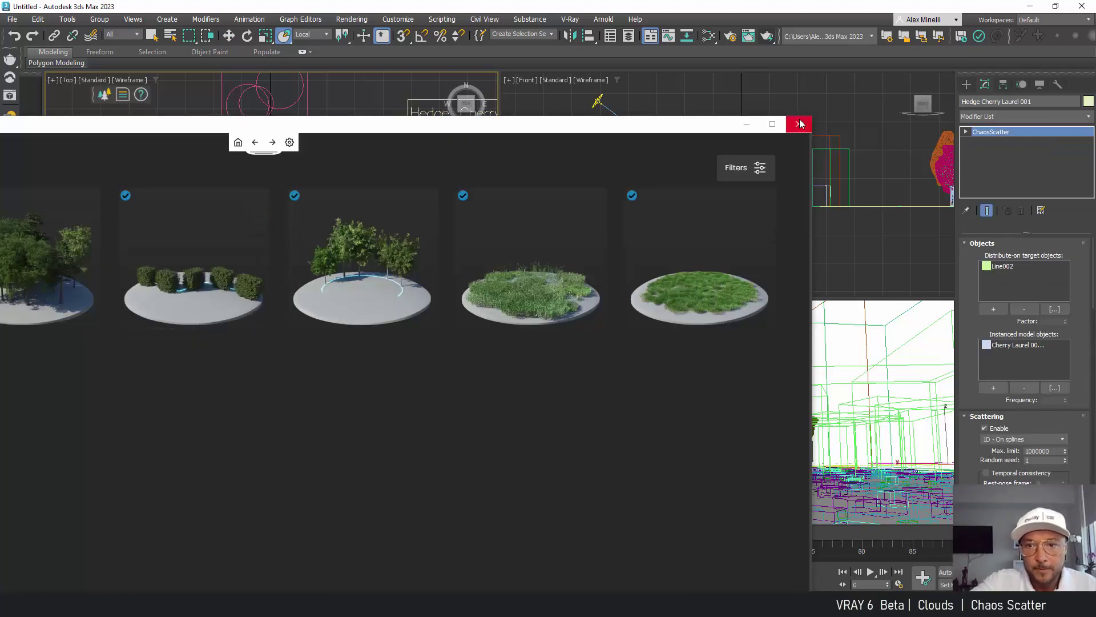
click(799, 124)
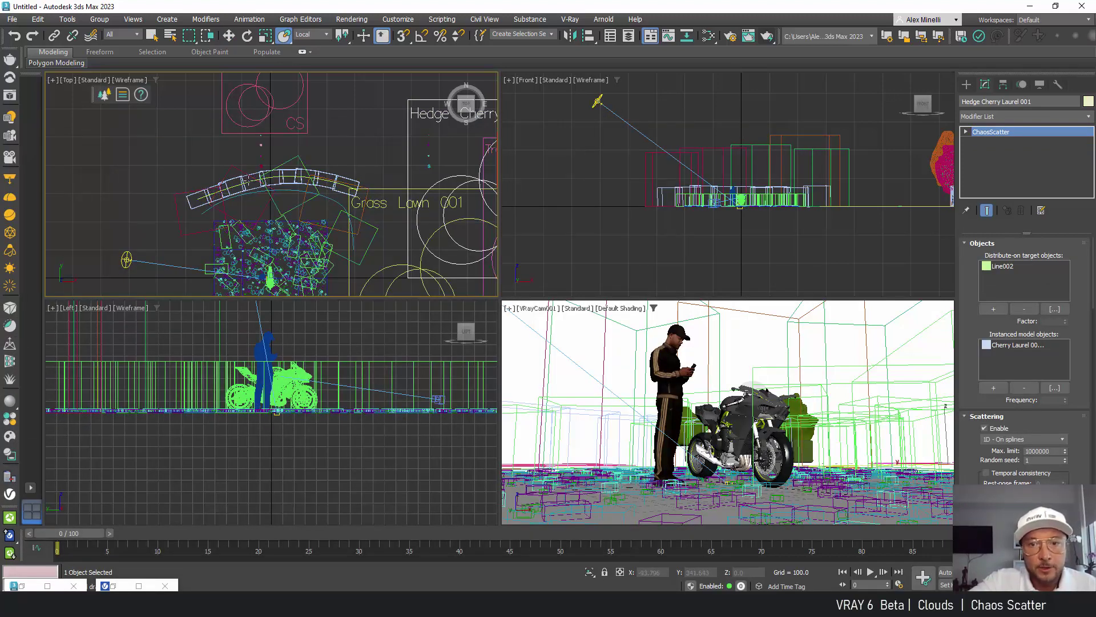
Render the VRayCam001 view with the hedge added in the V-Ray Frame Buffer
click(577, 309)
click(861, 392)
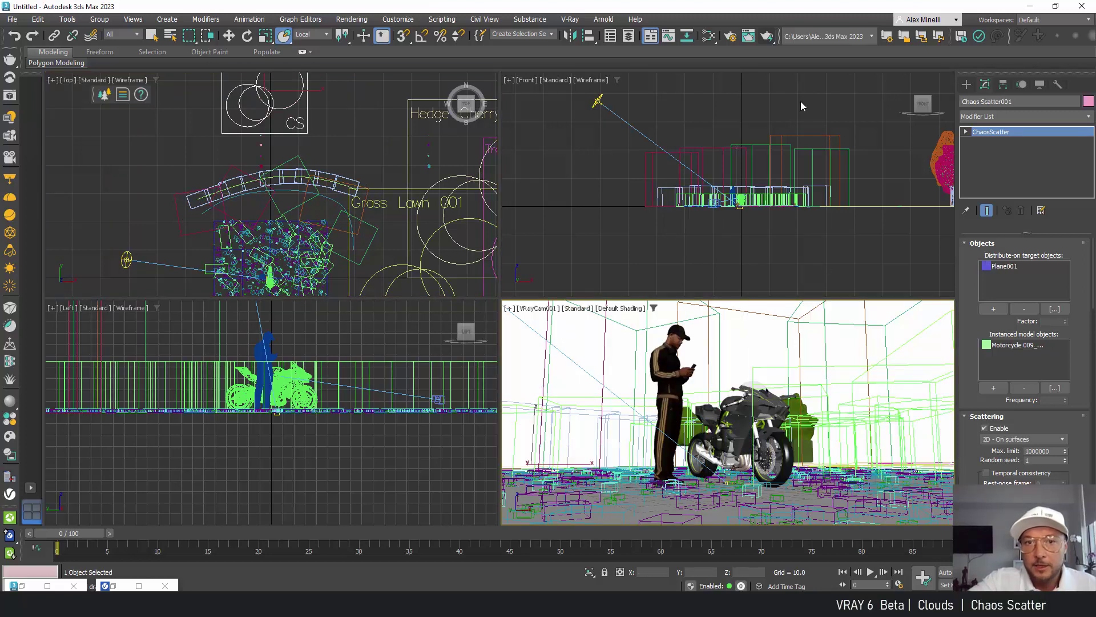
click(767, 36)
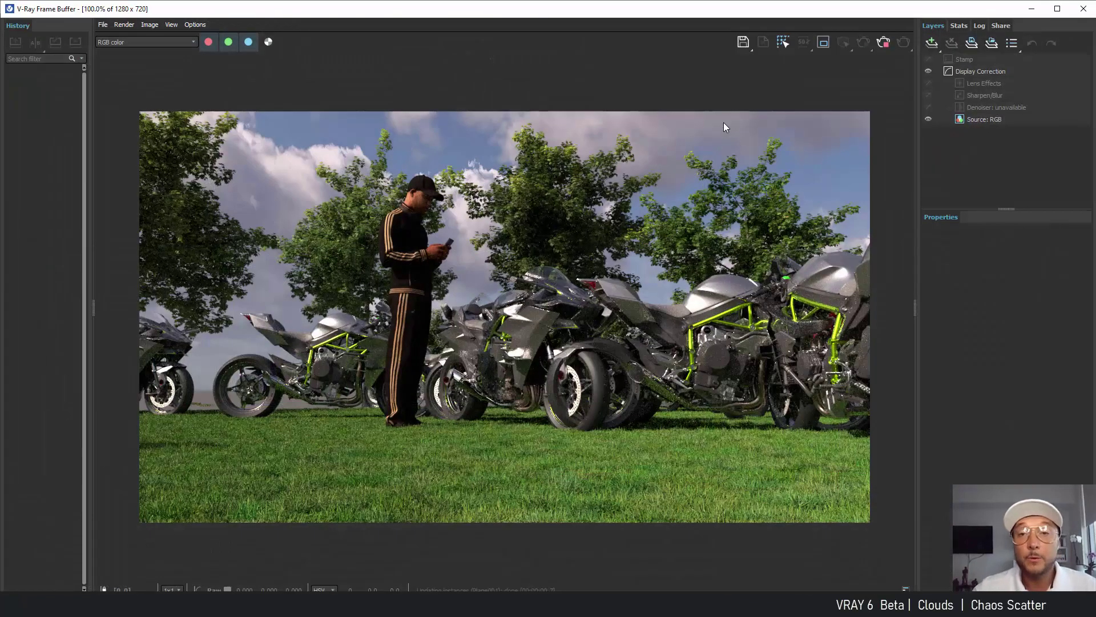